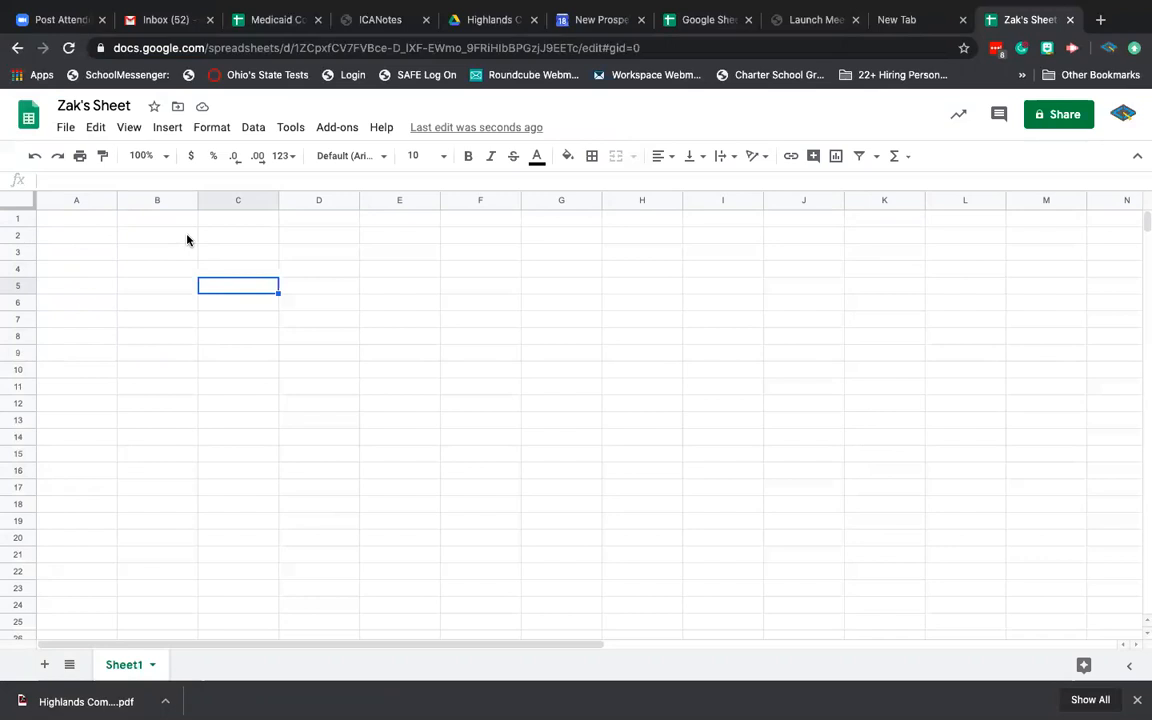
Enter the column headers Date, Expense and Cost in cells A1, B1 and C1
click(98, 222)
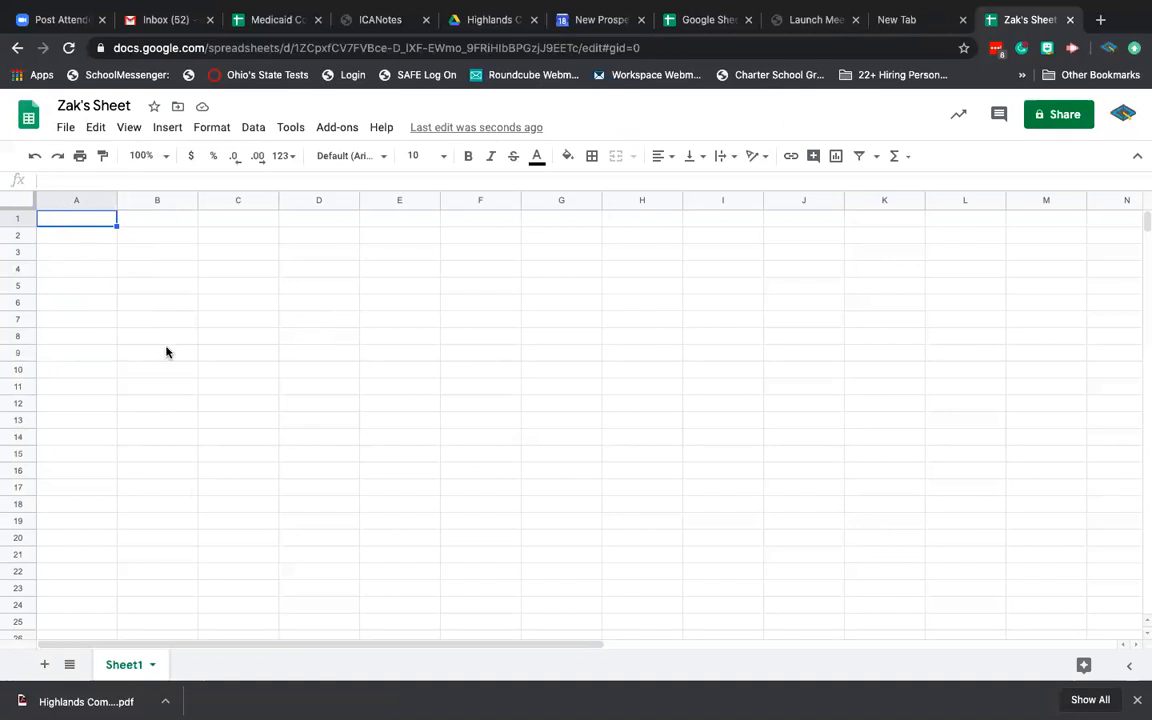
text(Date)
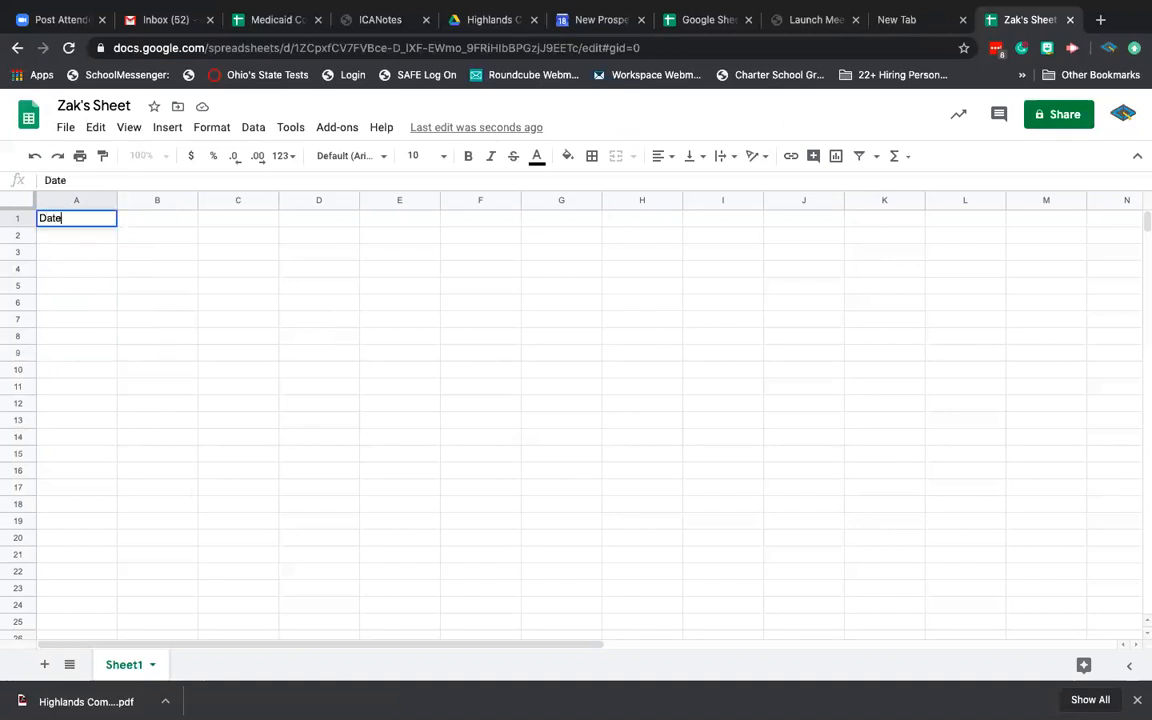
key(Tab)
text(Exe)
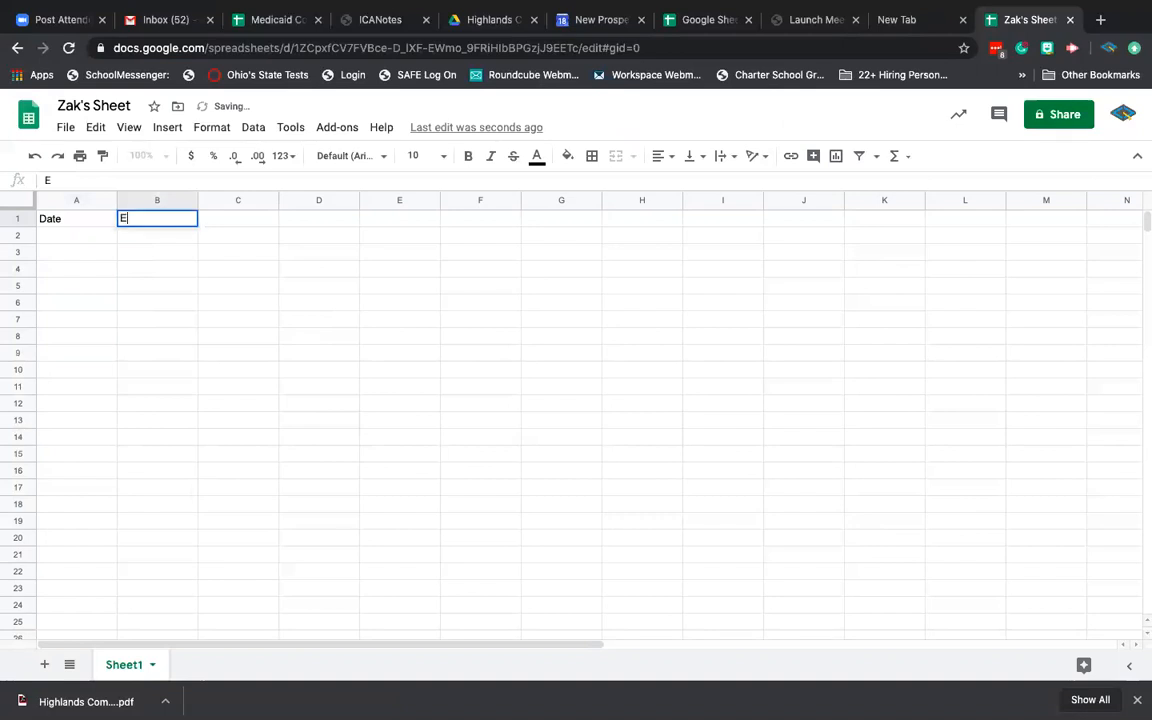
key(BackSpace)
text(pense)
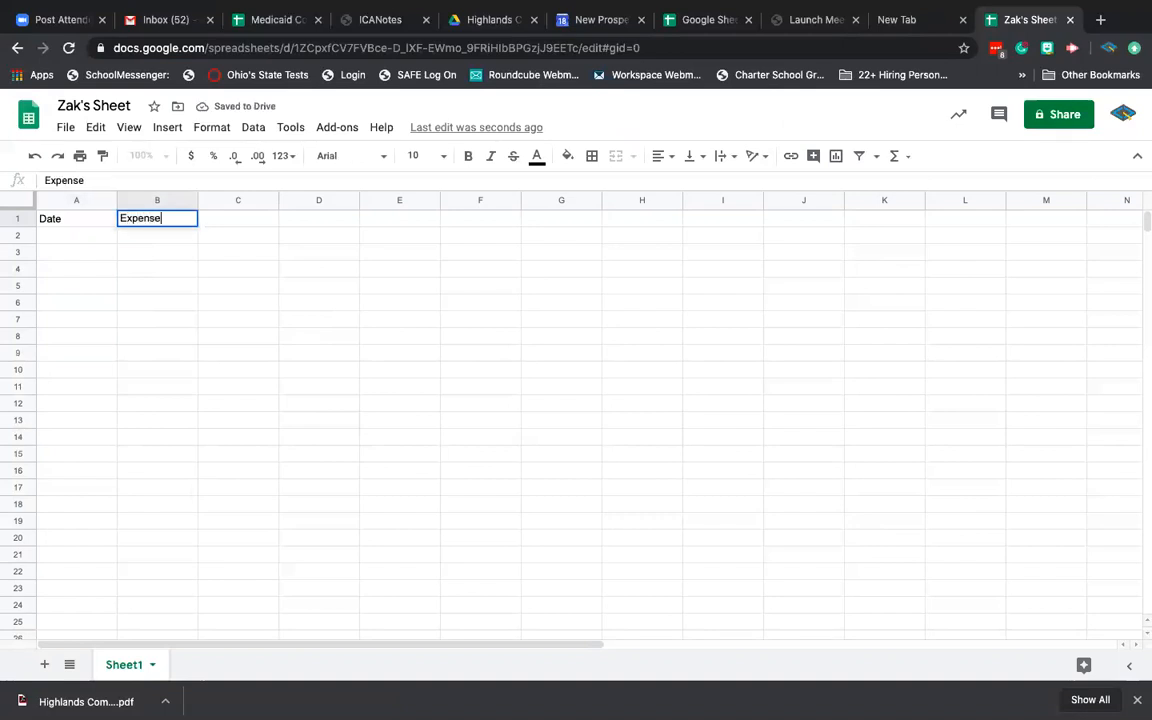
key(Tab)
text(Cos)
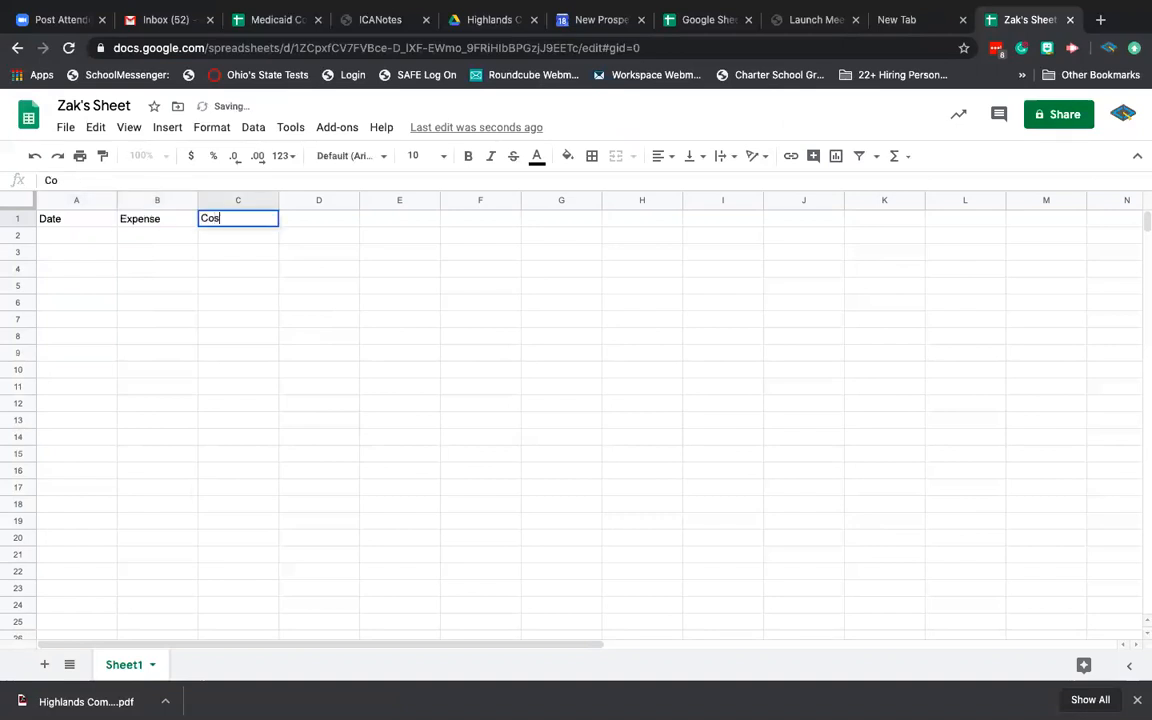
text(t)
Enter the dates 6/1/20 and 6/2/20 in cells A2 and A3 under the Date header
click(80, 236)
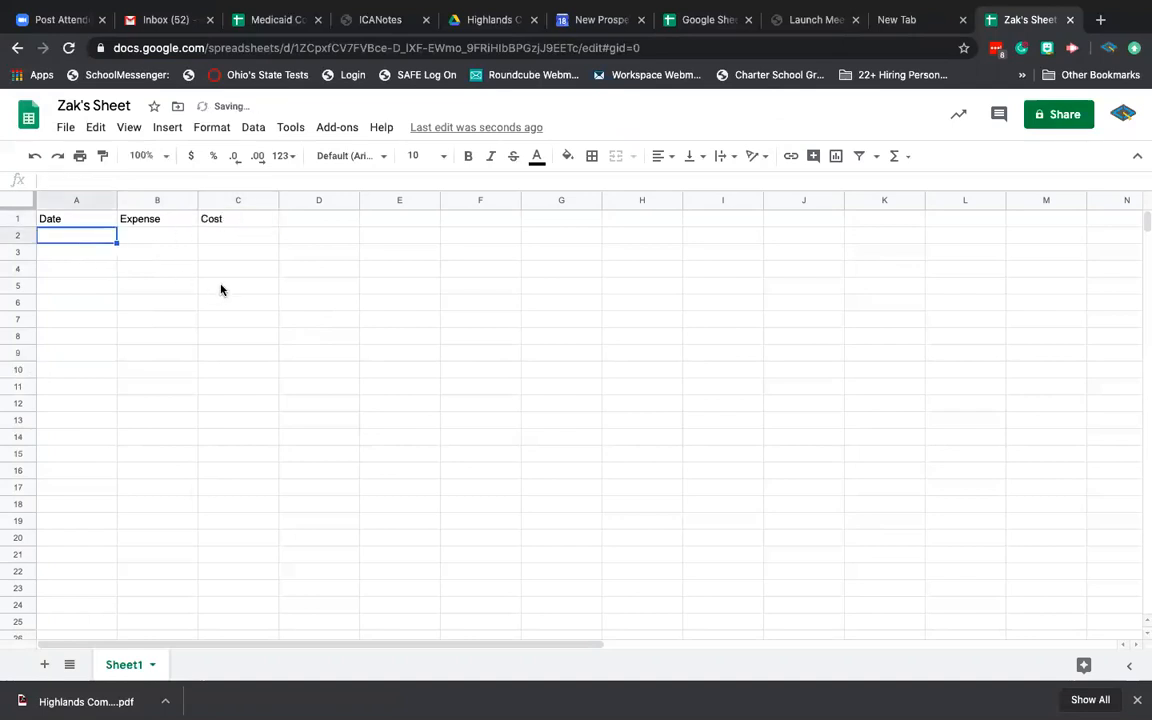
text(6)
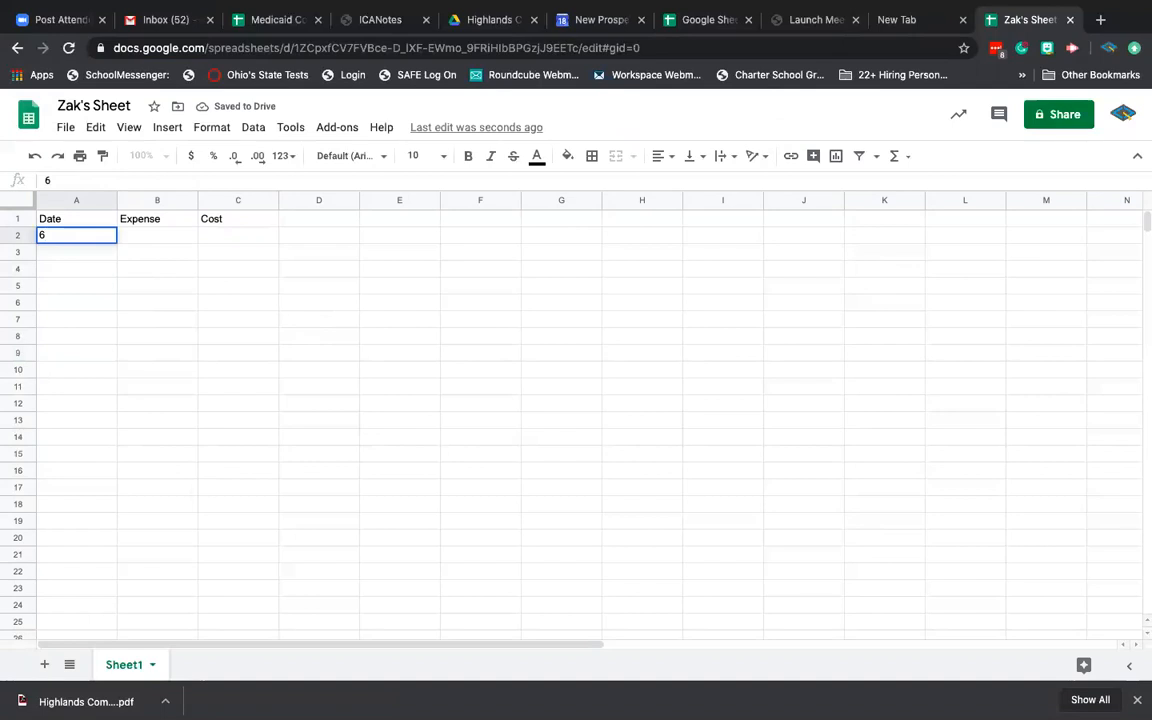
text(/1/20)
key(BackSpace)
key(BackSpace)
text(20)
key(Return)
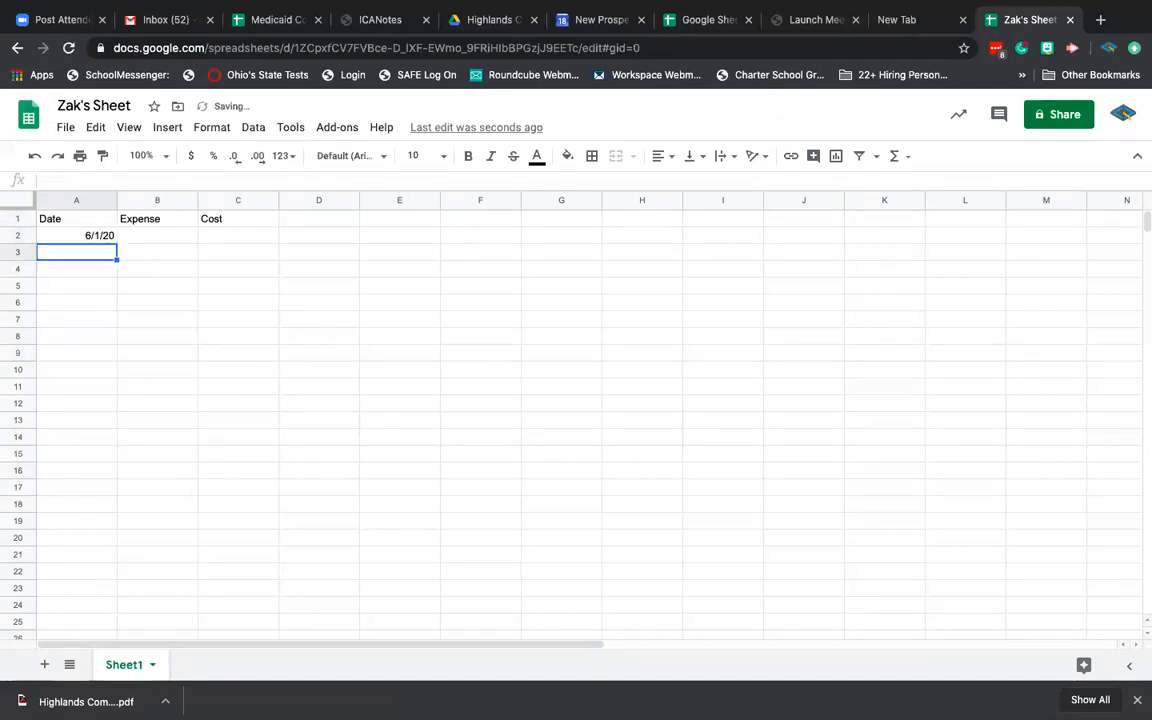
text(6/2)
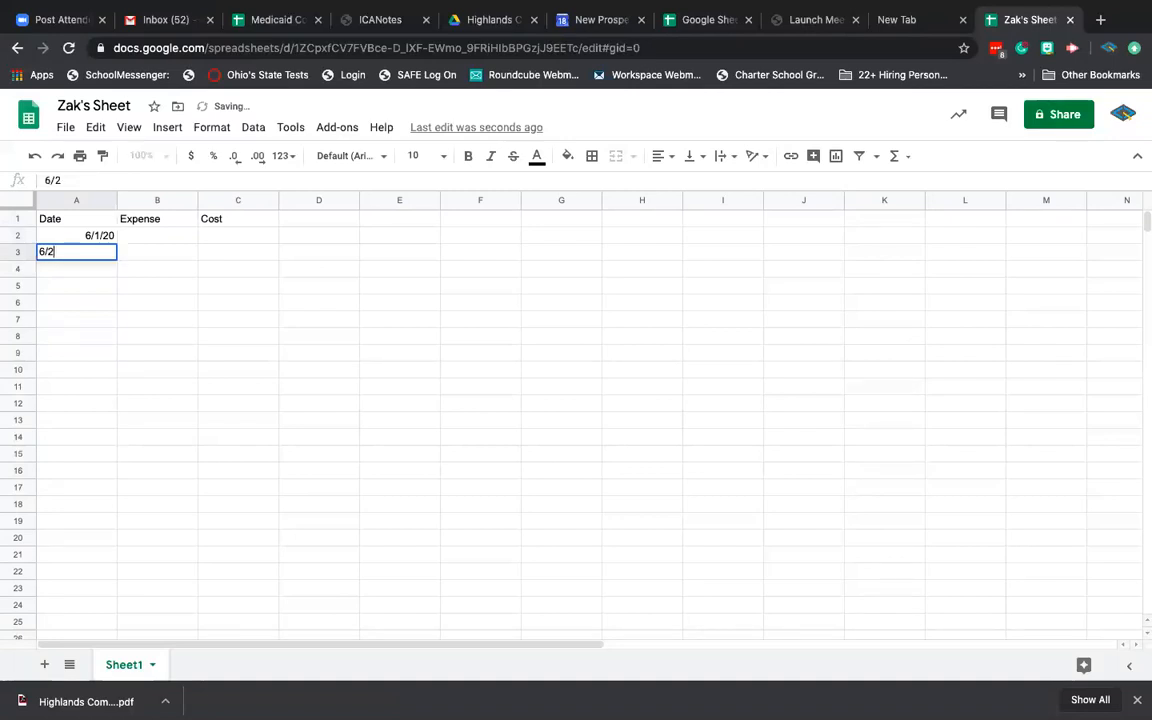
text(/20)
key(Return)
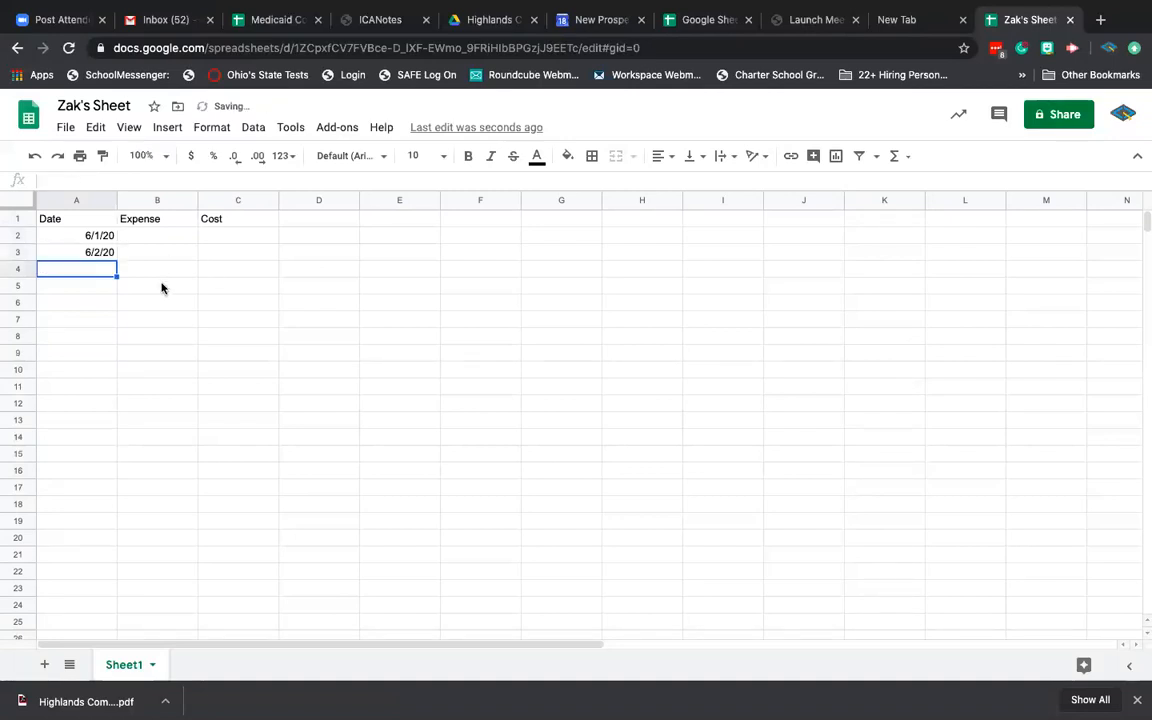
Extend the date series from A2:A3 down to row 7, ending at 6/6/20
click(73, 237)
drag(73, 240, 74, 250)
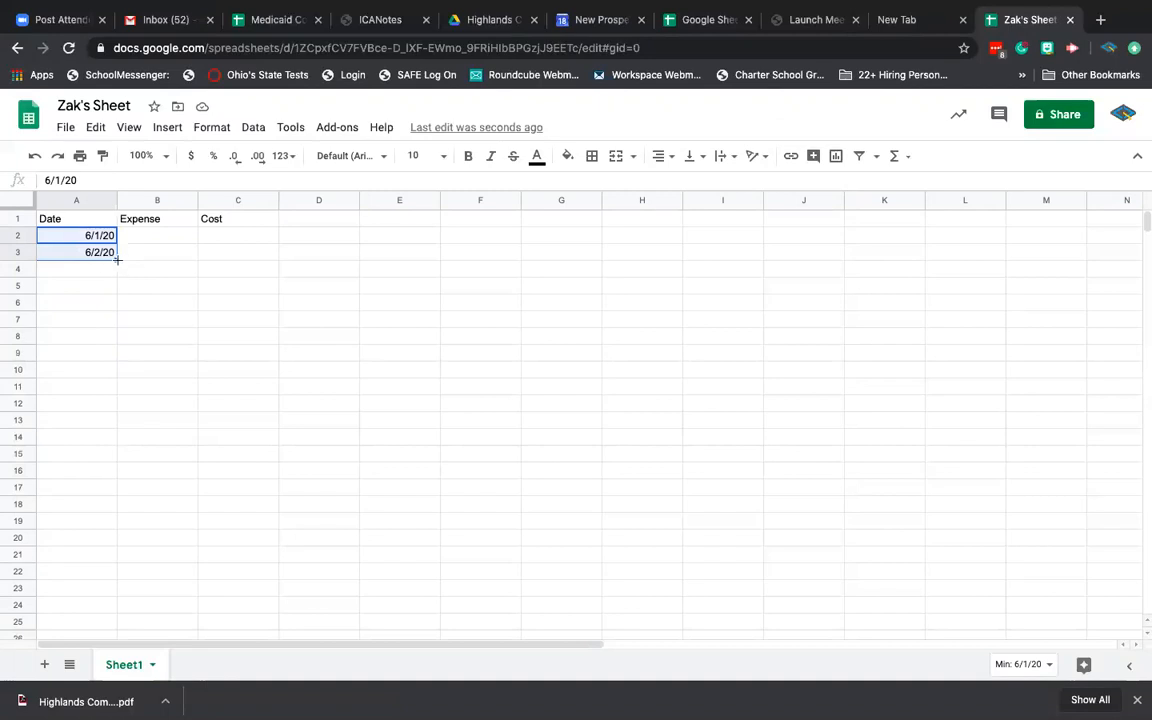
drag(117, 257, 112, 322)
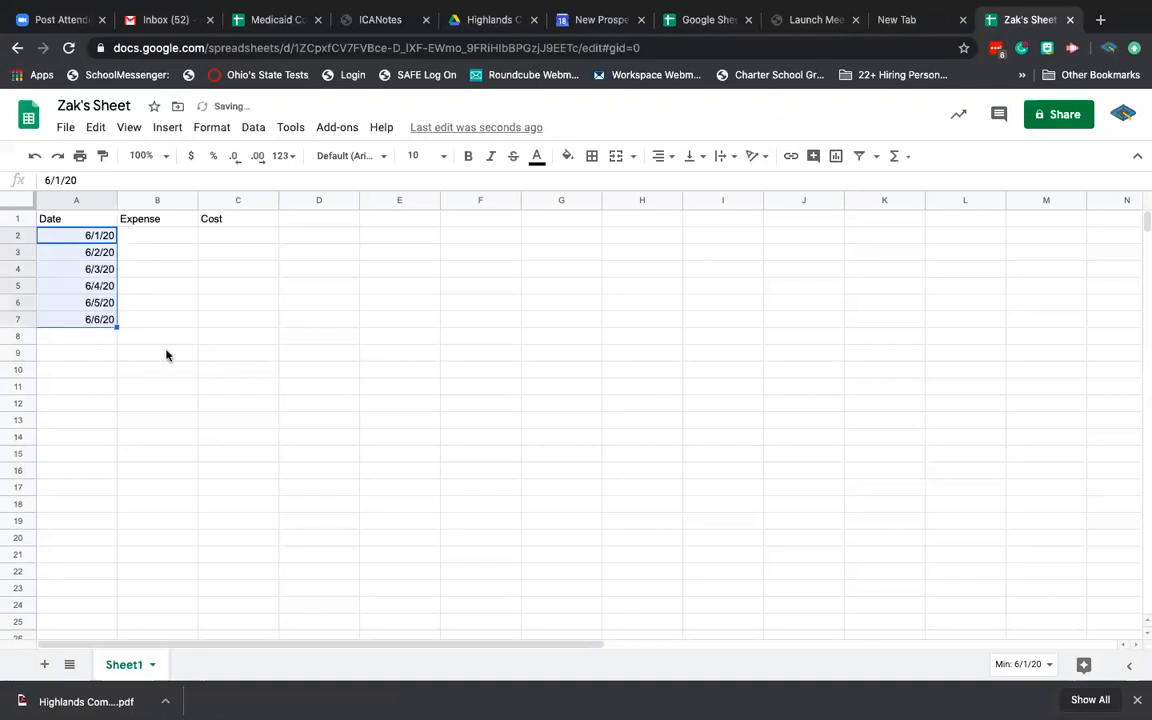
click(224, 352)
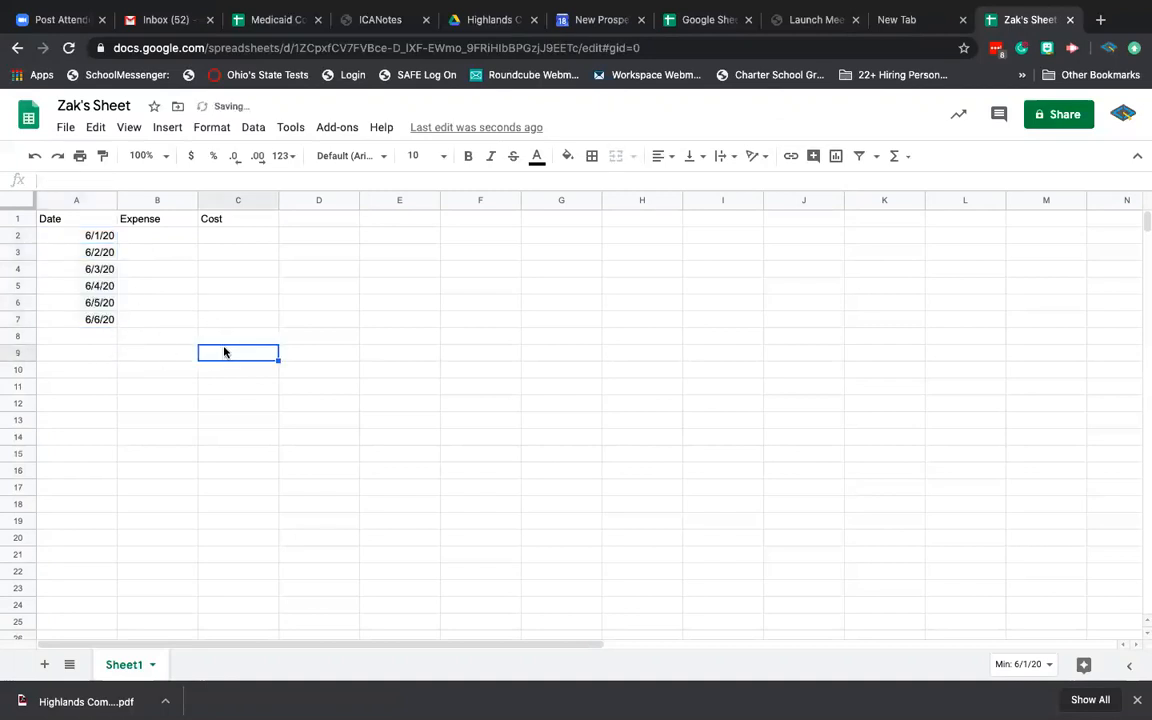
Enter the expenses Car Payment, Rent and Home Insurance in cells B2 through B4
click(162, 242)
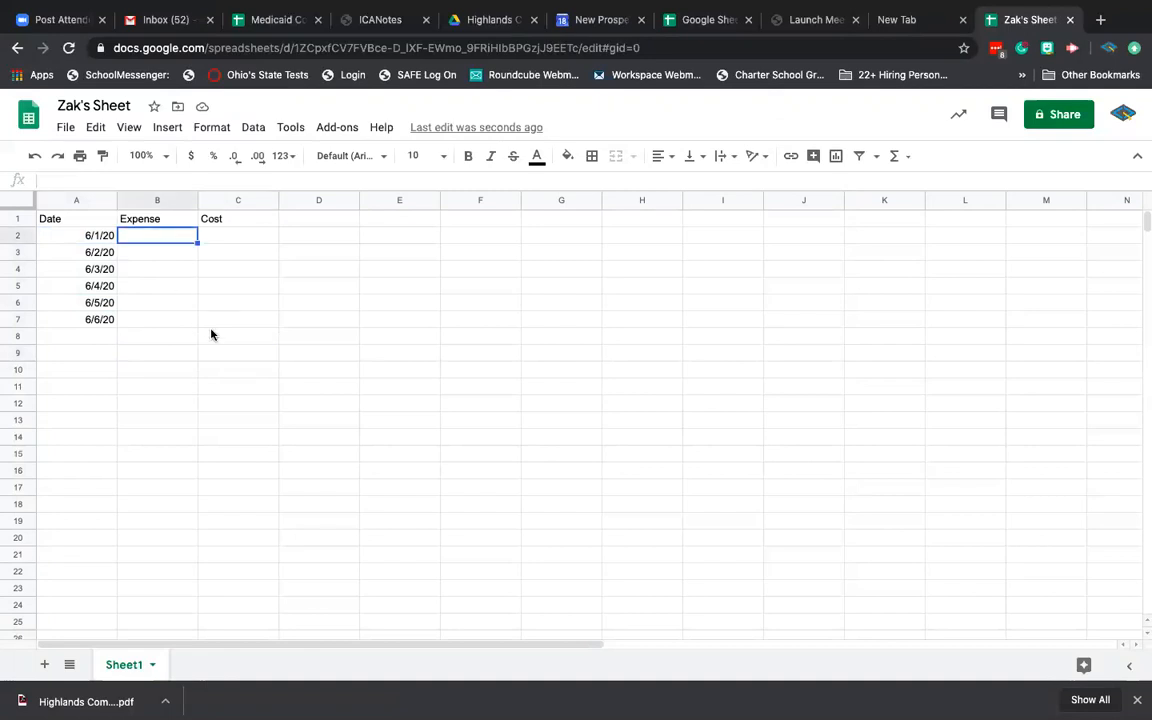
text(Car)
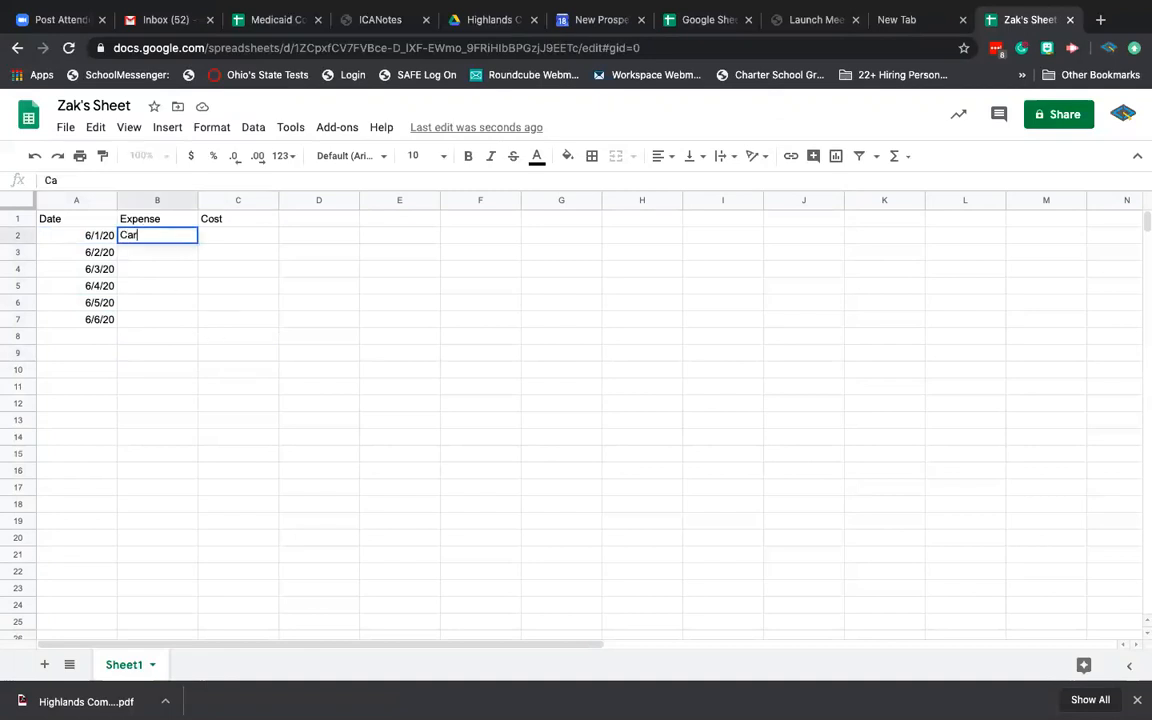
text( Payment)
key(Return)
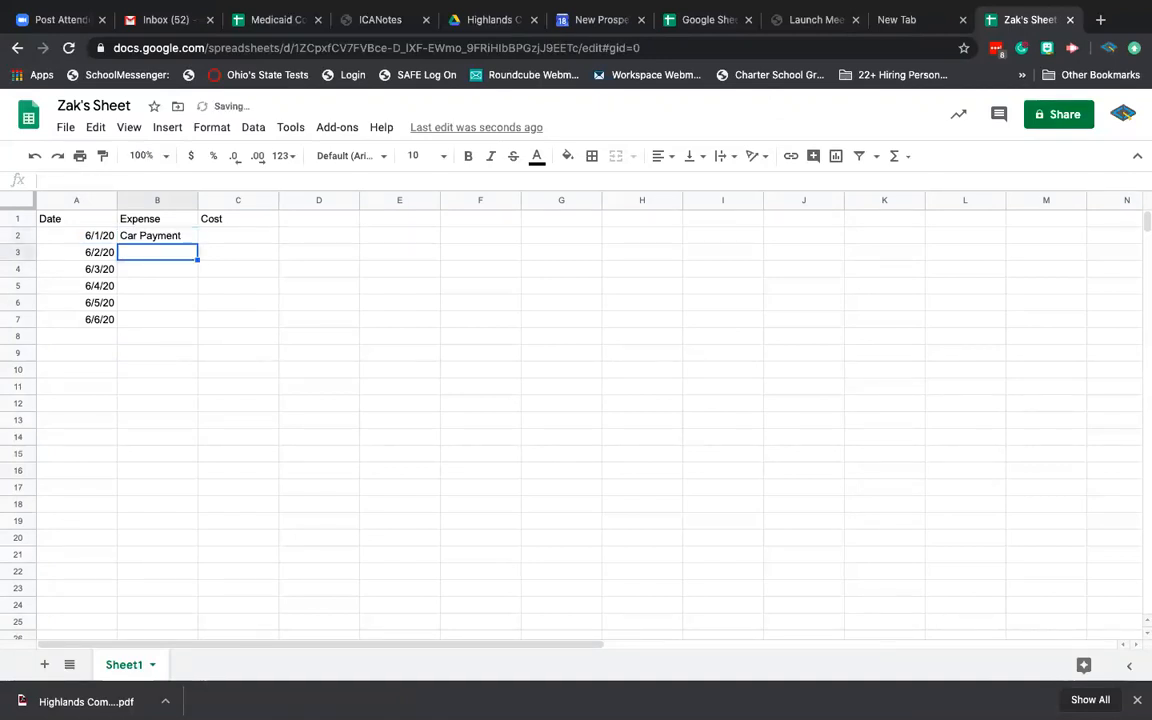
text(Rent)
key(Return)
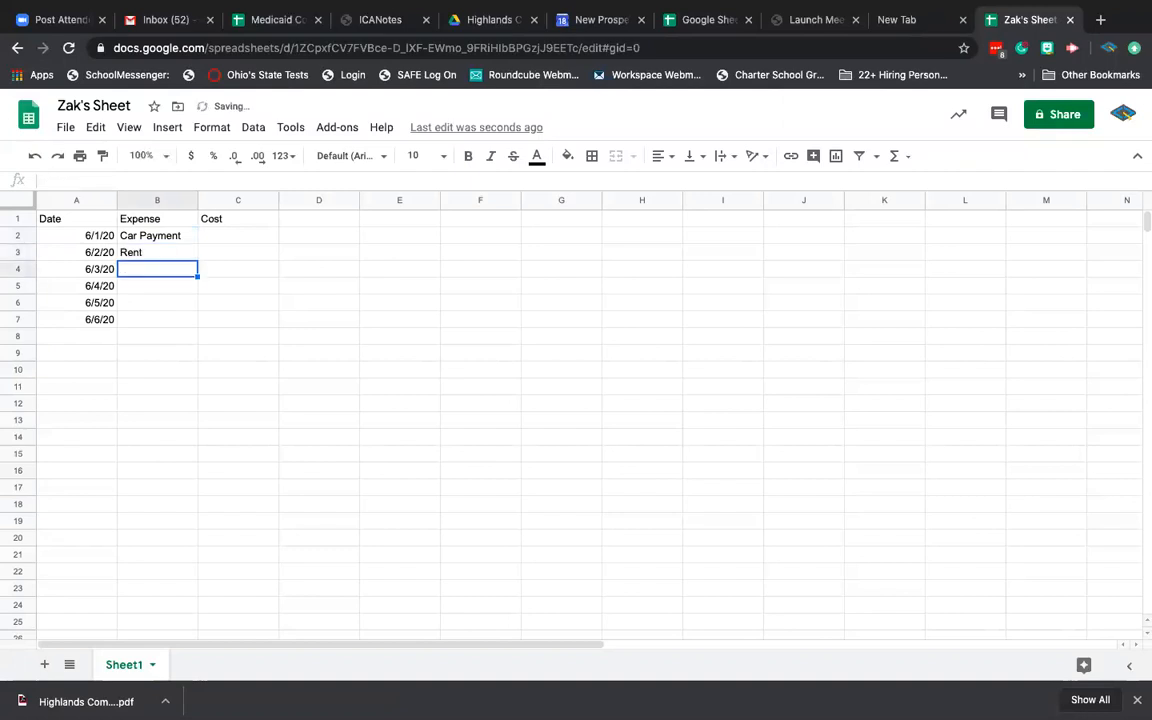
text(Home I)
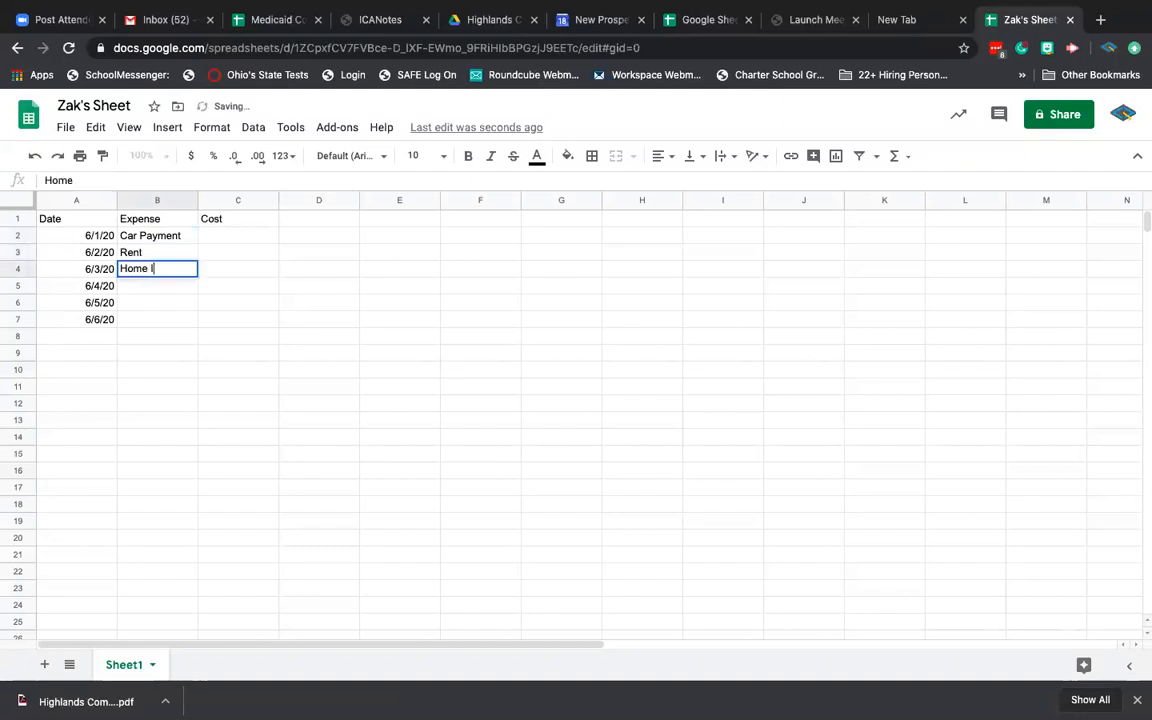
text(nsurance)
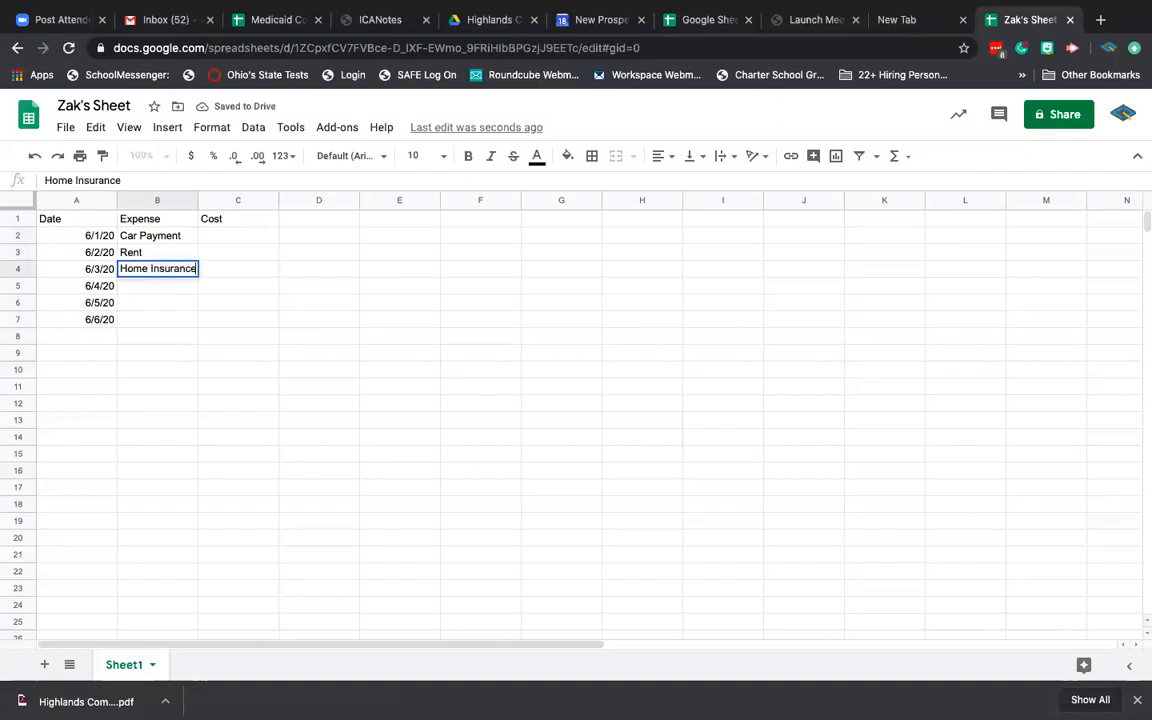
key(Return)
Continue the Expense column with Clothes, Duke Energy and Food in cells B5 through B7
text(Clothes)
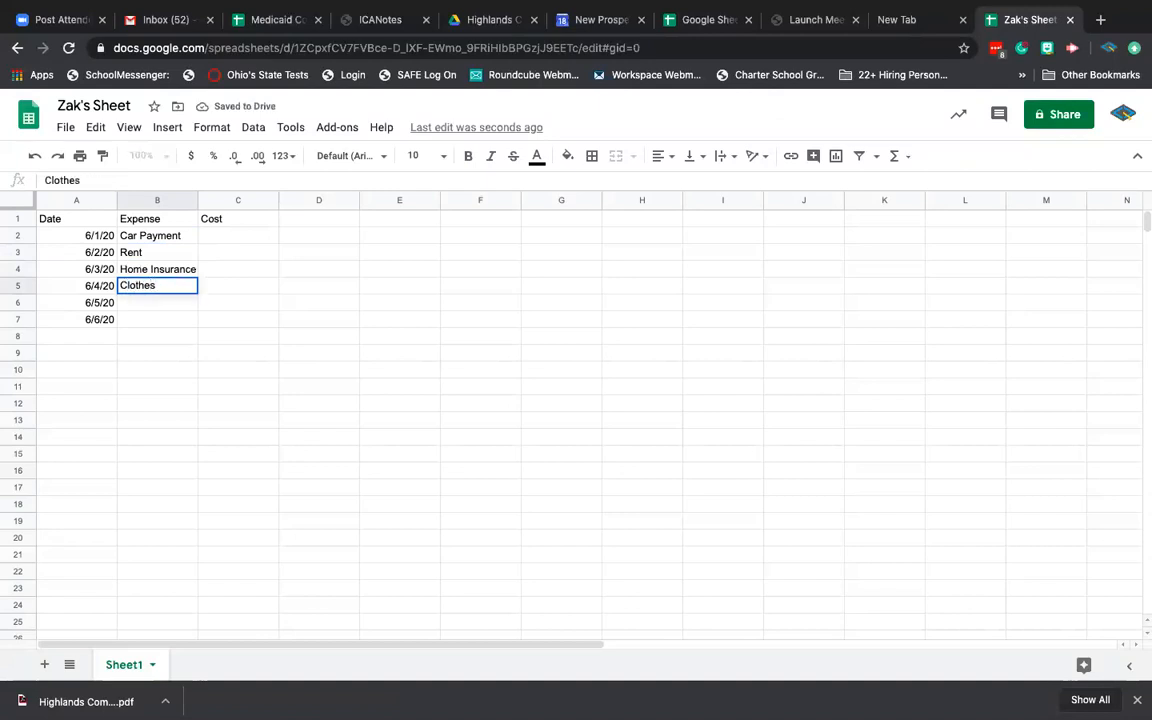
key(Return)
text(D)
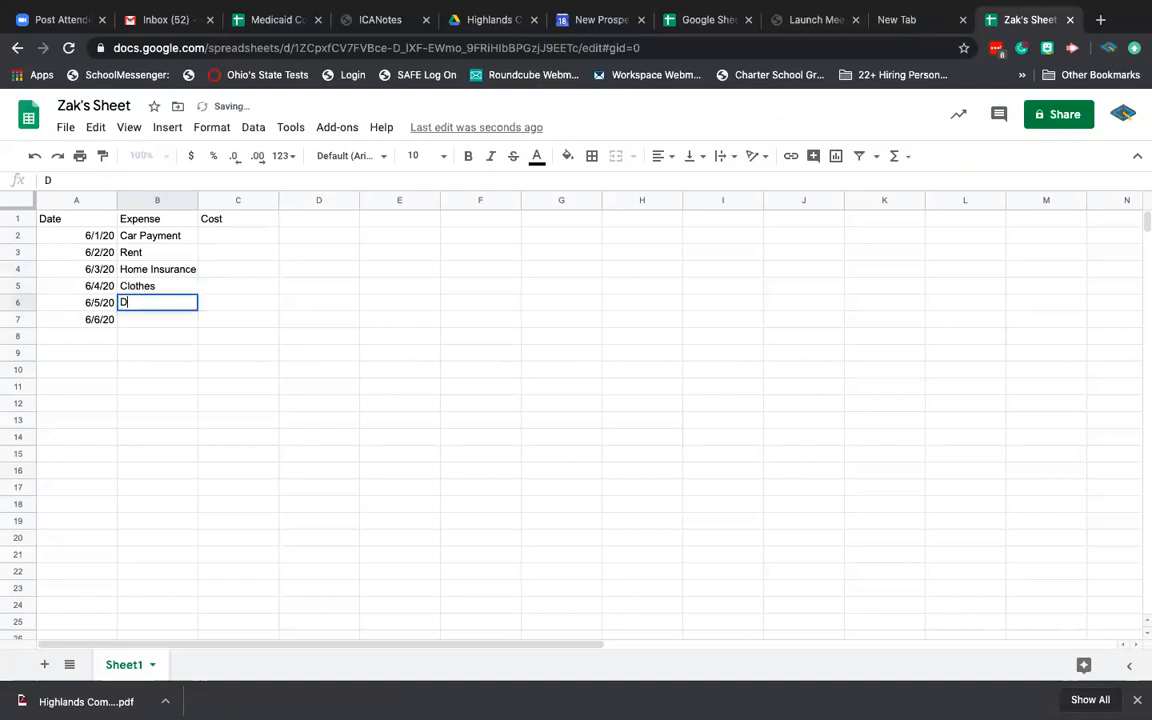
text(uke Energy)
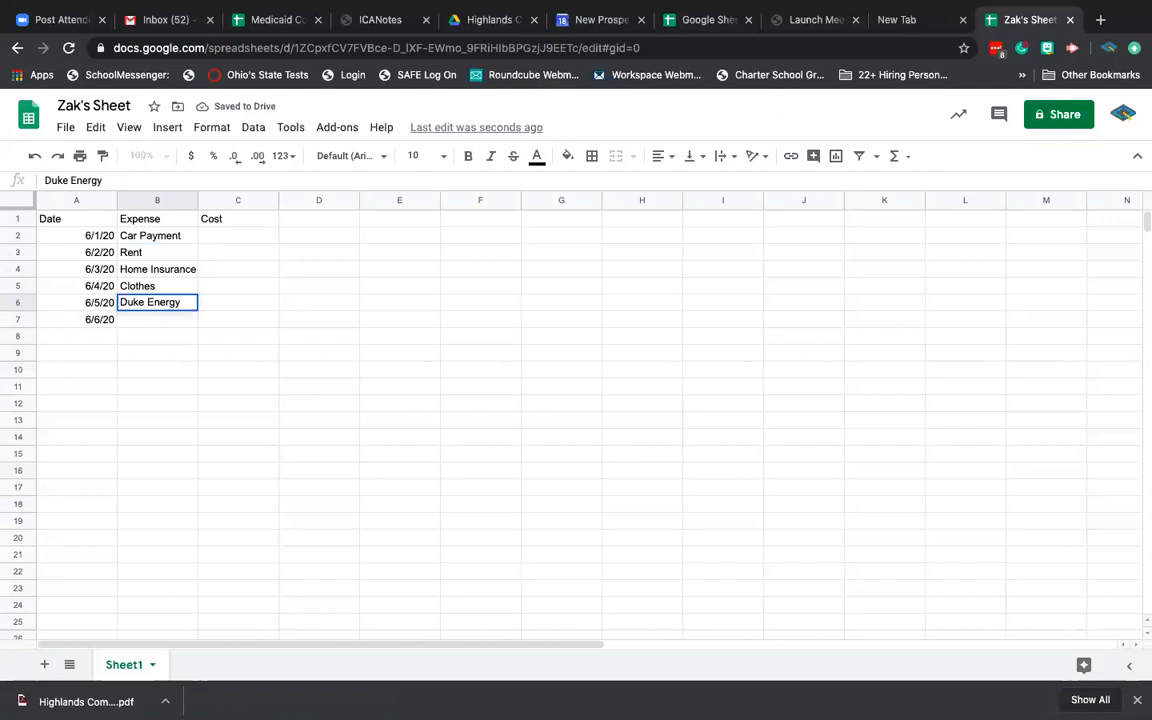
key(Return)
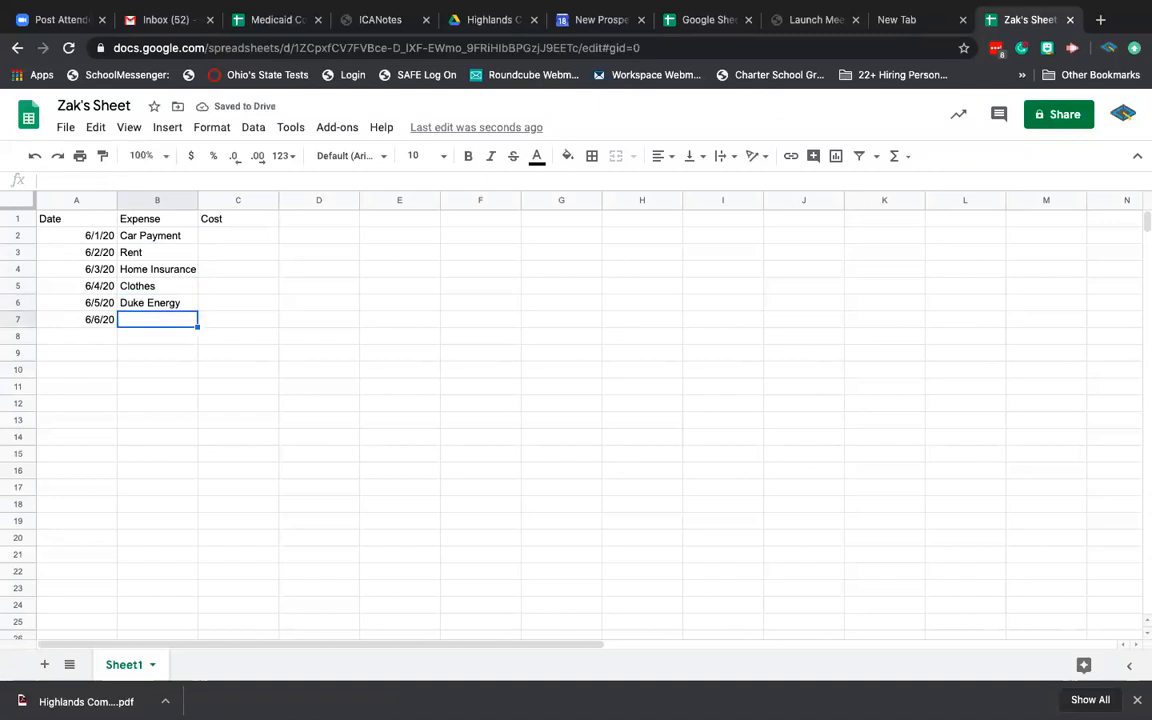
text(Food)
key(Return)
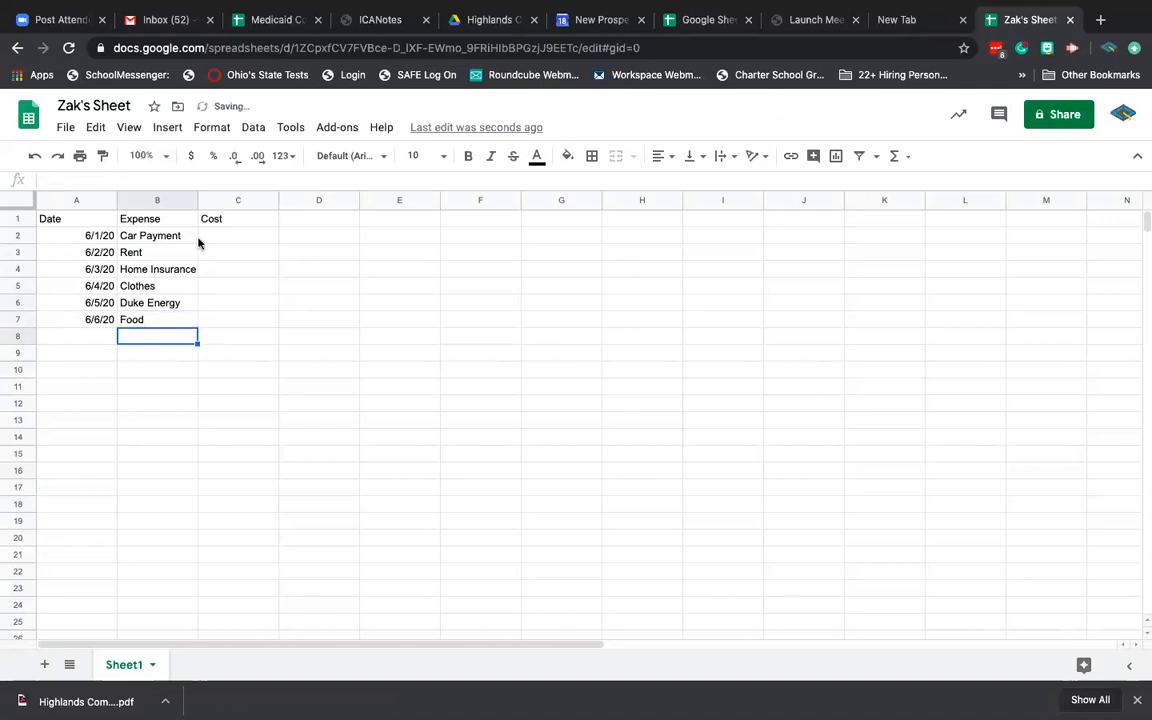
Fill the Cost column from C2 to C7 with 300, 2000, 100, 150, 100 and 700
click(228, 238)
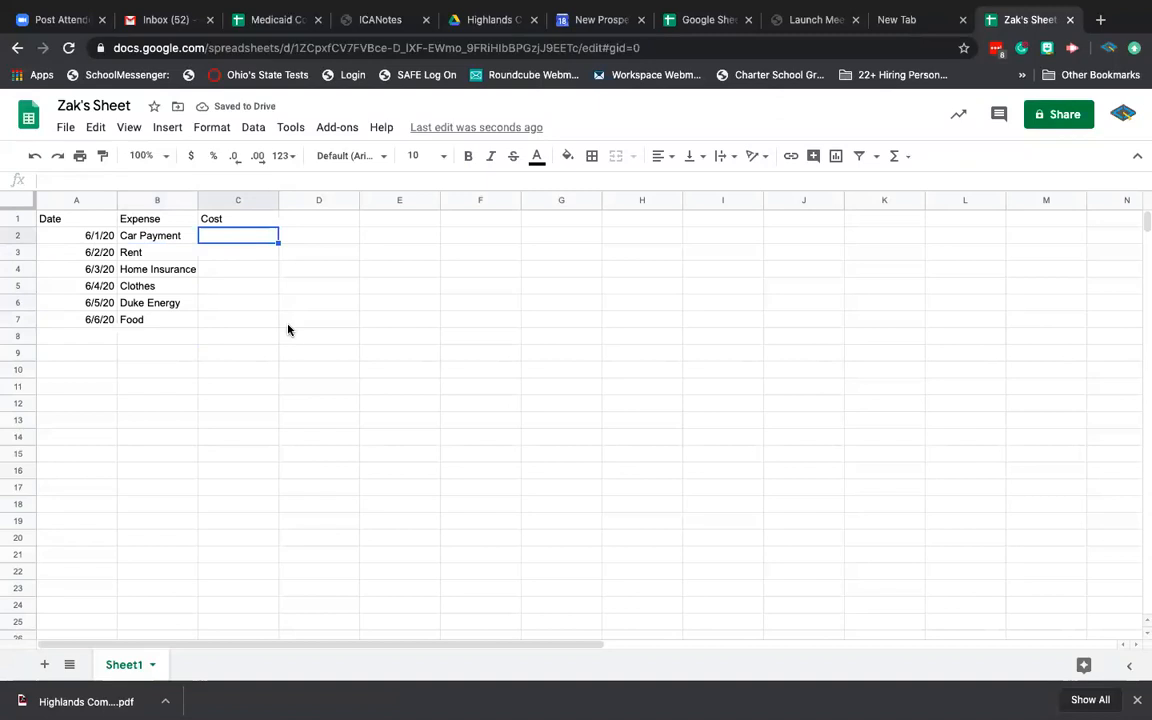
text(300)
key(Return)
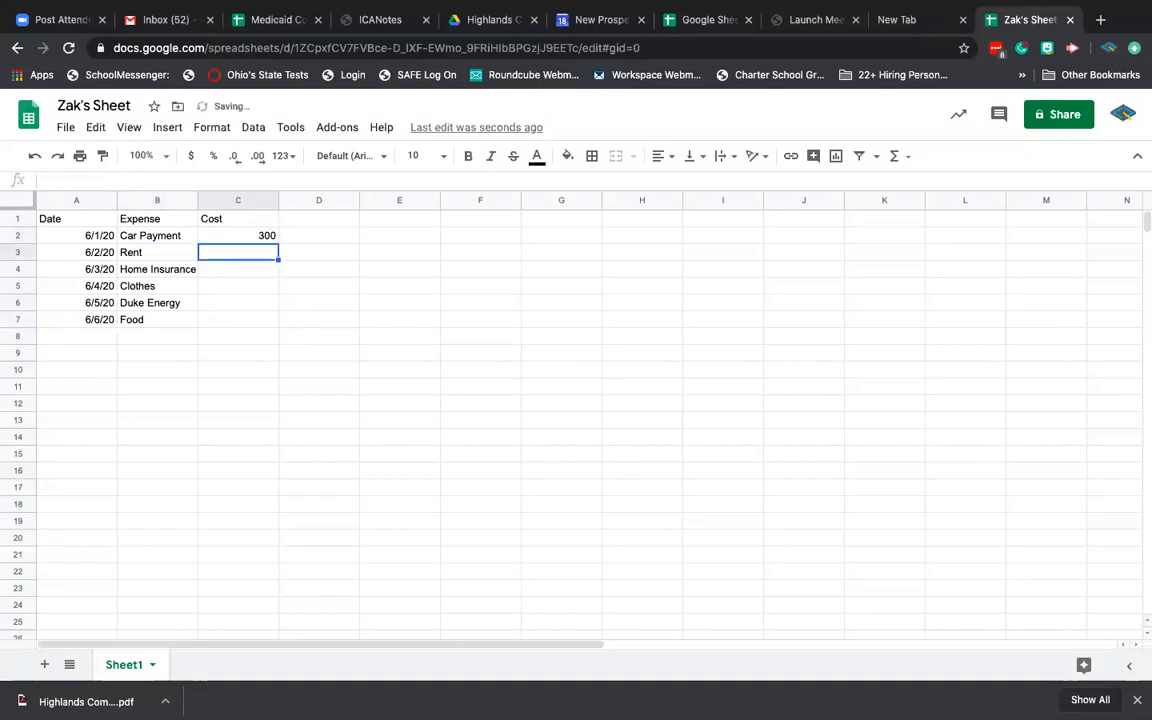
text(2000)
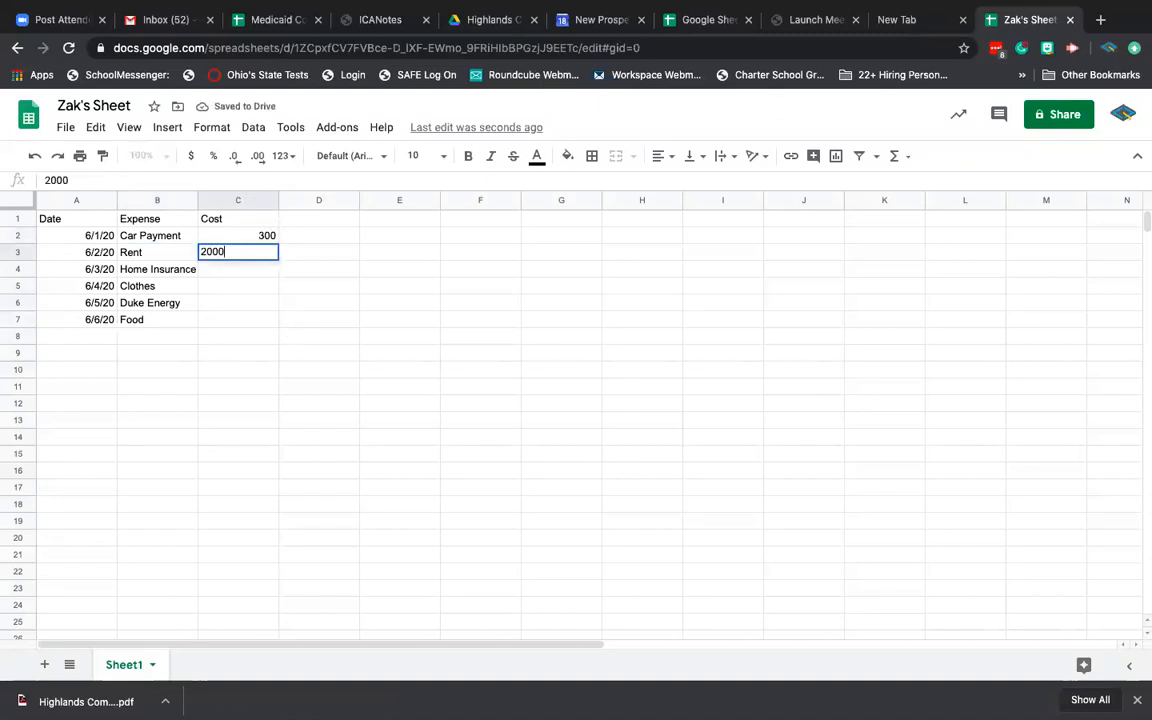
key(Return)
text(100)
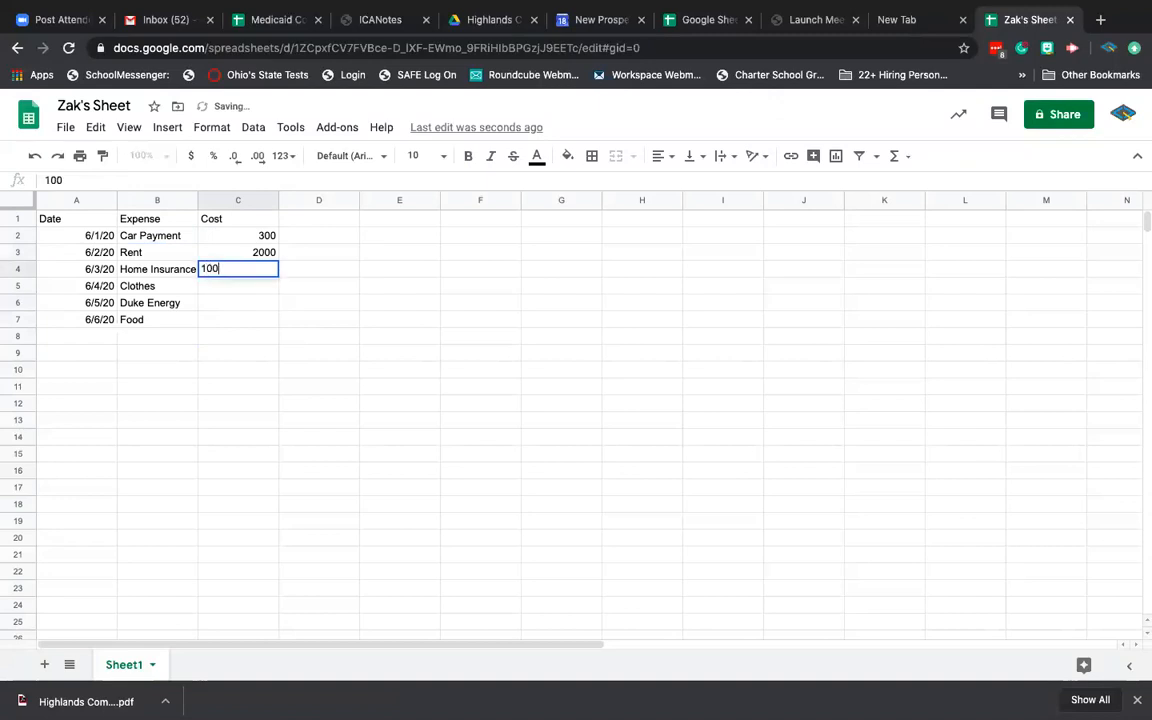
key(Return)
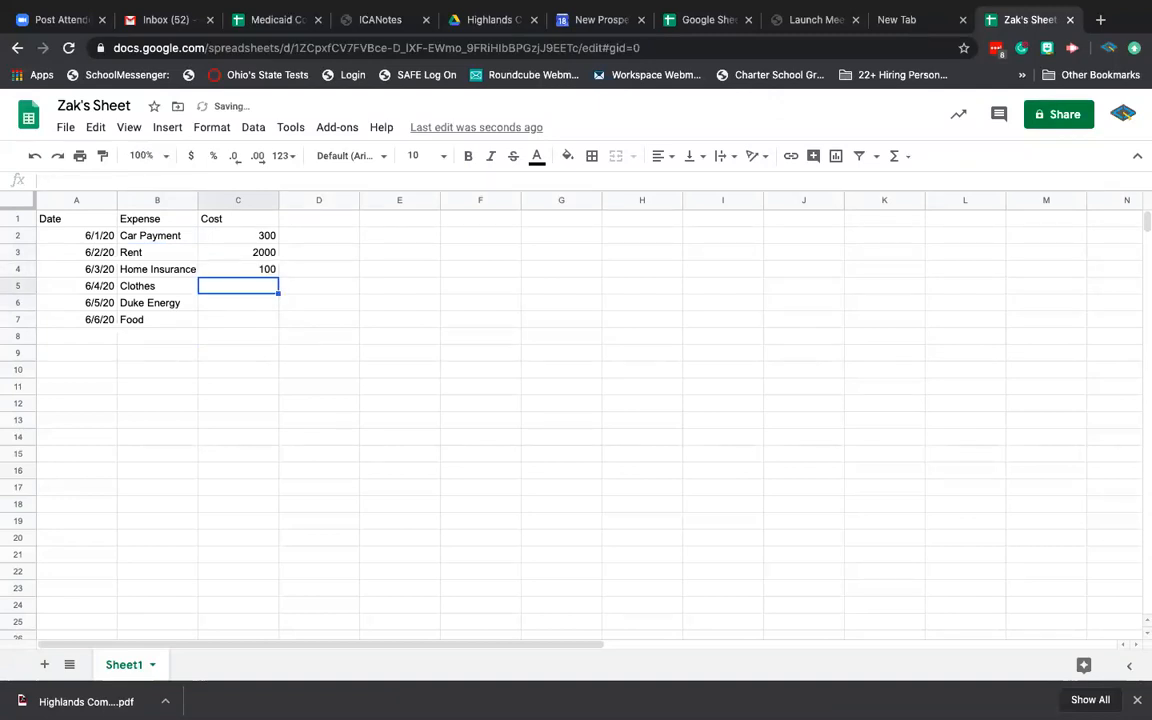
text(150)
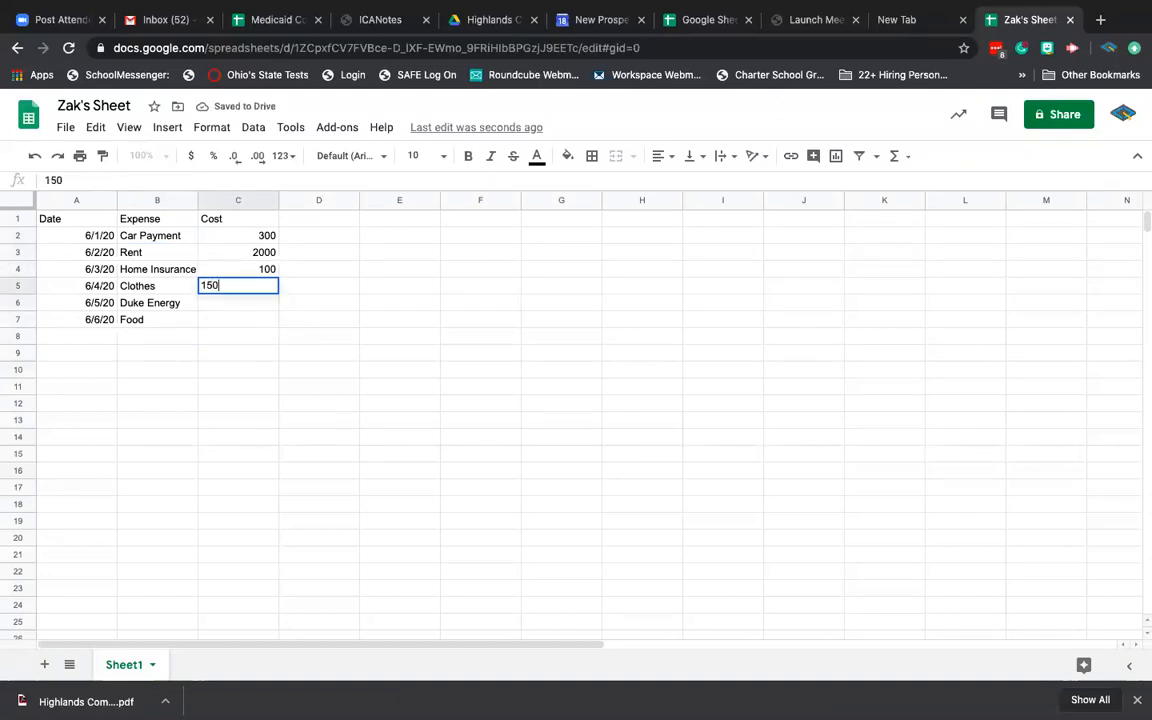
key(Return)
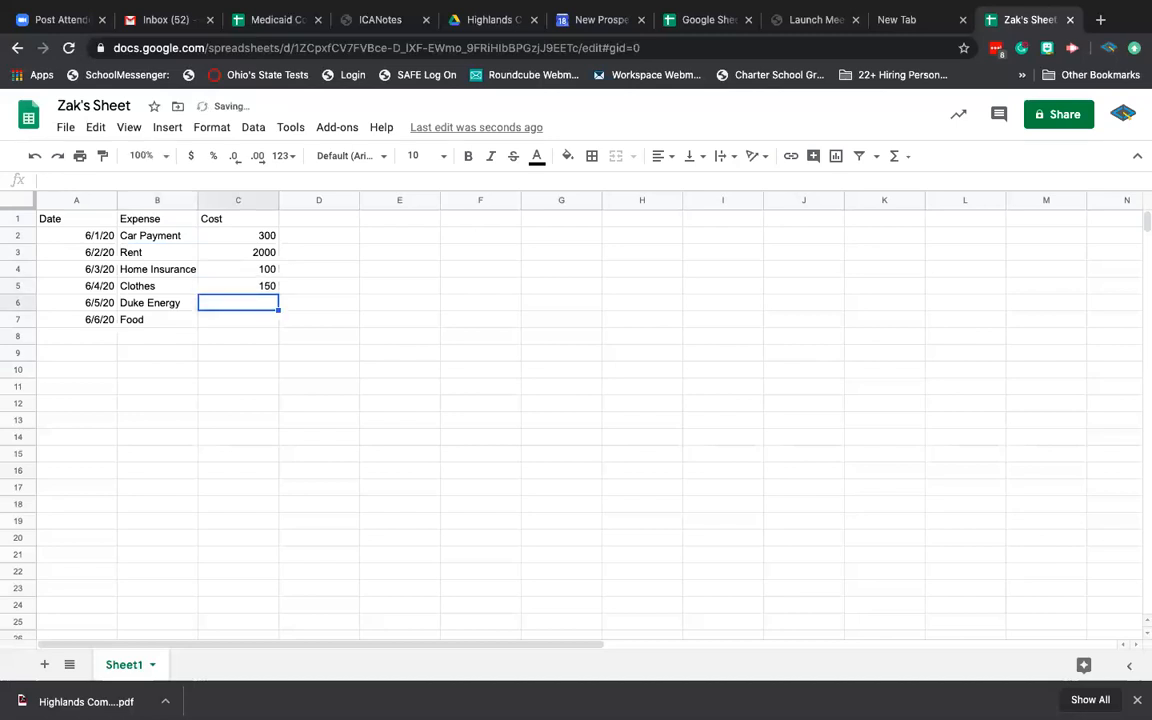
text(100)
key(Return)
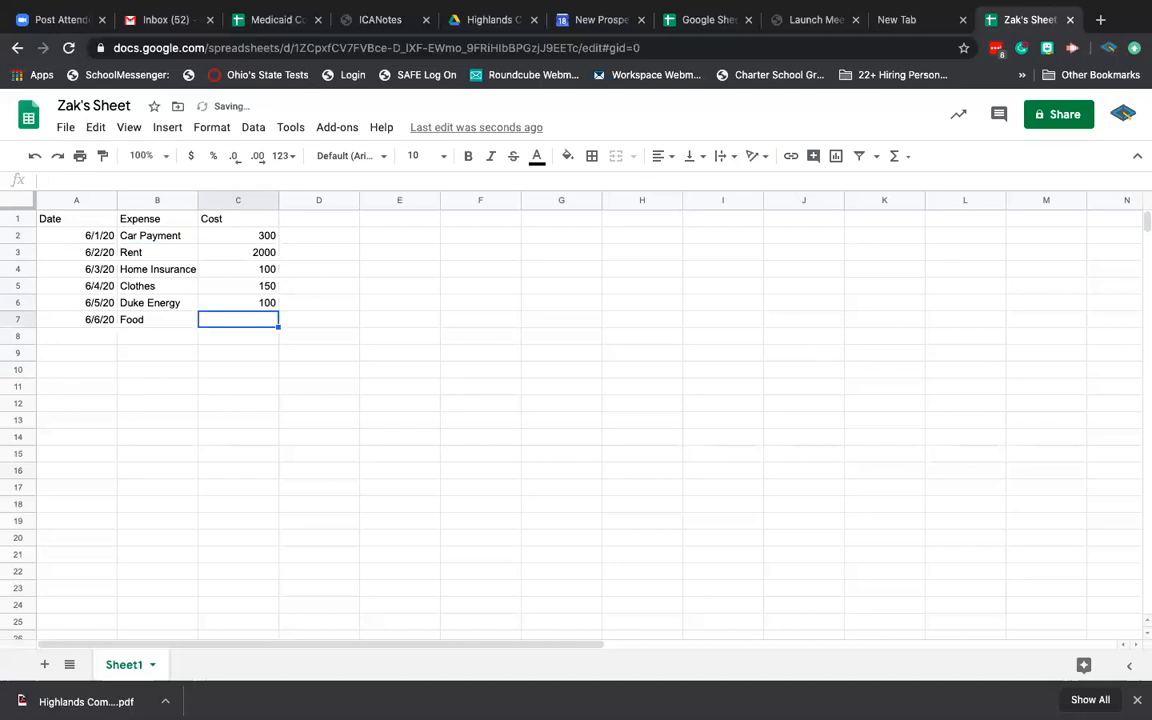
text(700)
key(Return)
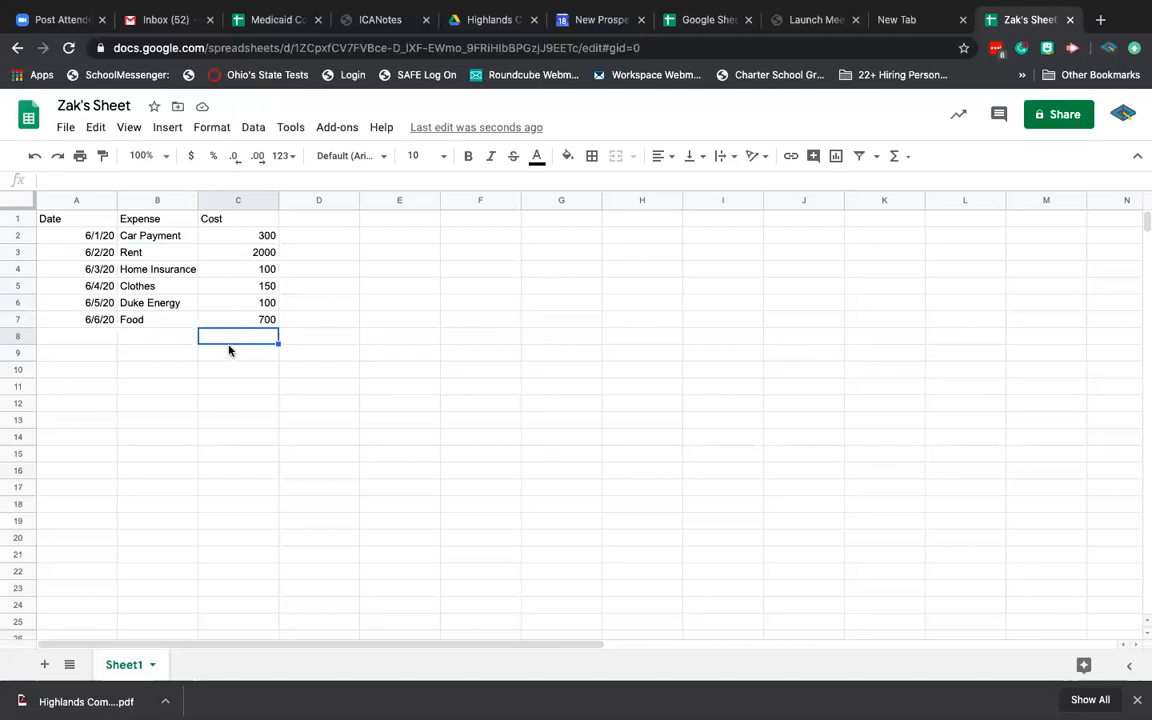
Format the cost values in C2:C7 as currency
drag(258, 236, 260, 322)
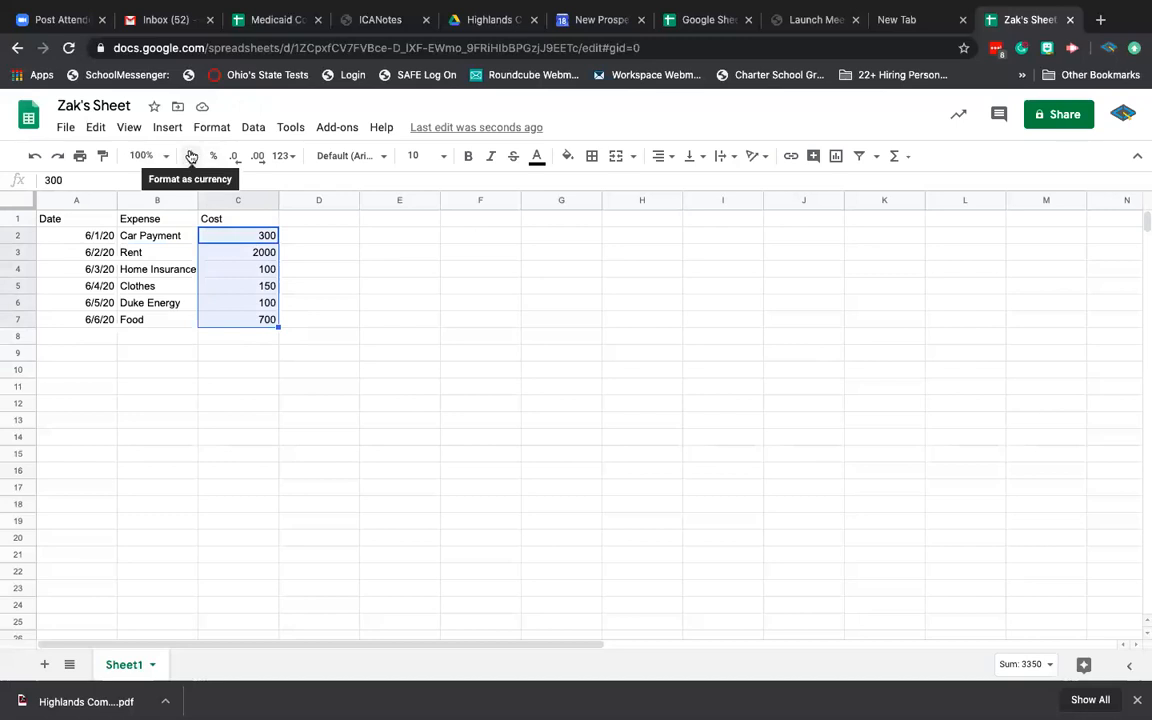
click(190, 159)
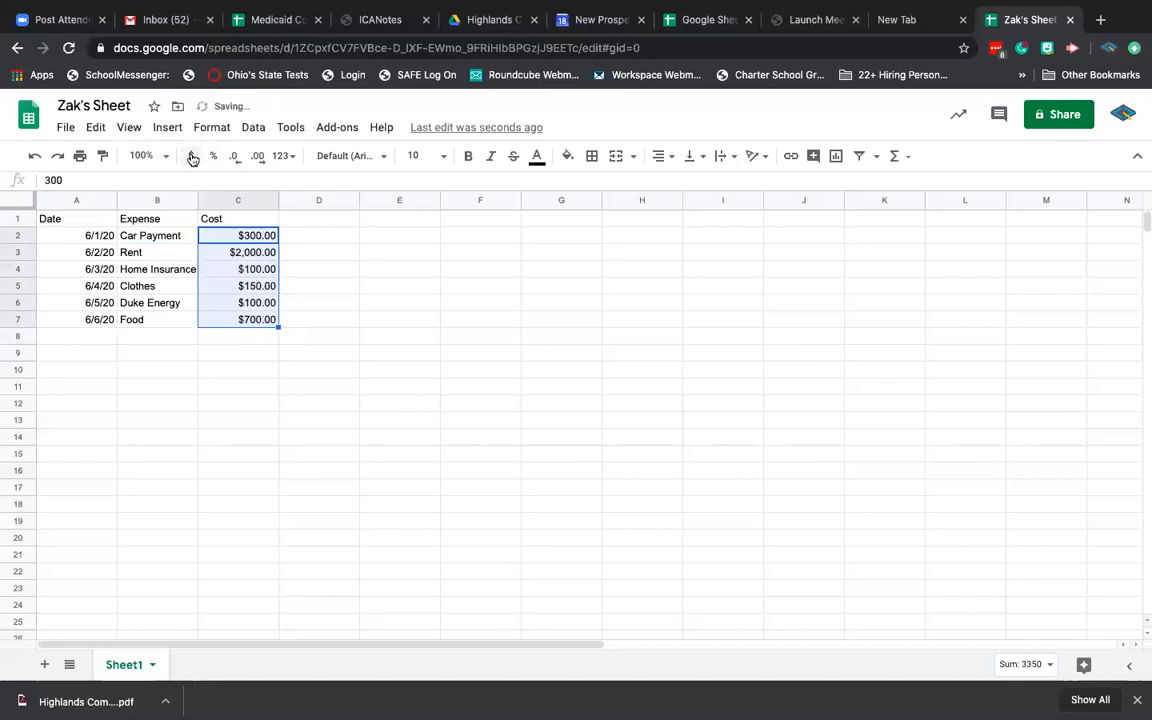
Total the costs in C2:C7 with the SUM function in cell C8, and clear the result
click(309, 323)
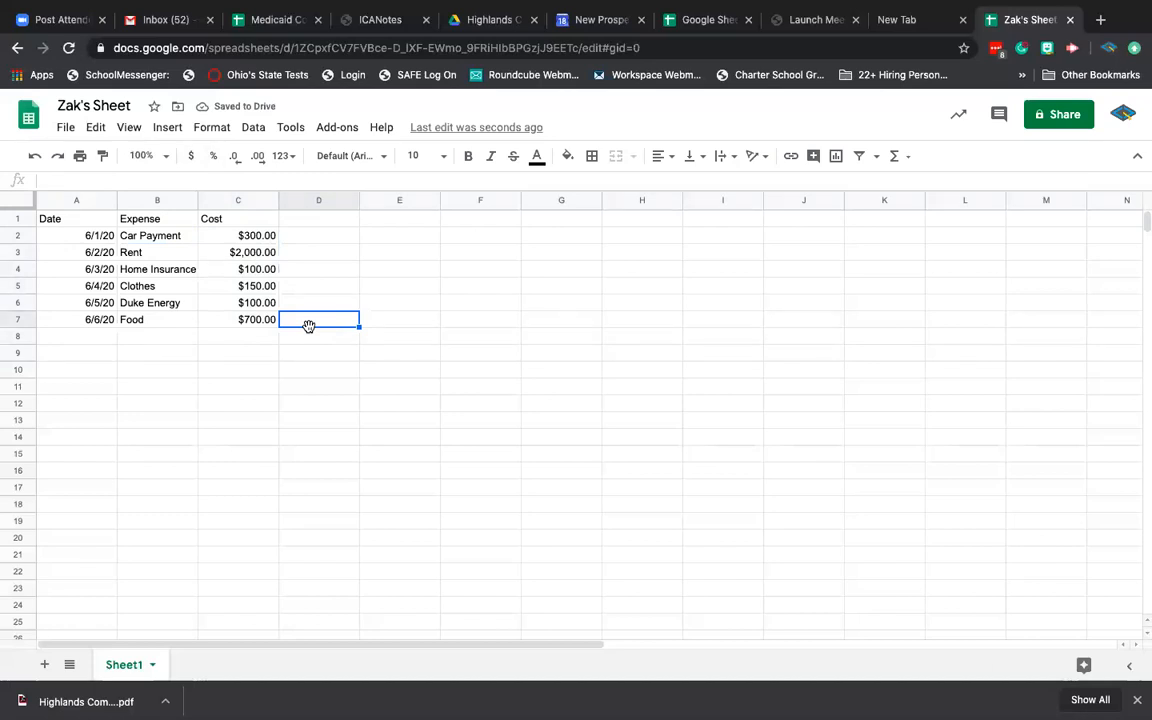
click(406, 293)
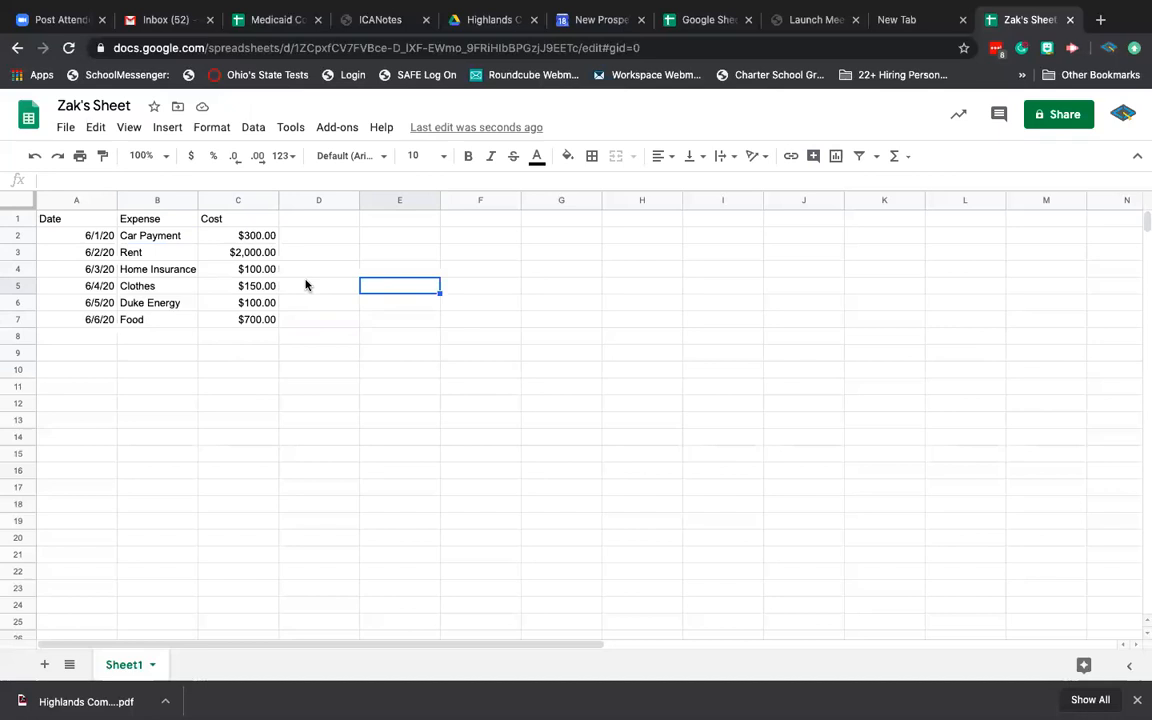
drag(225, 236, 232, 321)
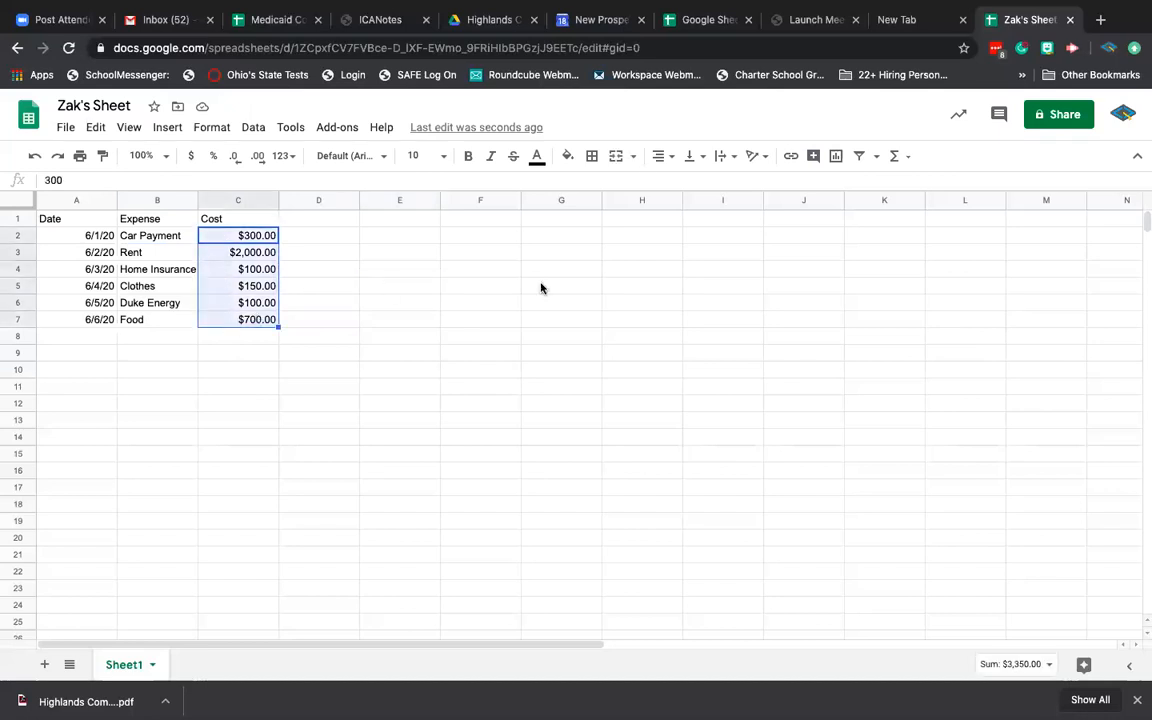
click(897, 158)
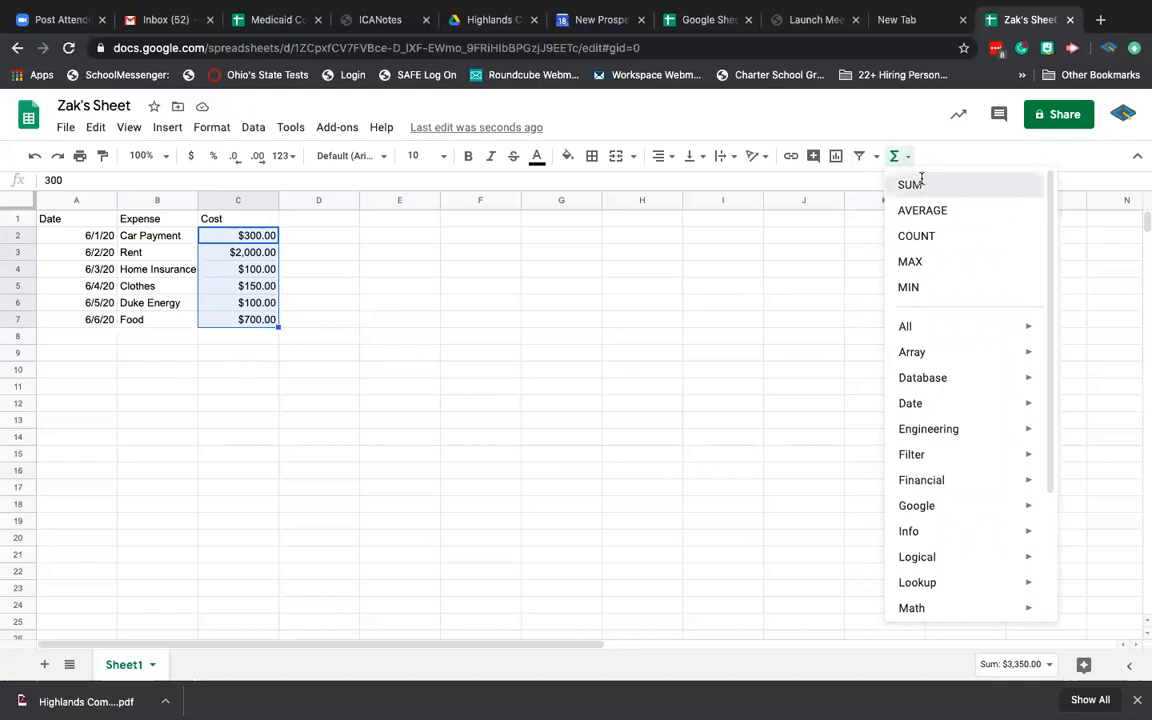
click(913, 185)
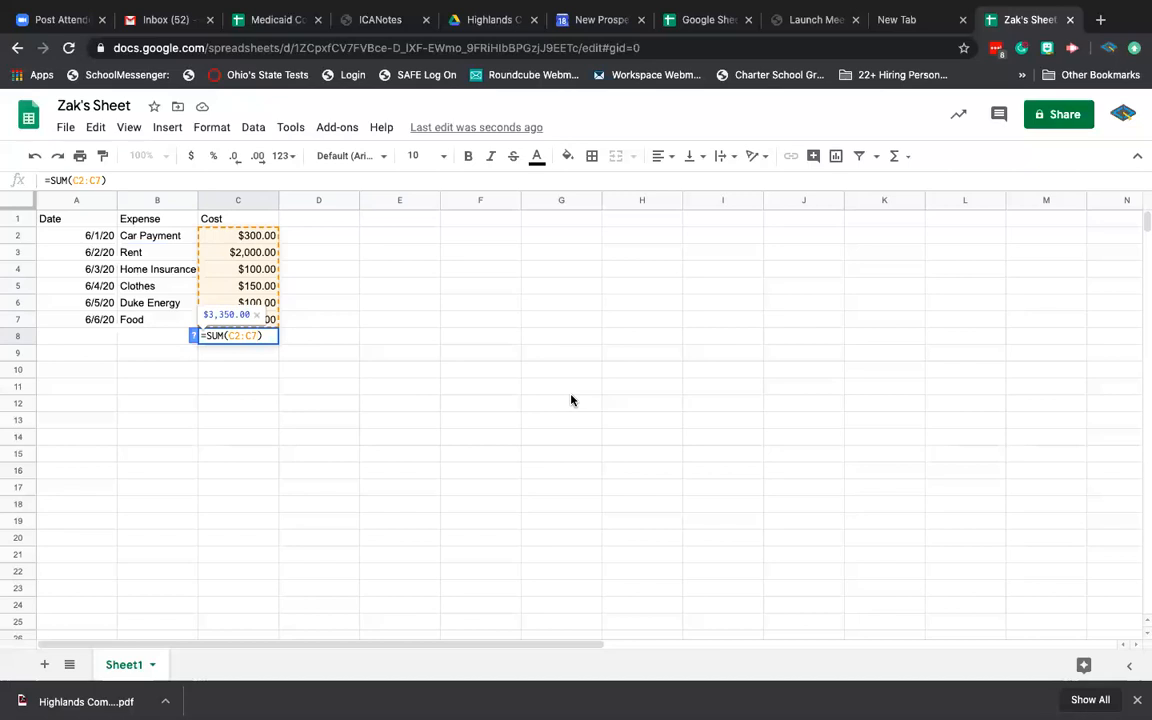
key(Return)
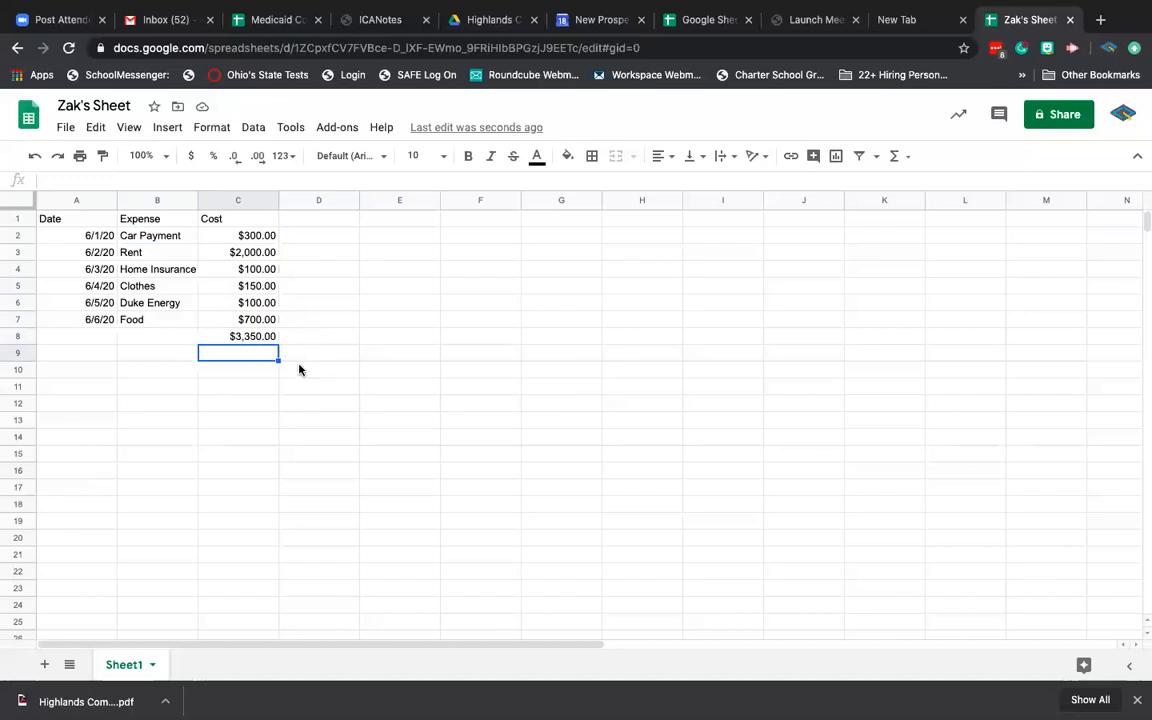
click(258, 338)
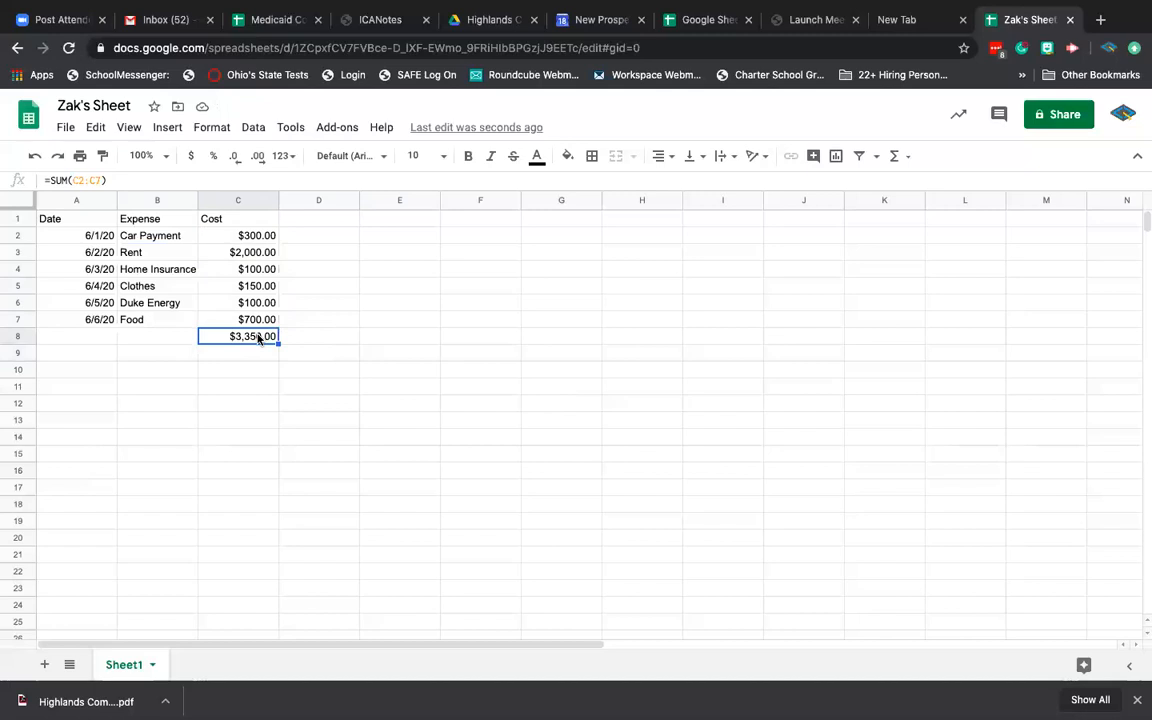
key(Delete)
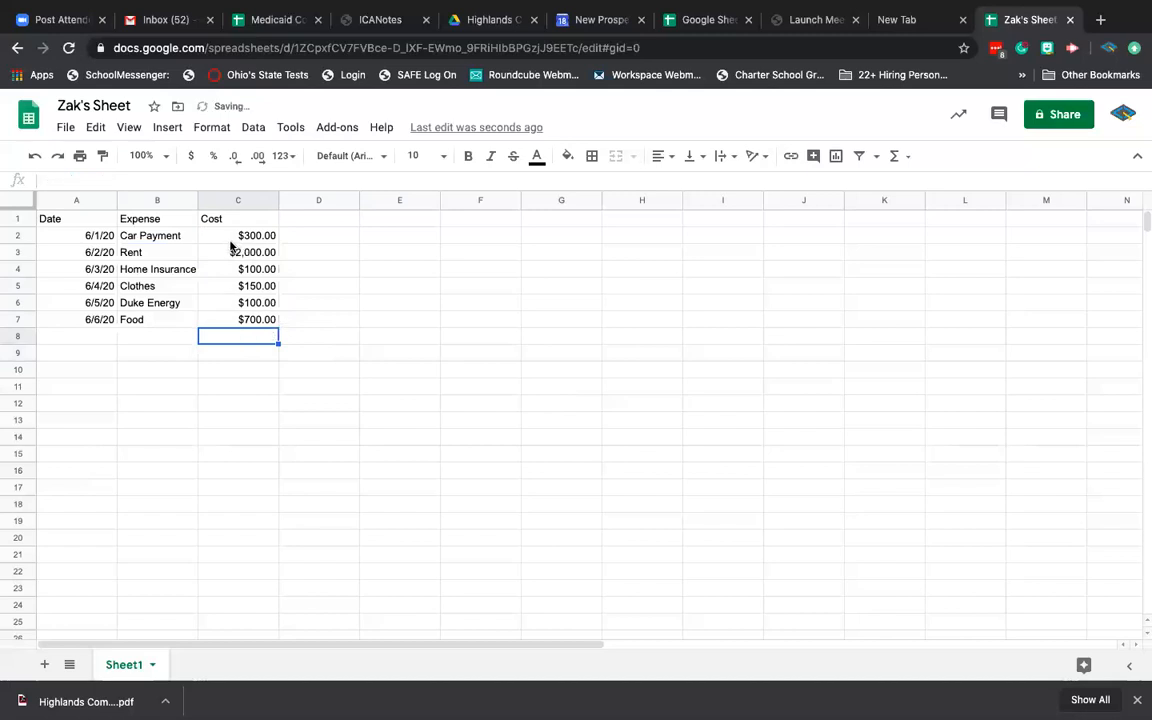
Insert the SUM of C2:C7 below the Cost column once more, and delete it from C8
drag(230, 236, 241, 320)
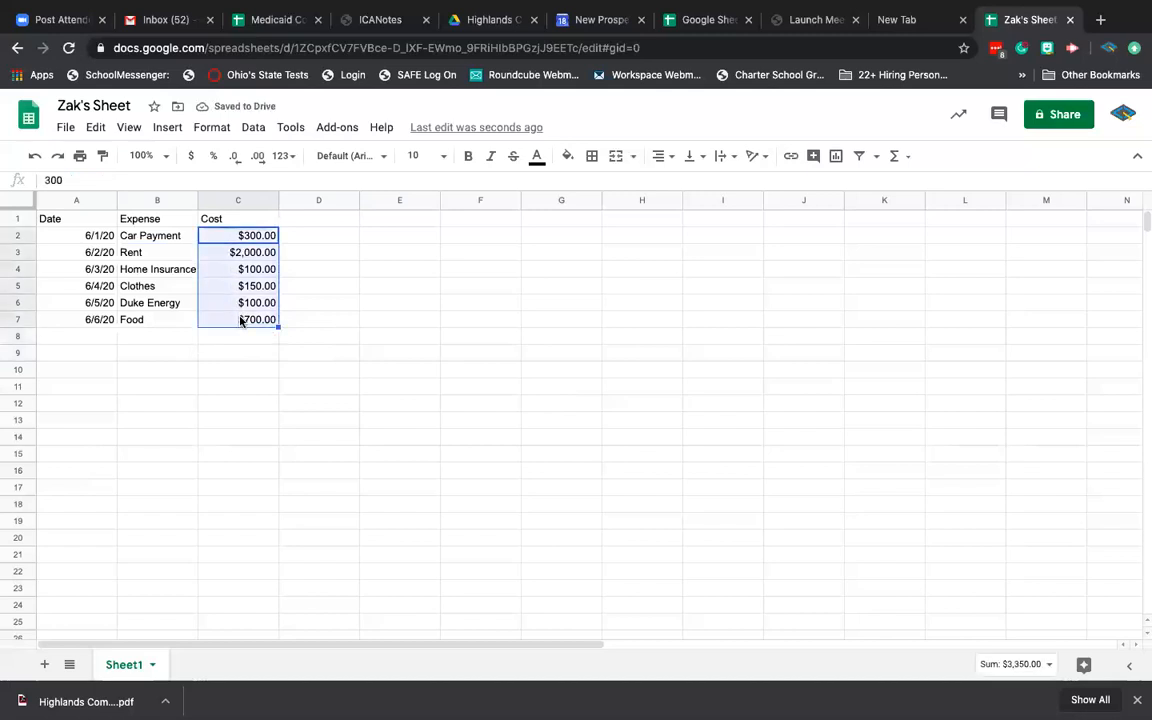
click(899, 156)
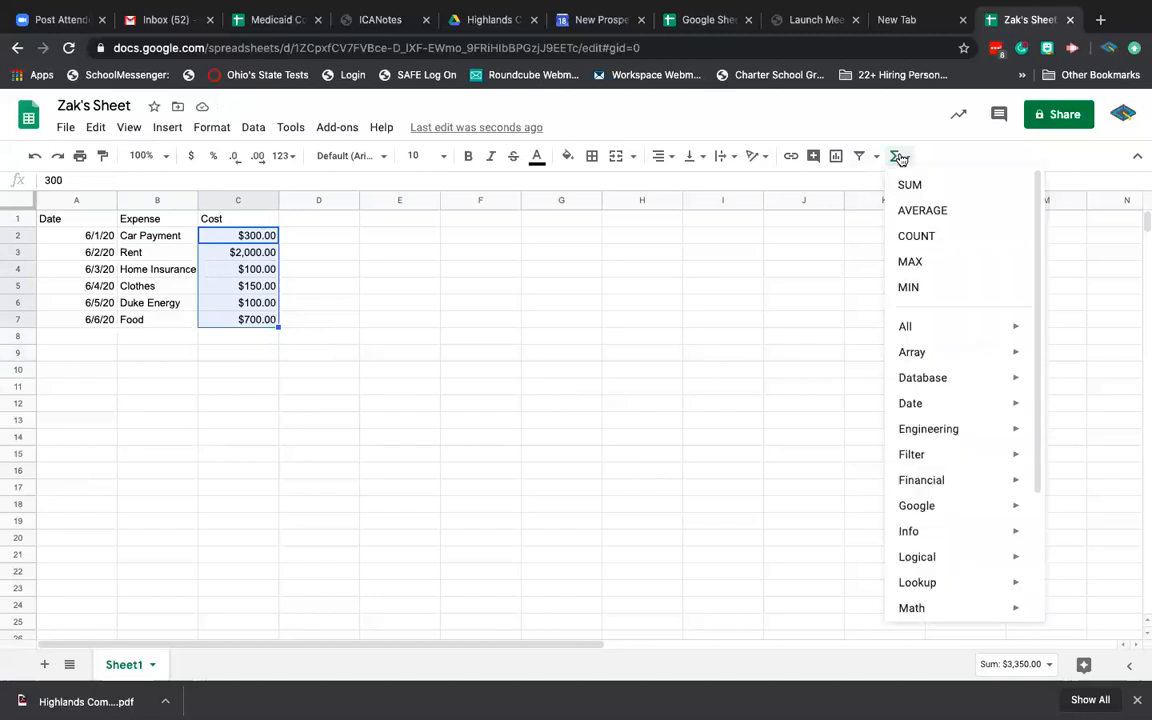
click(910, 186)
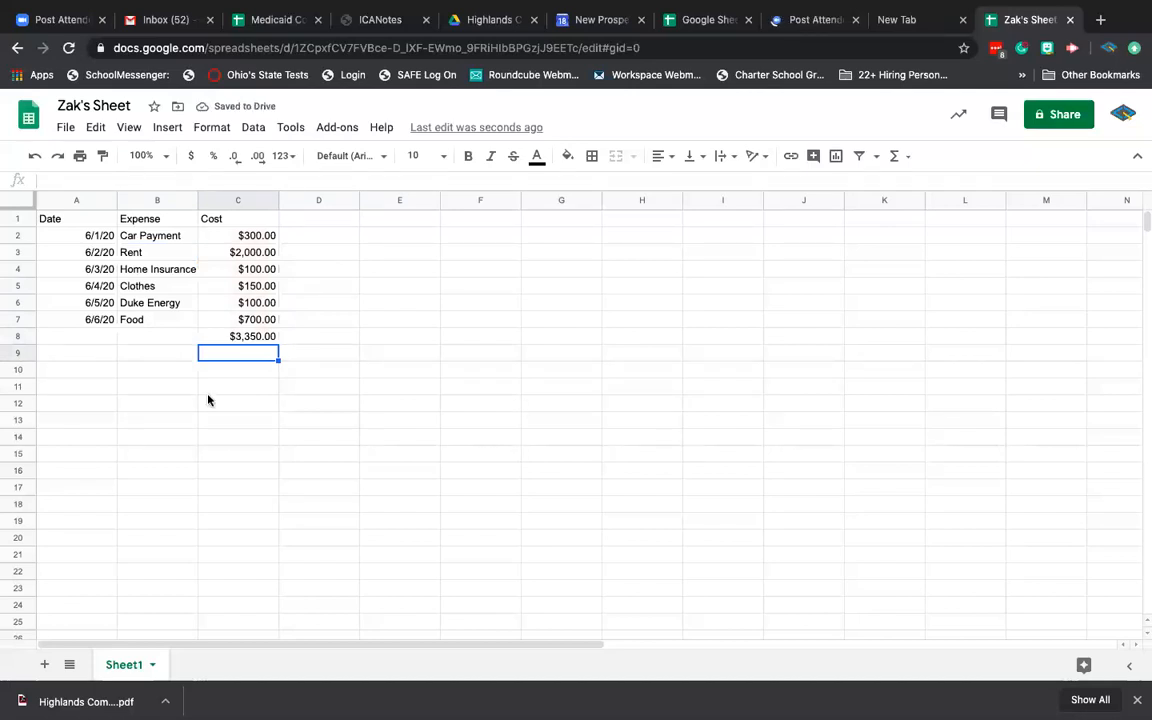
click(234, 337)
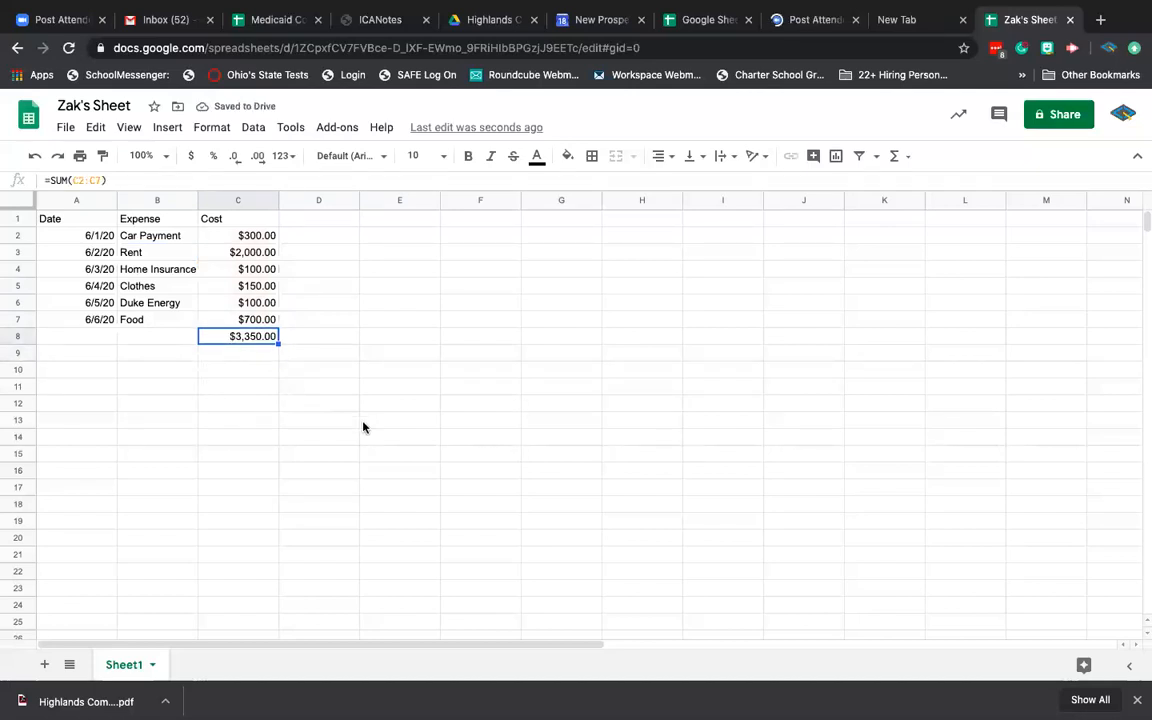
key(Delete)
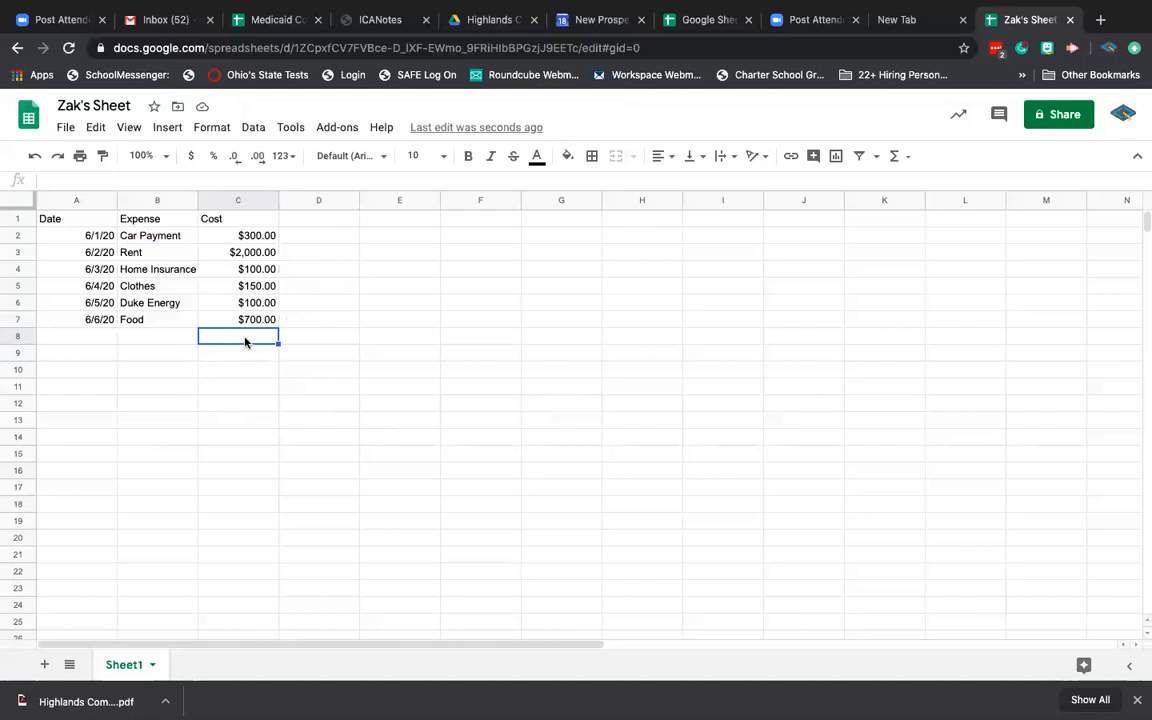
Enter =sum(C2,C4,C6) in cell C8 to add only those costs, and delete the result
text(=)
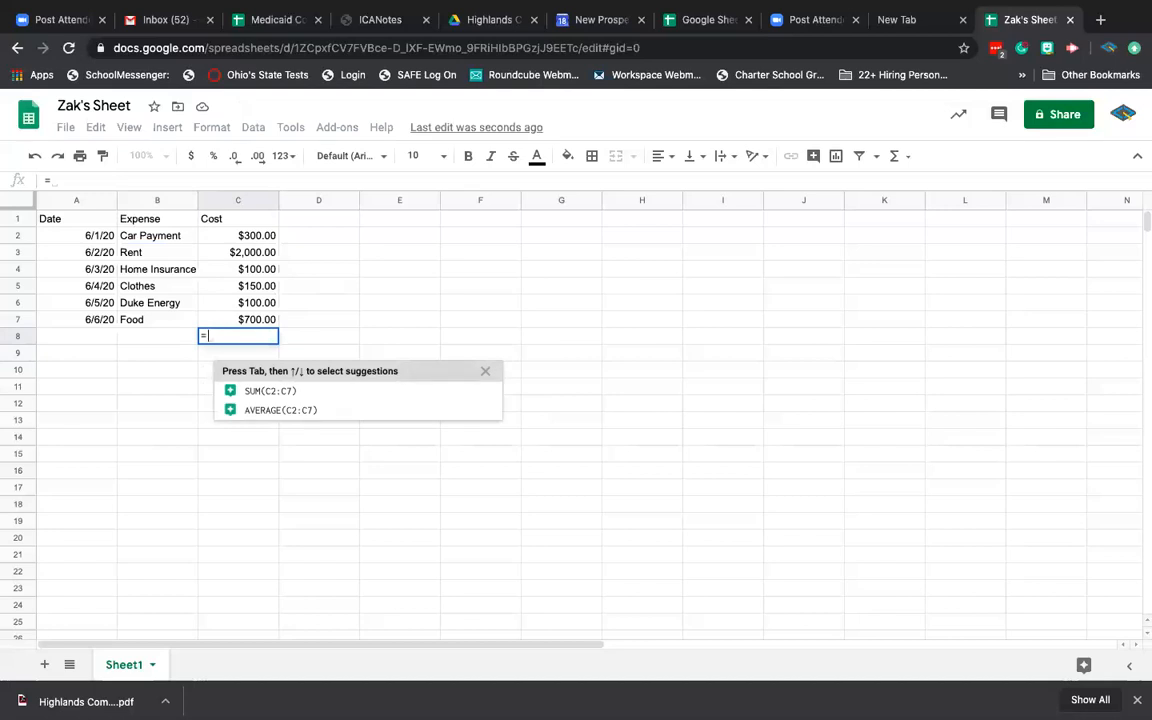
text(sum)
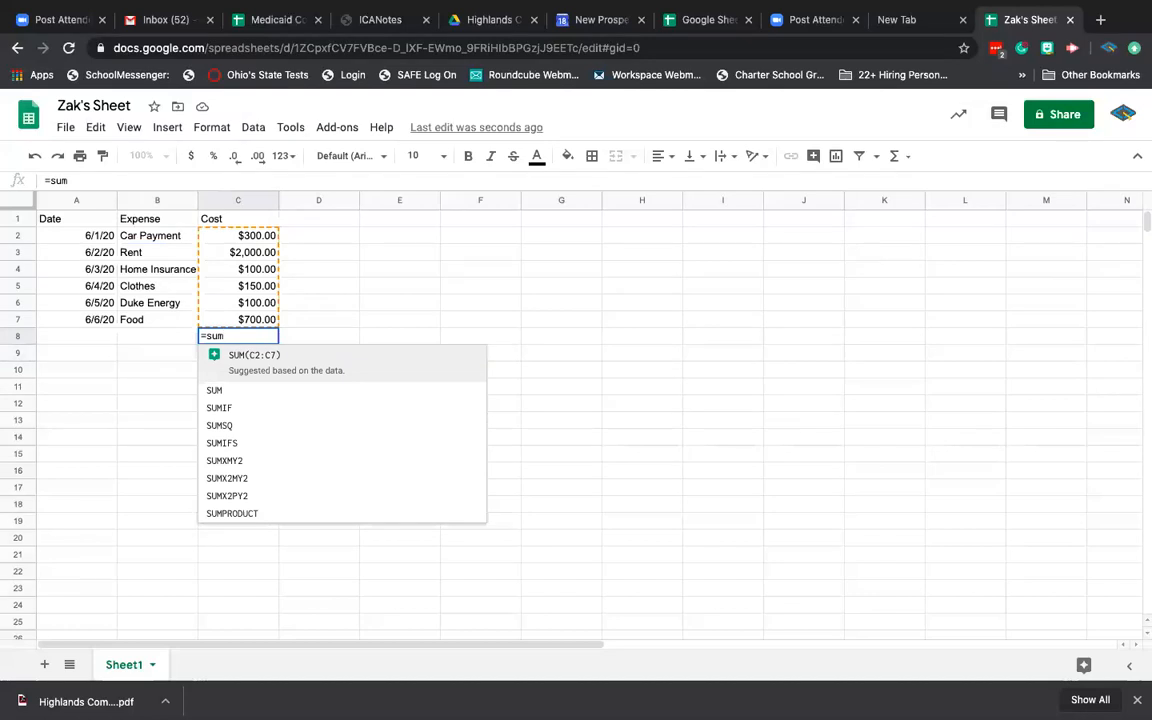
text(()
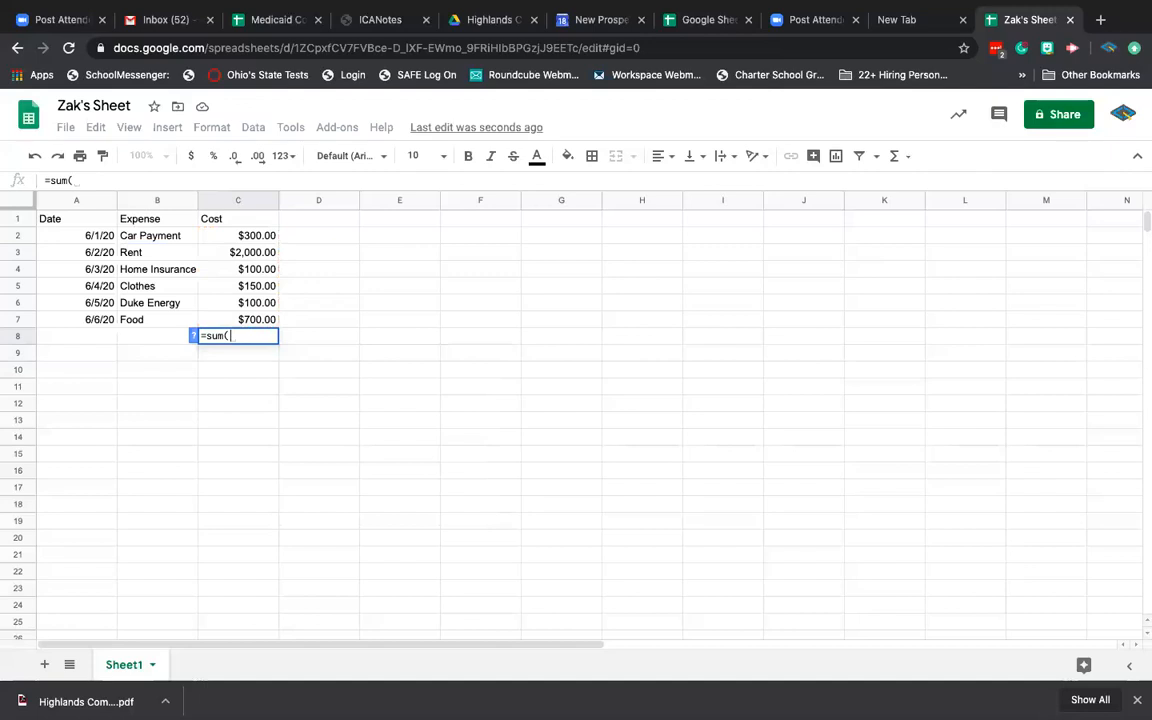
click(249, 236)
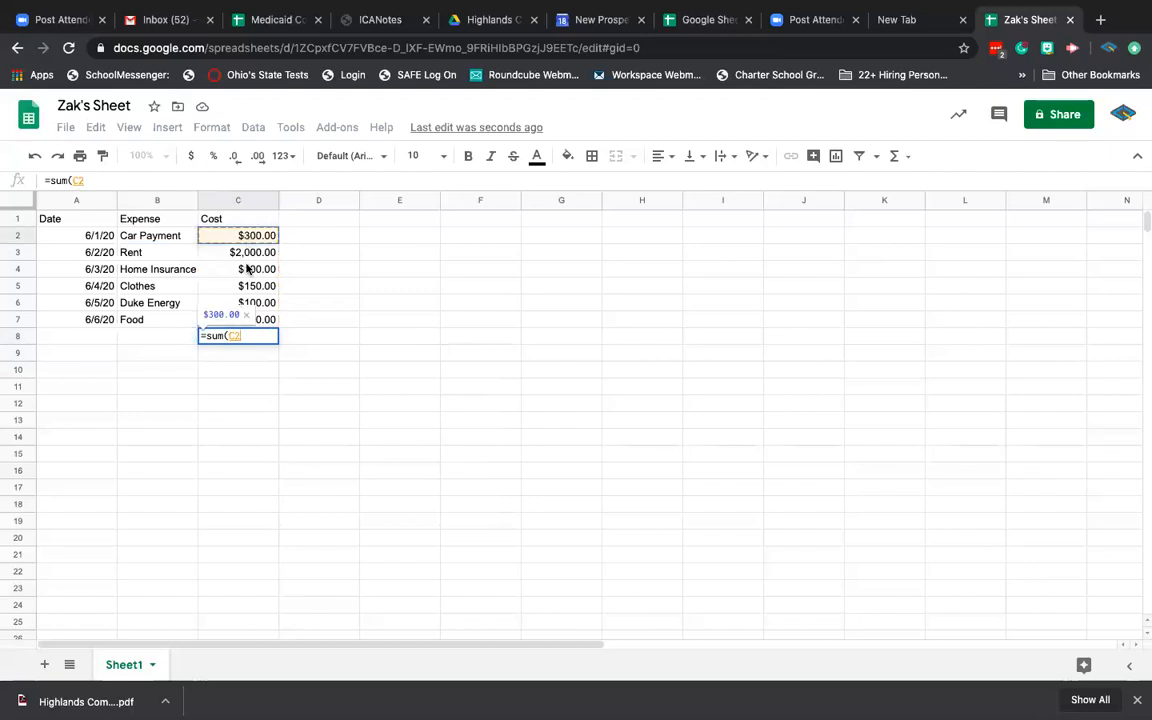
text(,)
click(249, 269)
text(,)
click(265, 302)
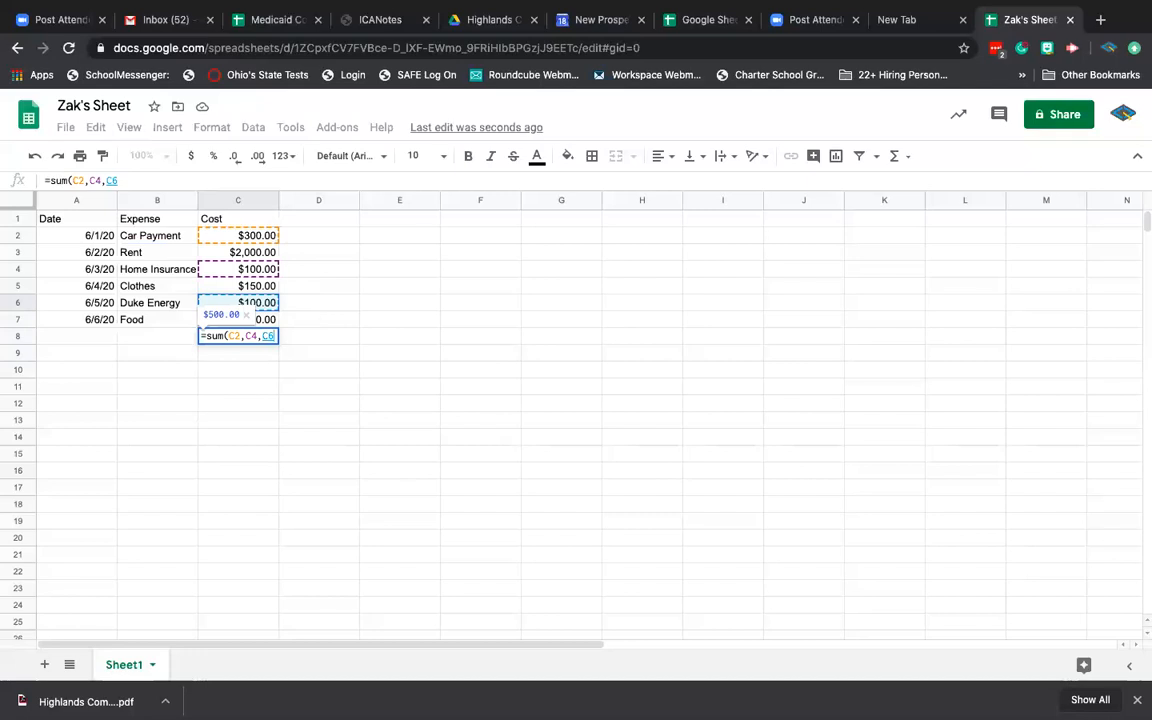
key(Return)
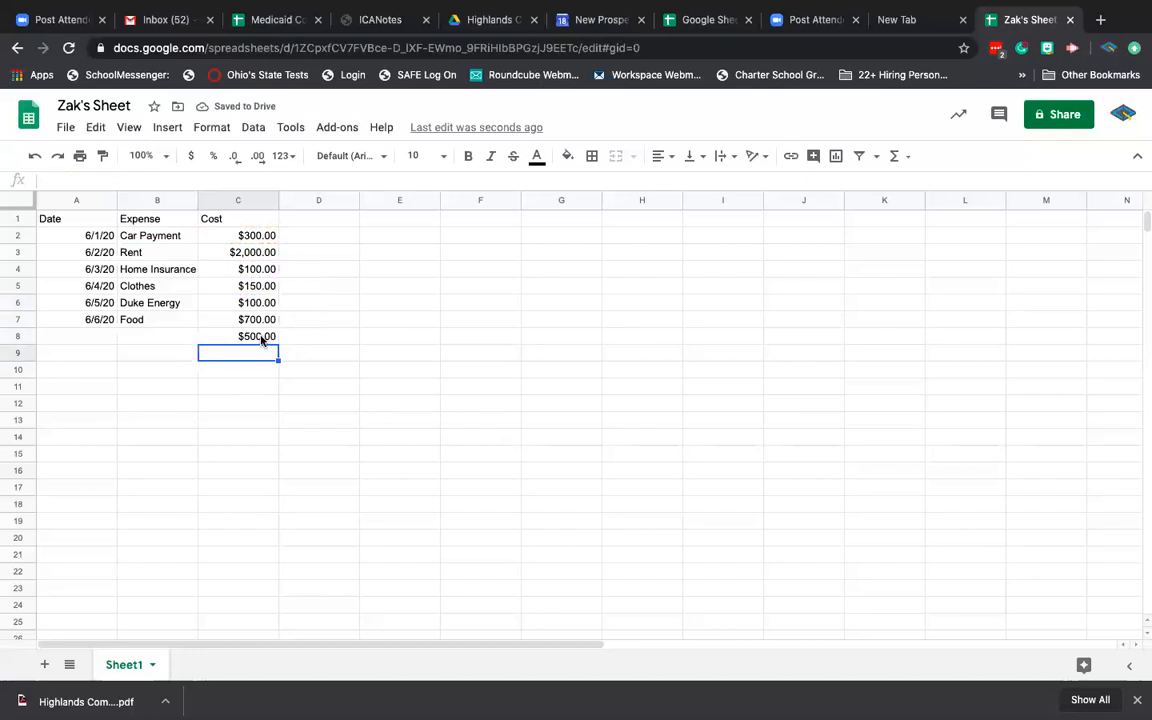
click(262, 339)
key(Delete)
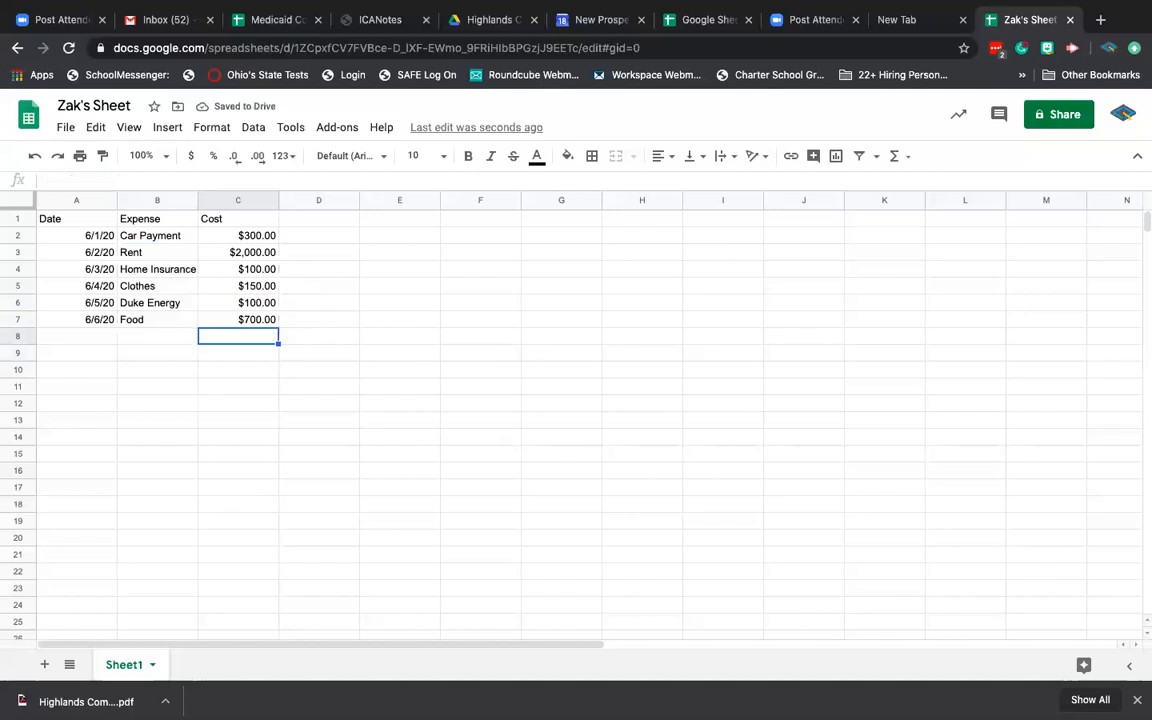
Enter =sum(C2,C4,C7) in cell C8 to add the car payment, home insurance and food costs
text(=)
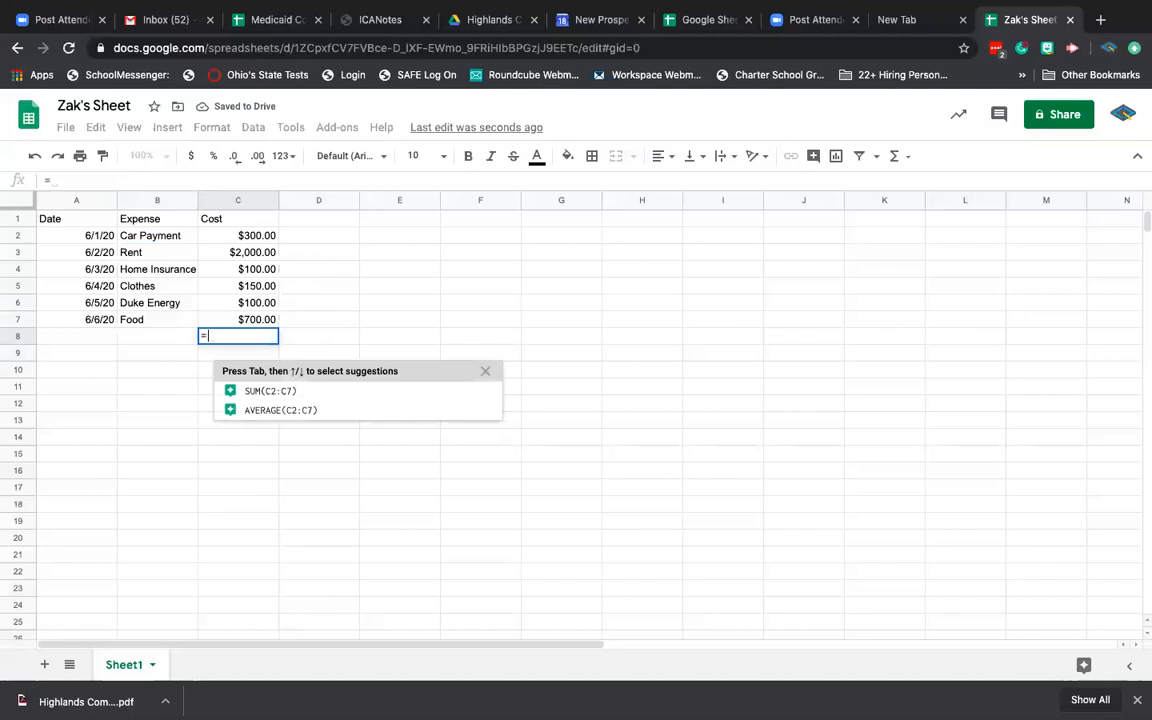
text(sum)
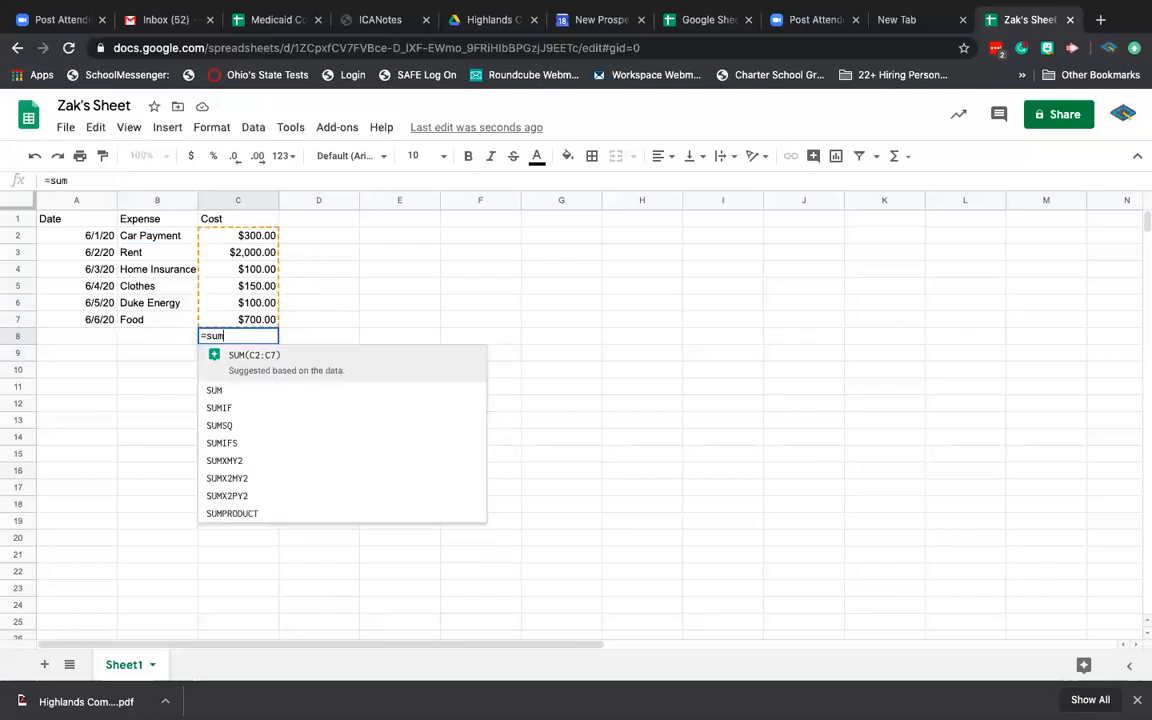
text(()
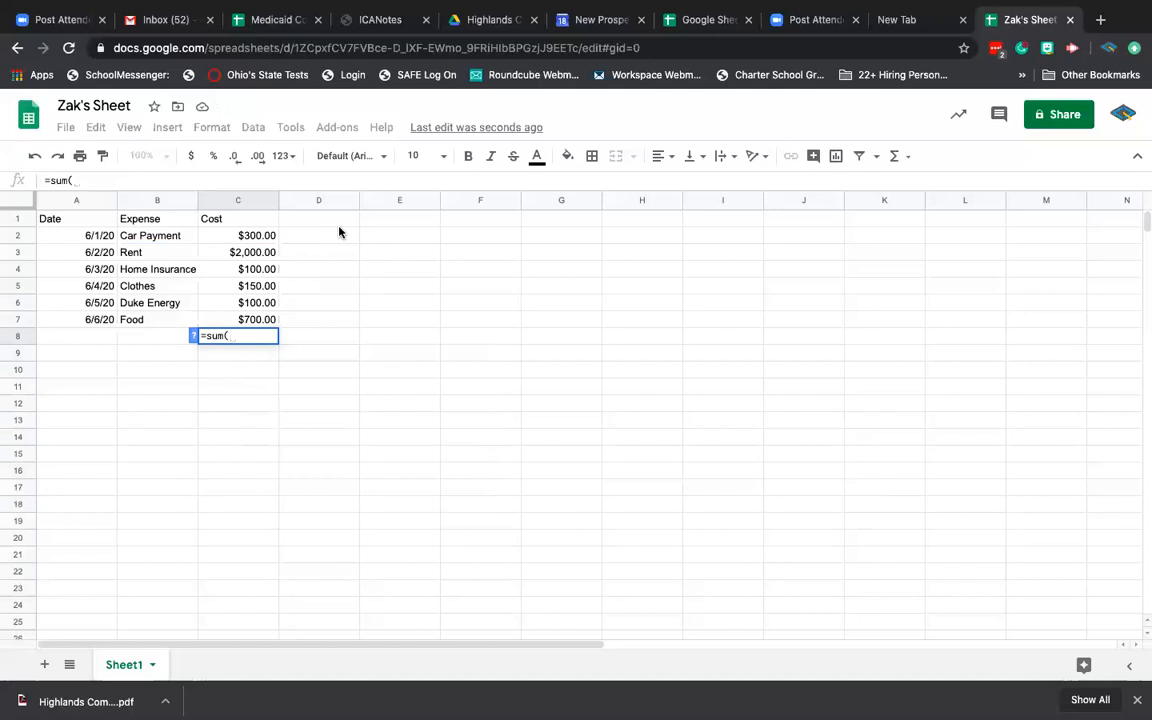
click(239, 236)
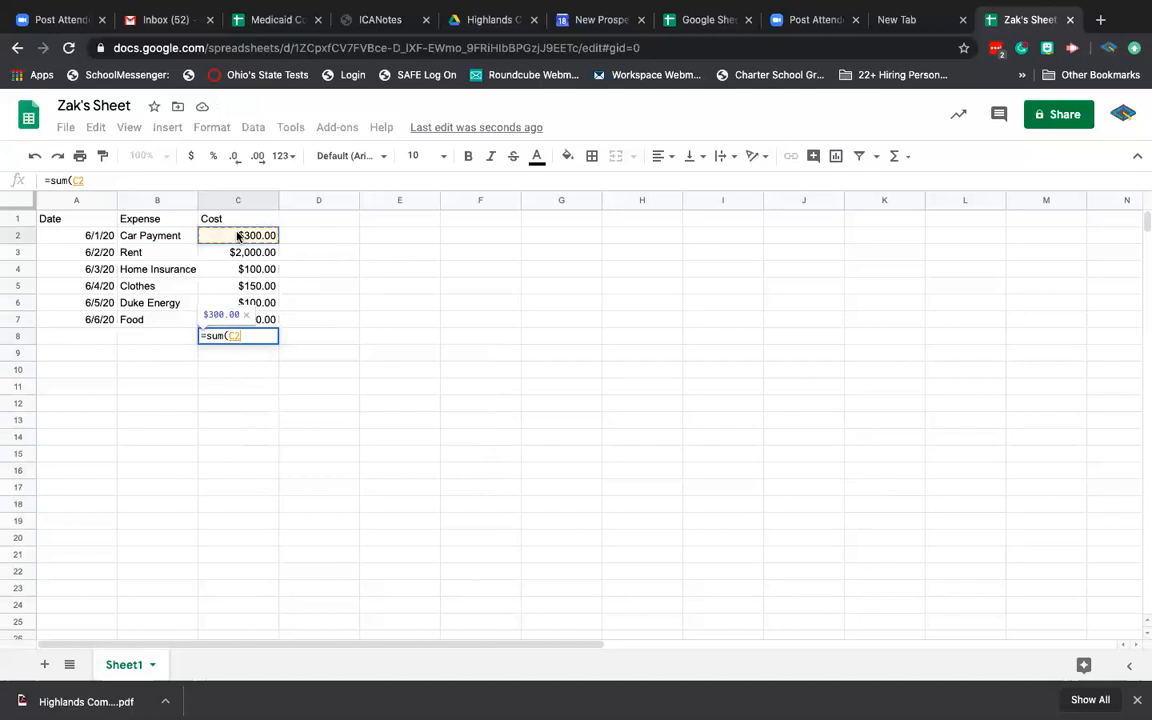
text(,)
click(266, 270)
text(,)
click(255, 321)
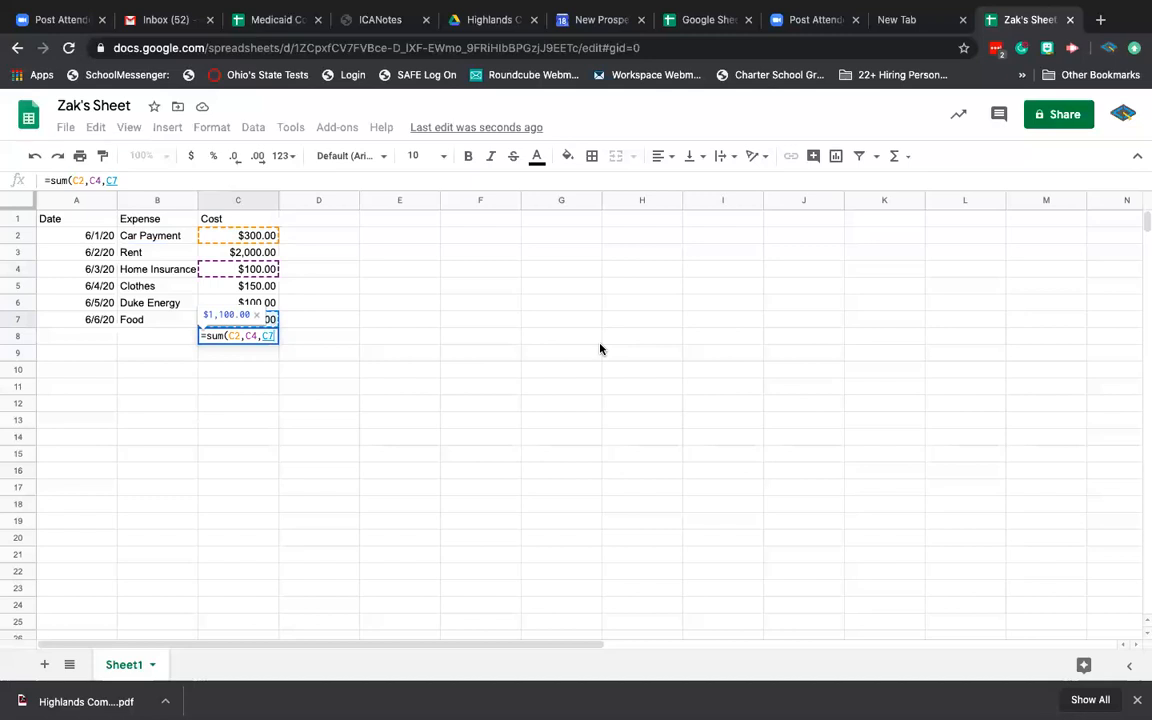
key(Return)
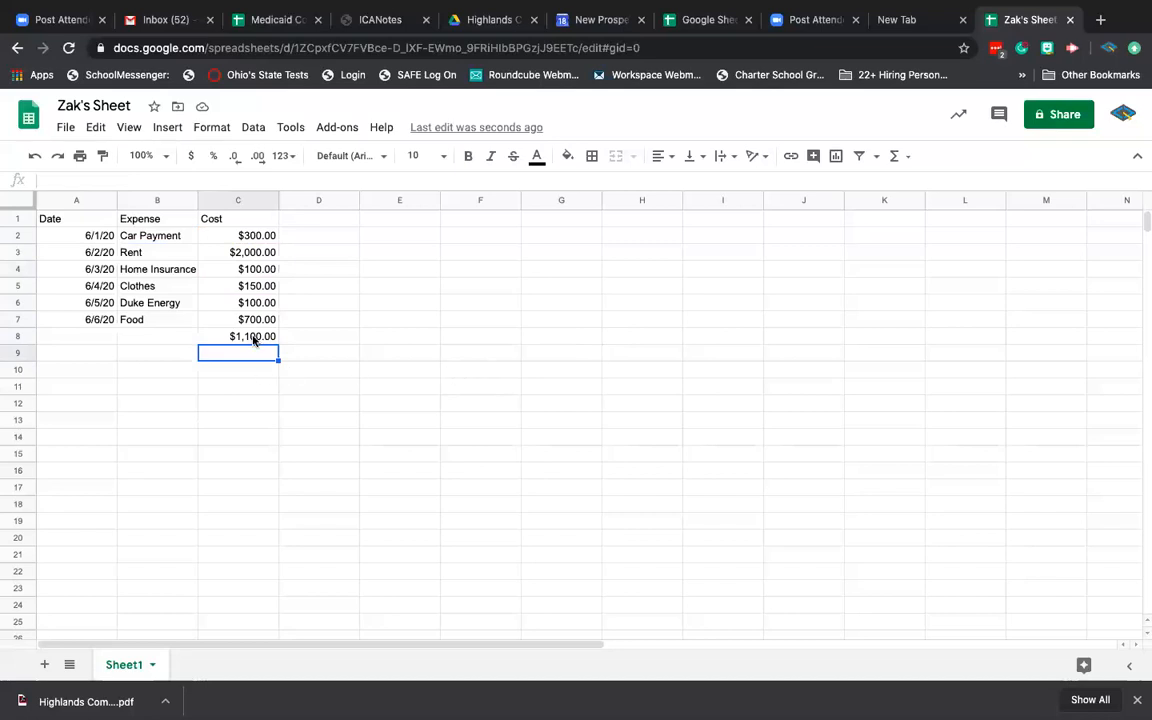
Review the formula in cell C8, and clear the cell
double_click(255, 338)
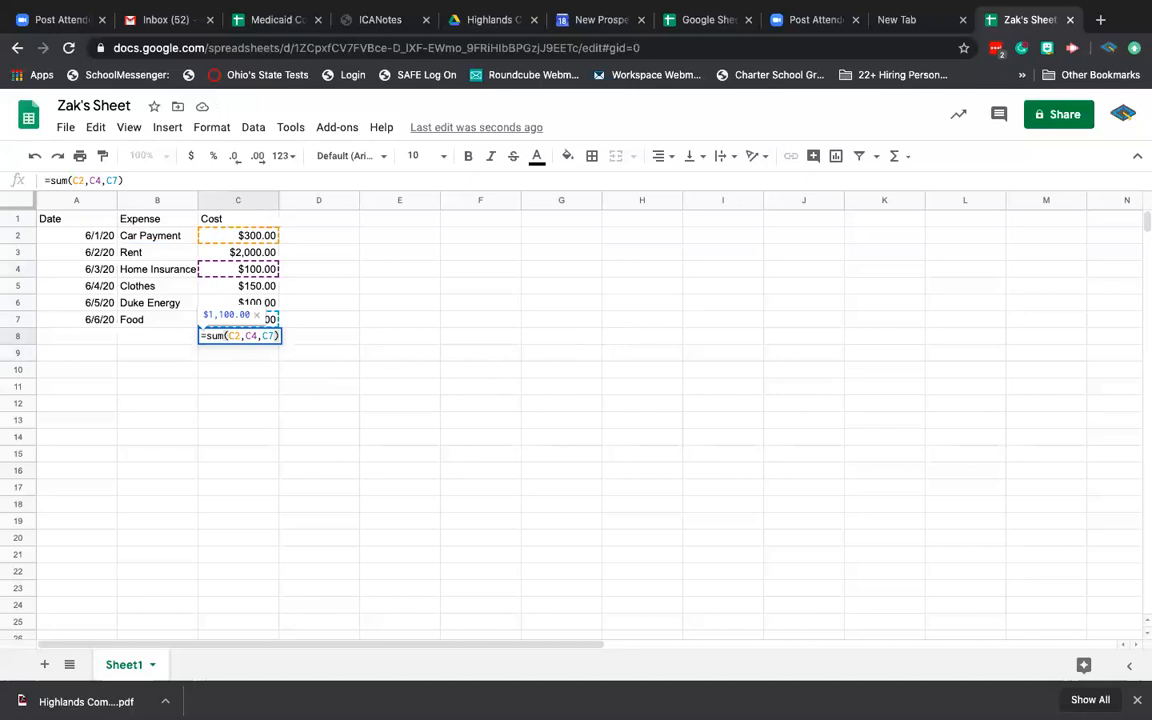
key(Return)
click(231, 337)
key(Delete)
click(471, 360)
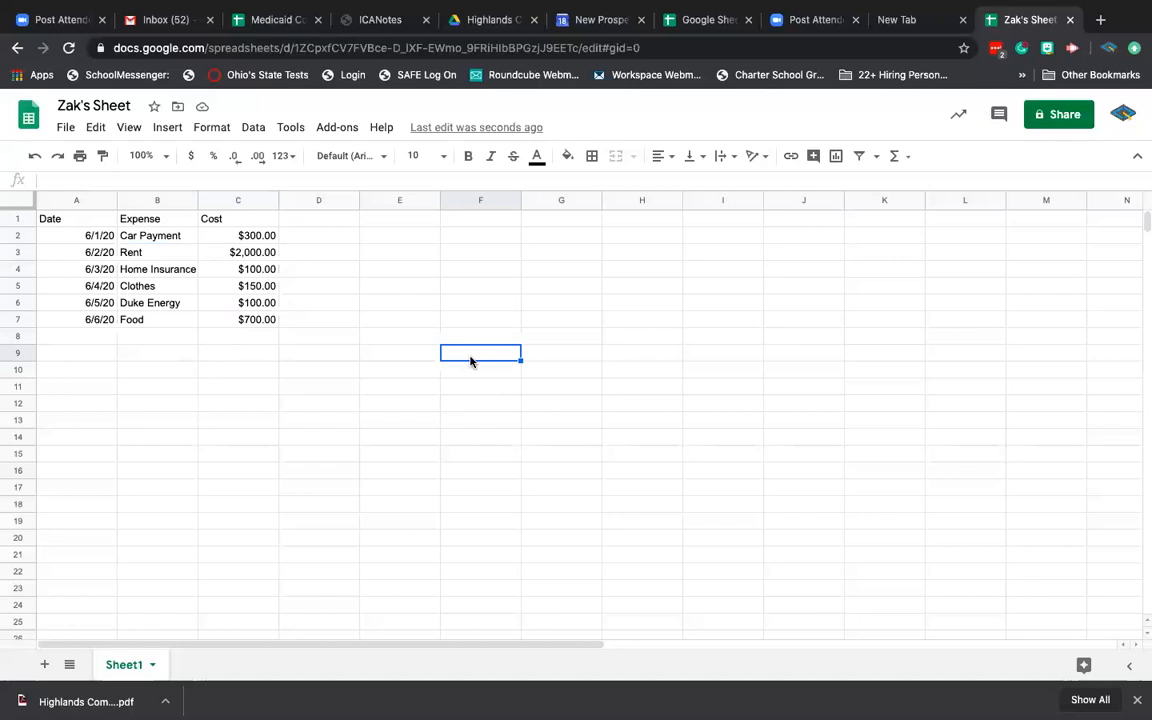
Insert a new column before the Date column and head it Numbers in A1
click(87, 223)
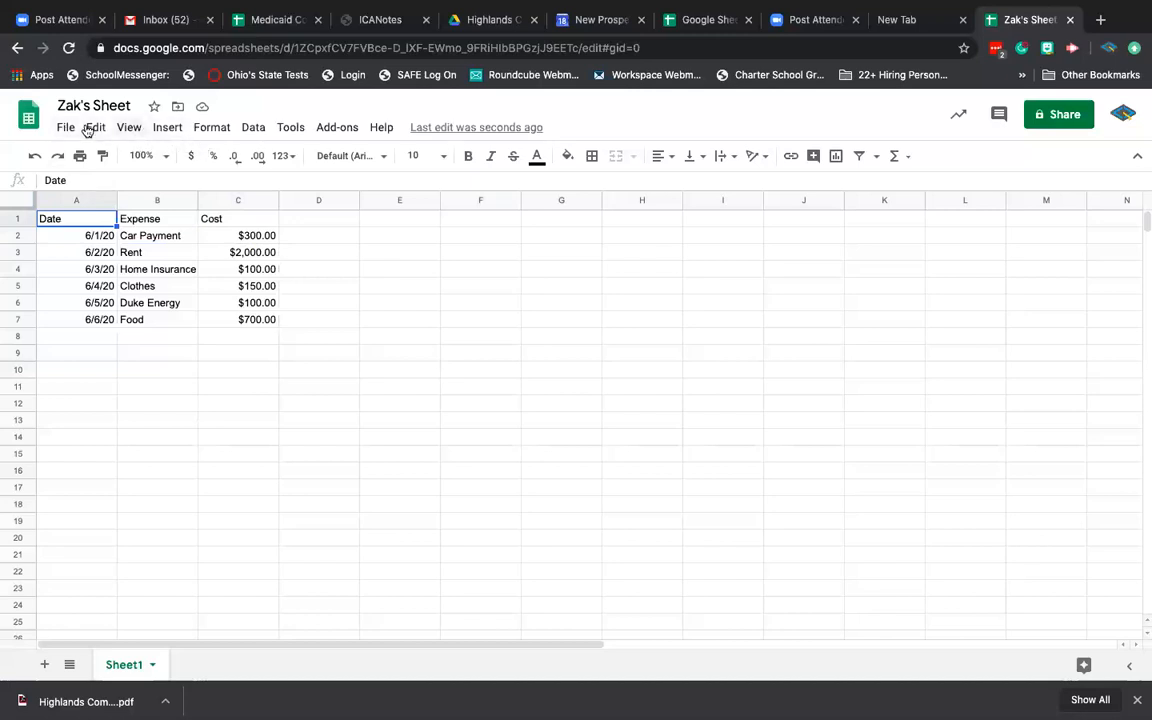
click(170, 128)
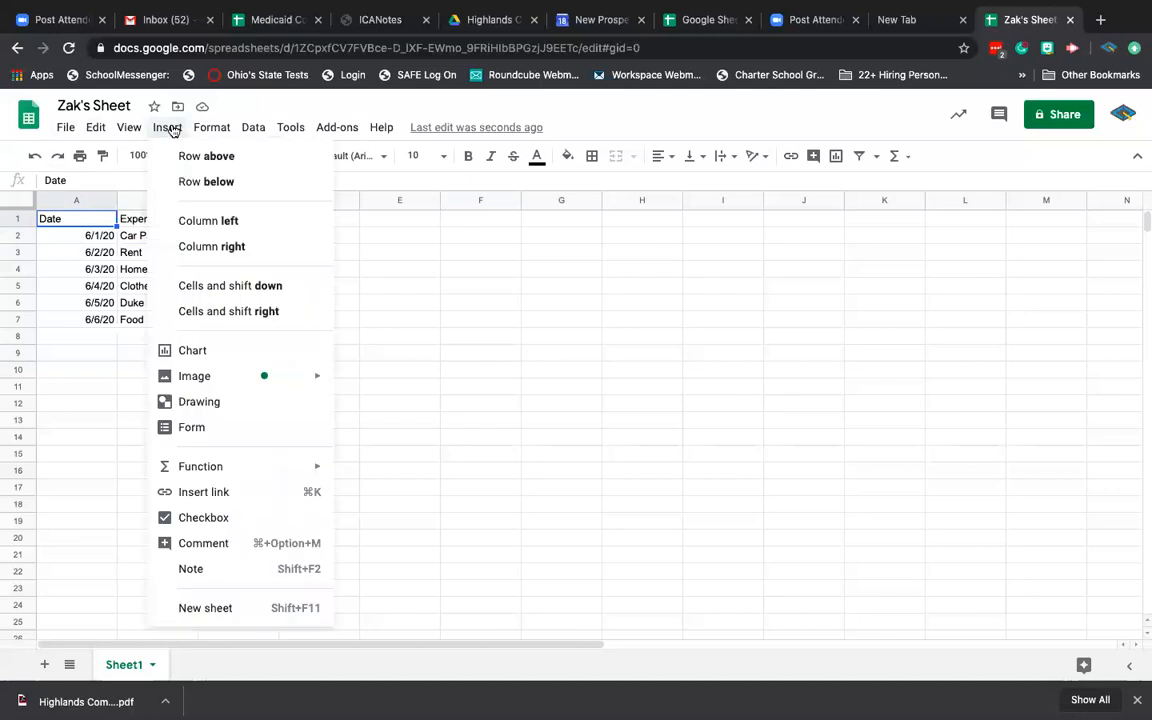
click(188, 221)
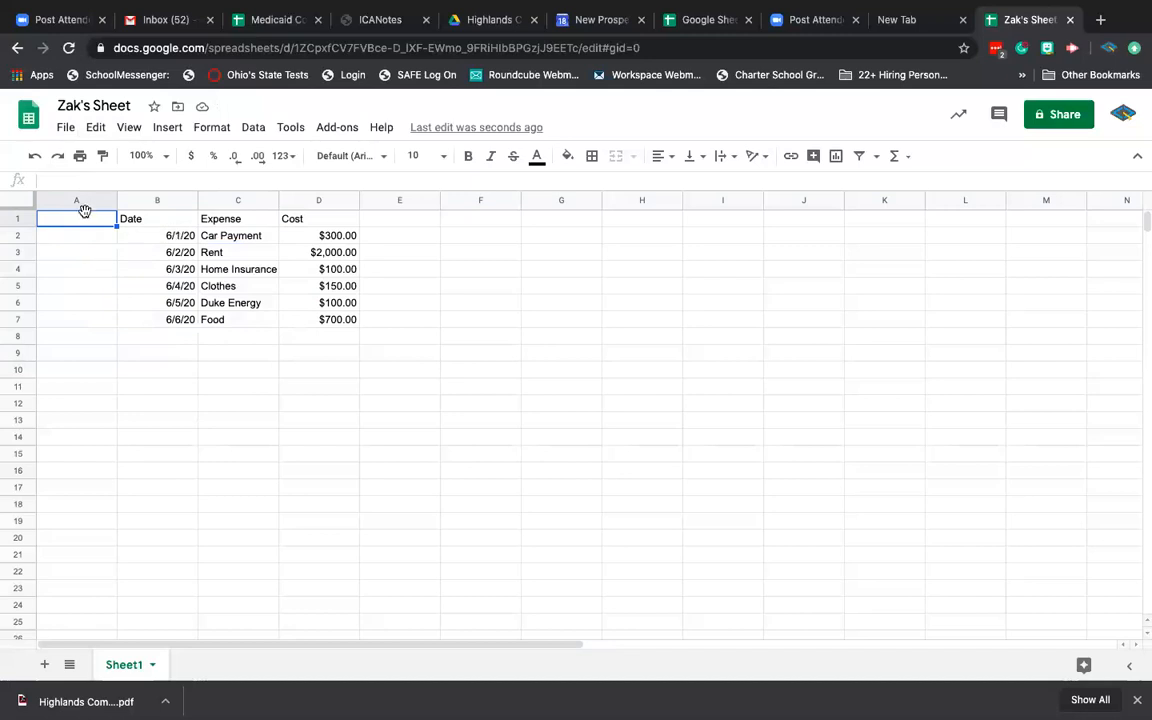
text(Numbers)
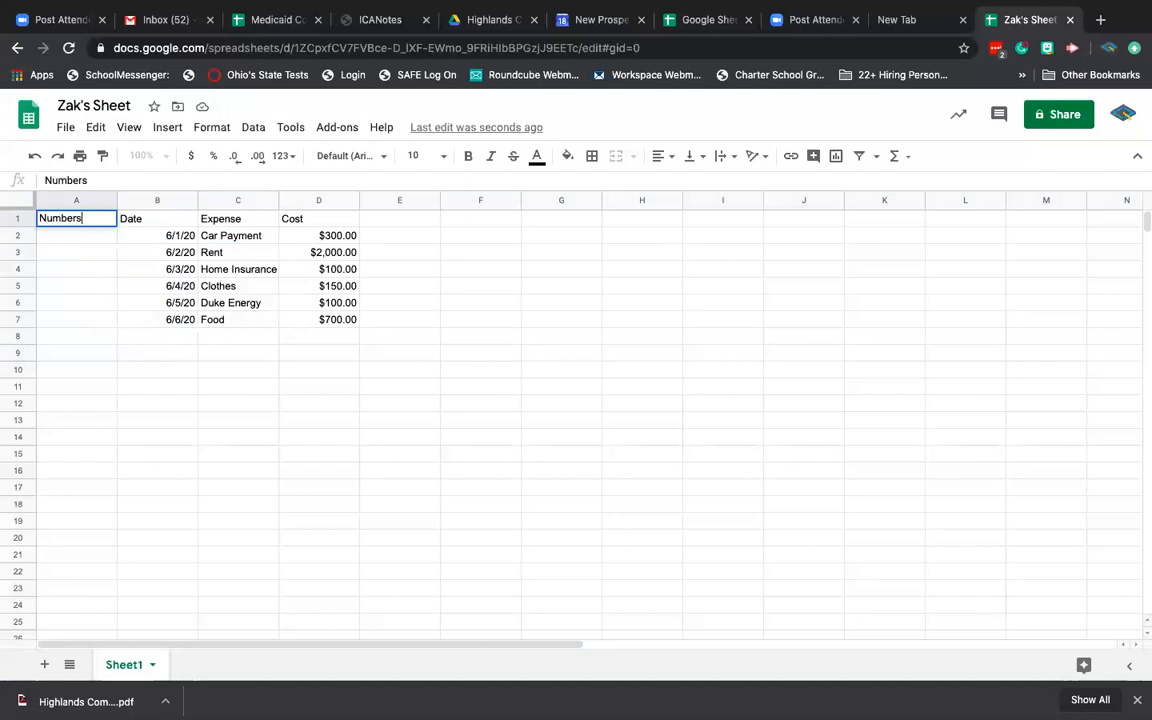
Number the first two expenses 1 and 2 in cells A2 and A3
click(78, 238)
text(1)
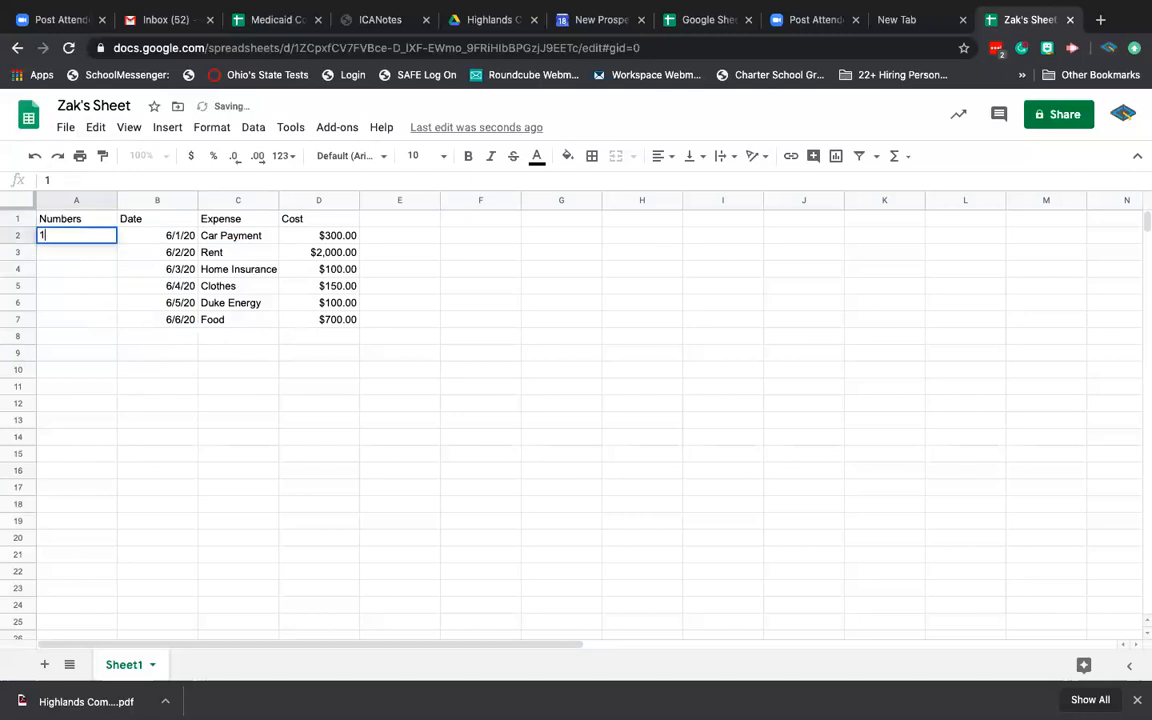
key(Return)
text(2)
key(Return)
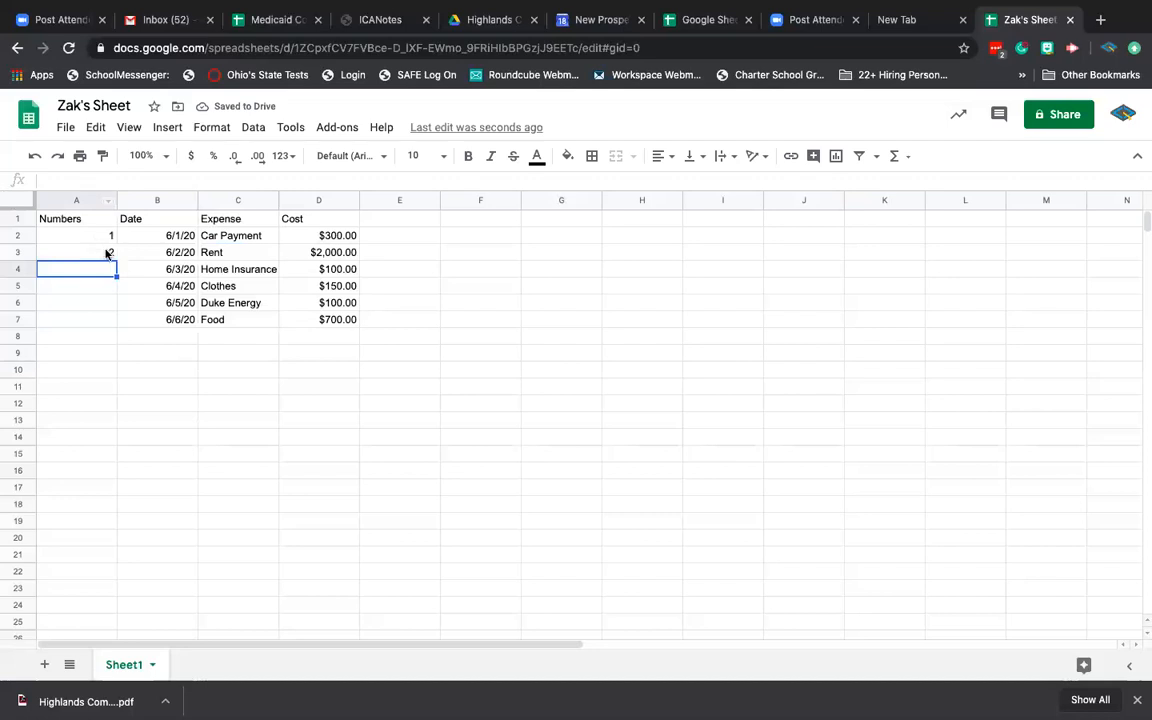
Extend the number series from cells A2:A3 down through A7 beside the remaining expenses
drag(86, 238, 87, 257)
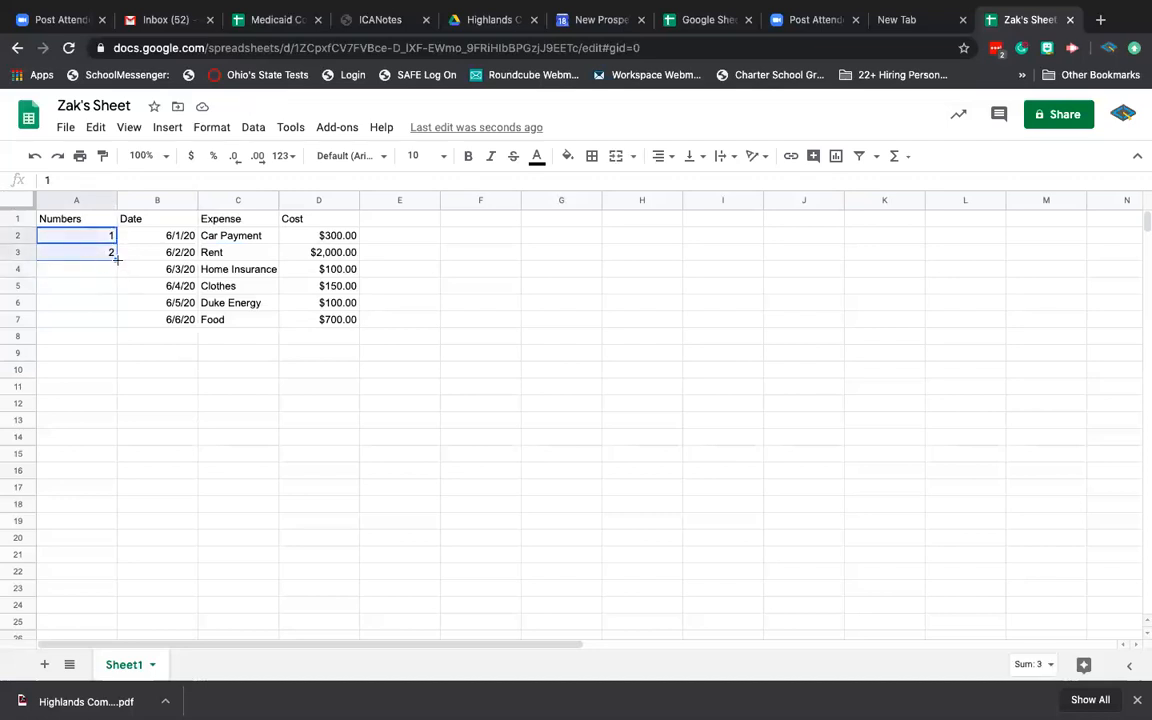
drag(113, 257, 115, 322)
click(149, 352)
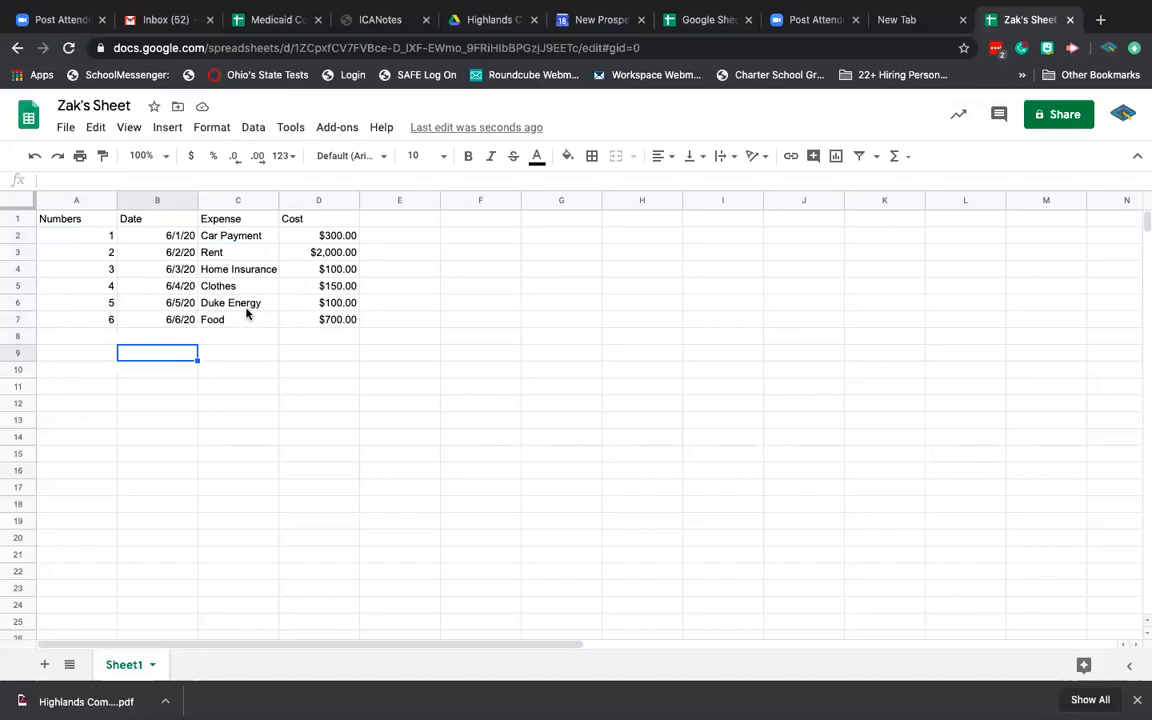
click(158, 222)
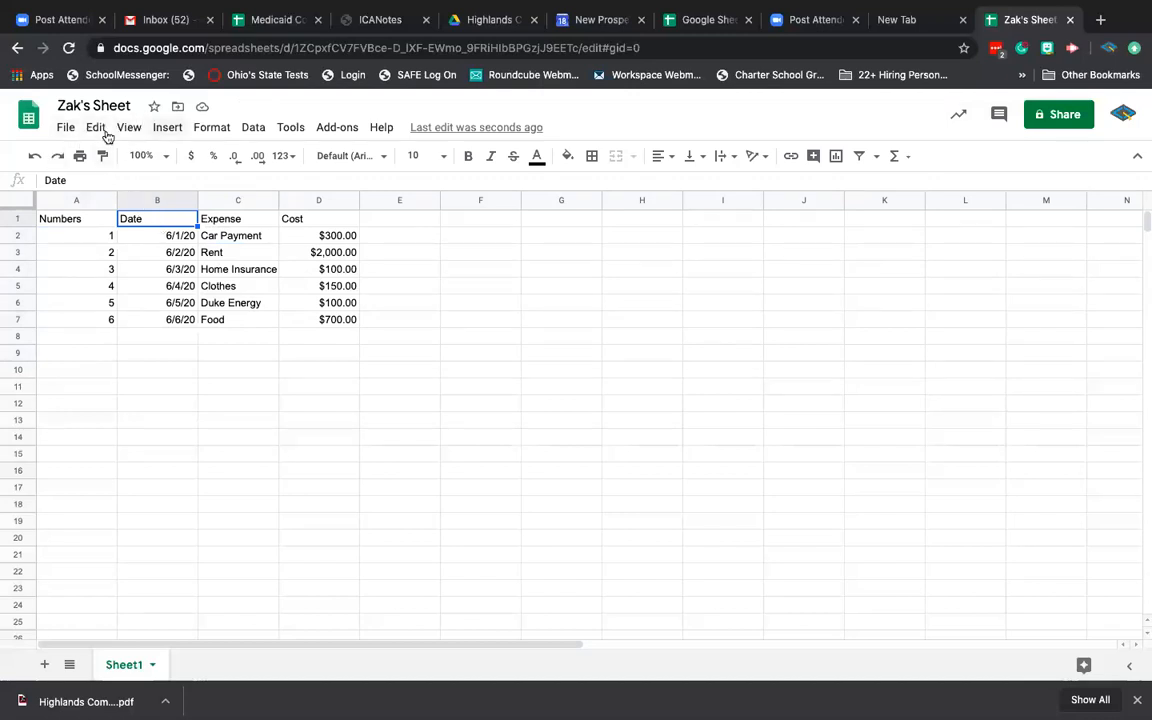
click(177, 130)
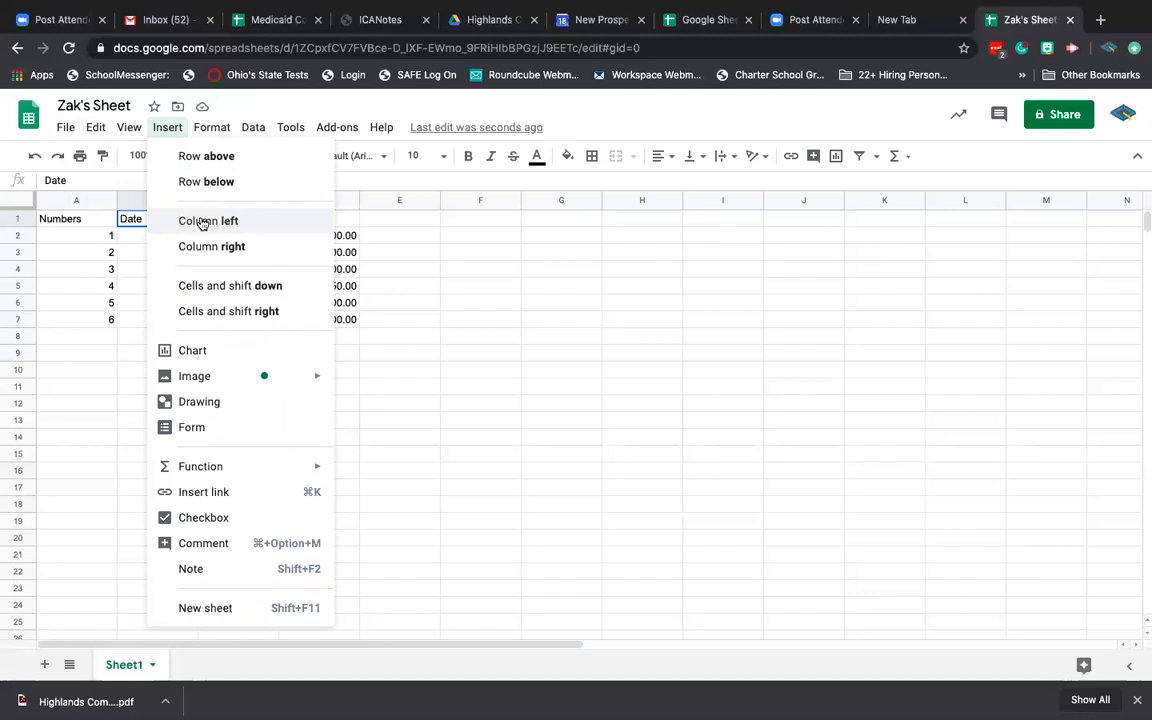
click(96, 286)
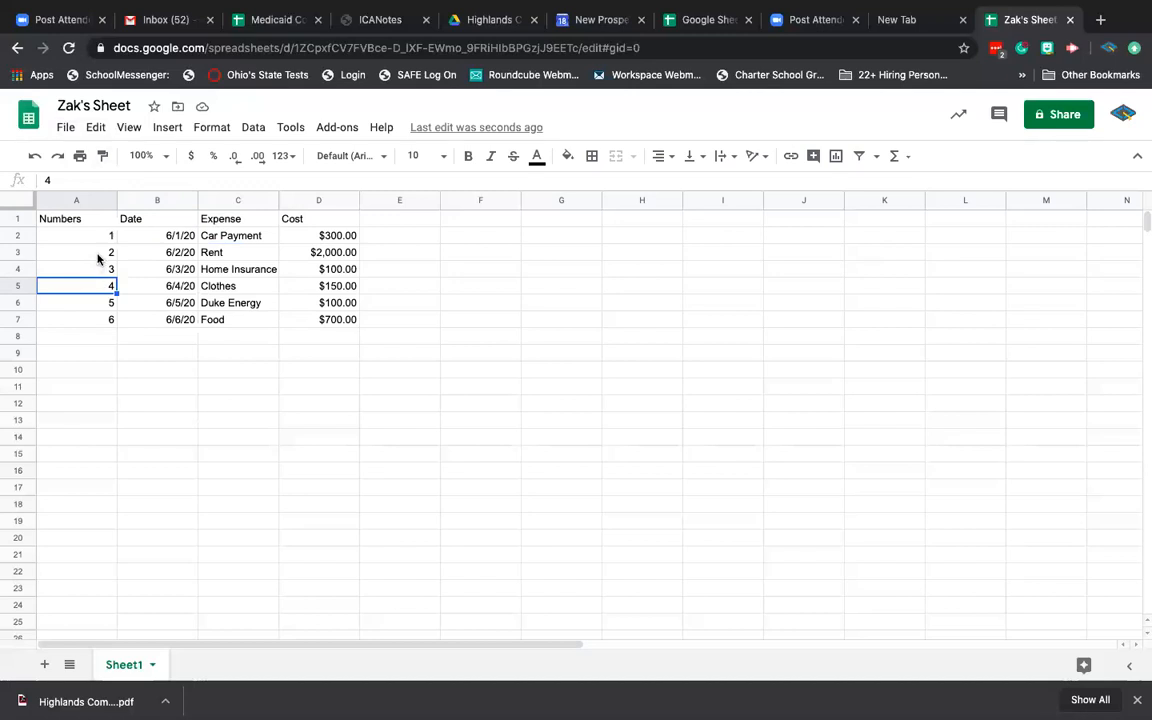
Insert a new row below the Rent row and enter 3 in its Numbers cell, A4
click(98, 255)
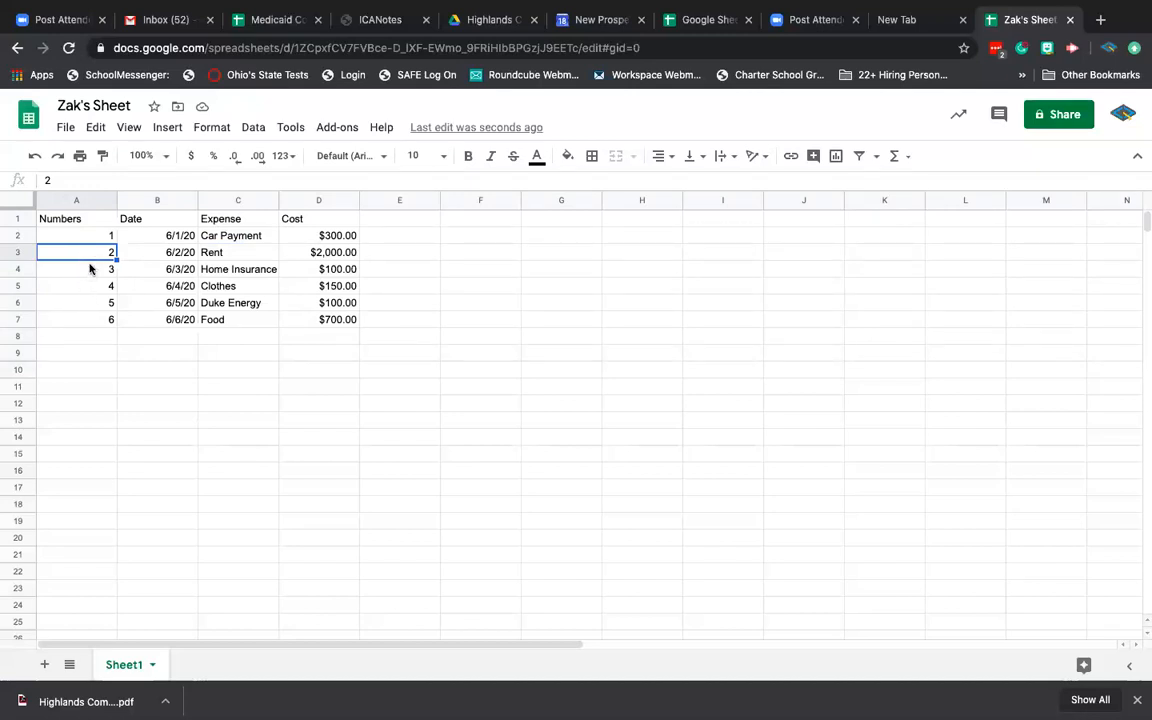
click(170, 128)
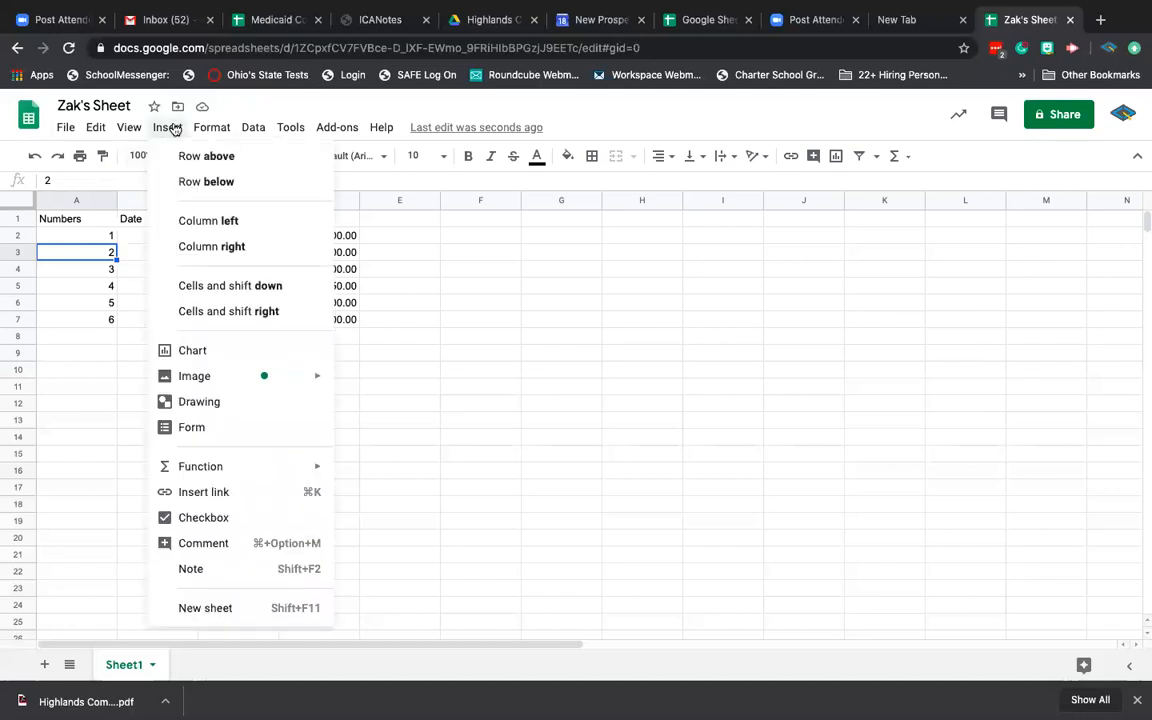
click(185, 181)
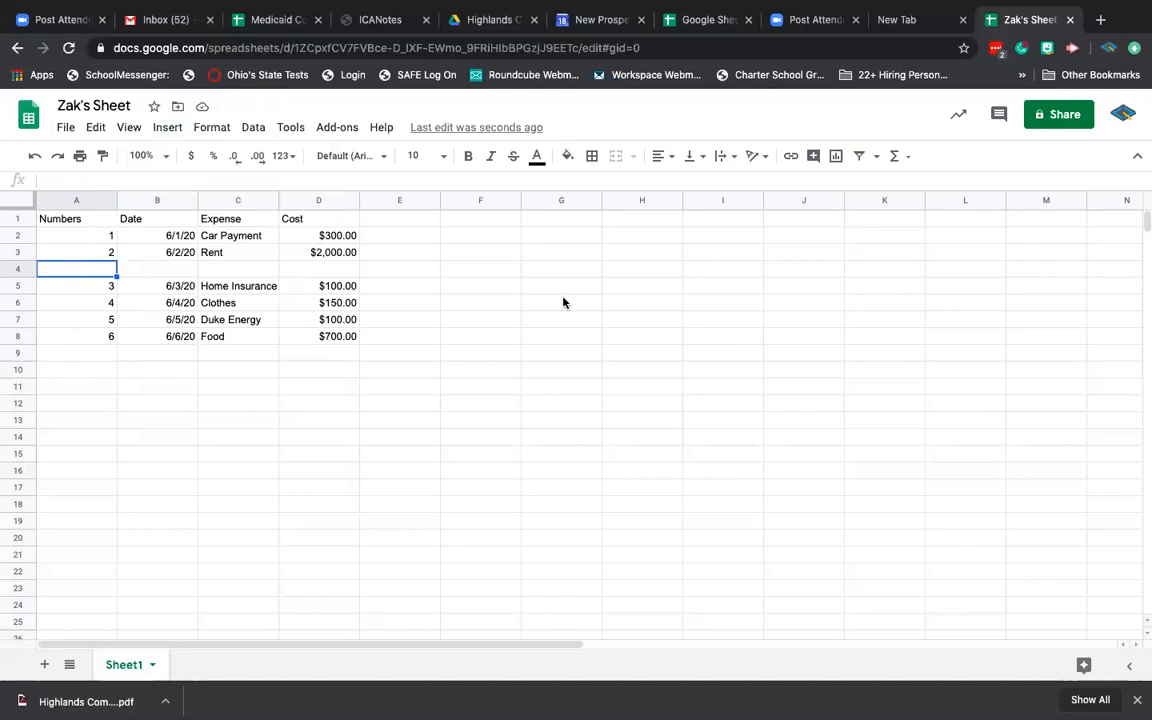
text(3)
key(Return)
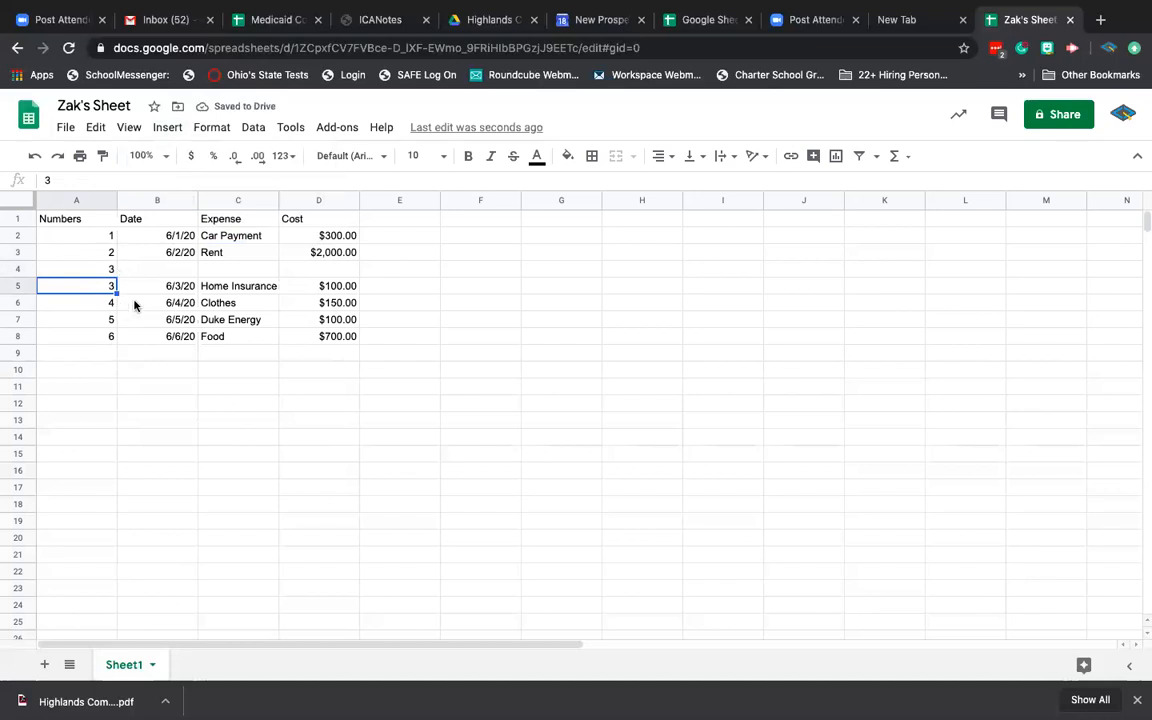
Renumber the expenses below the new row by extending the series in A2:A4 down through A8
click(86, 237)
drag(86, 238, 128, 273)
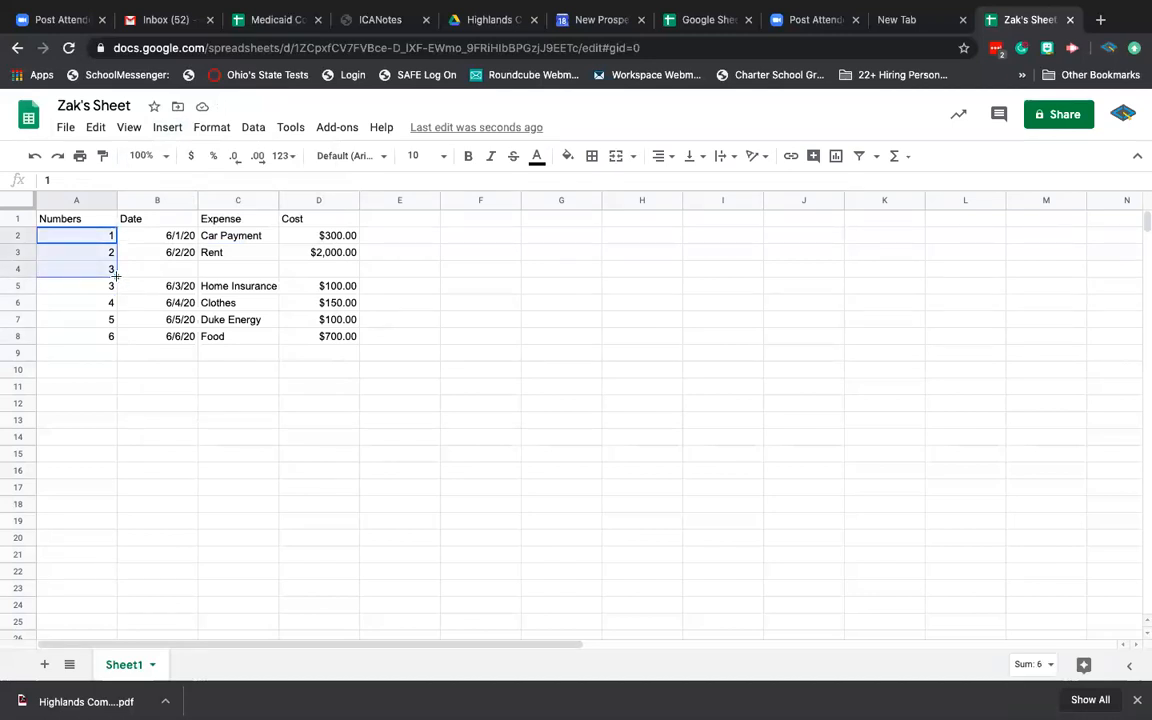
drag(116, 276, 119, 345)
click(128, 391)
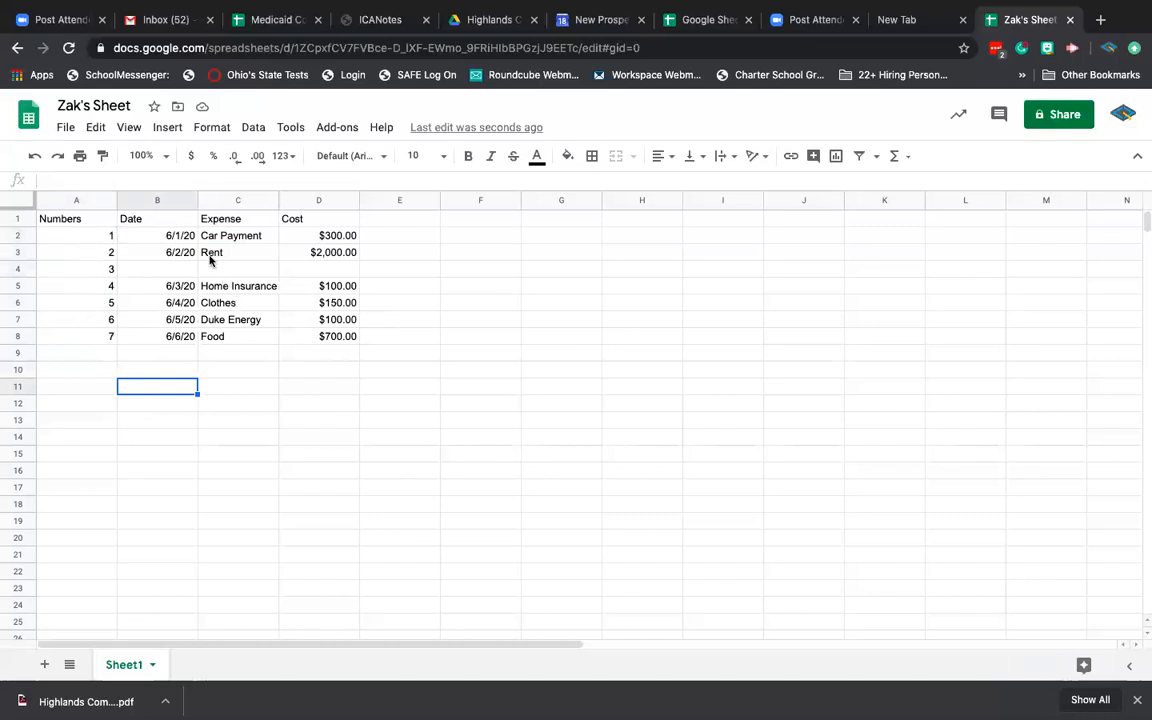
Enter the date 6/3/20 in cell B4 and extend the date series from B2:B4 down through B8
click(168, 268)
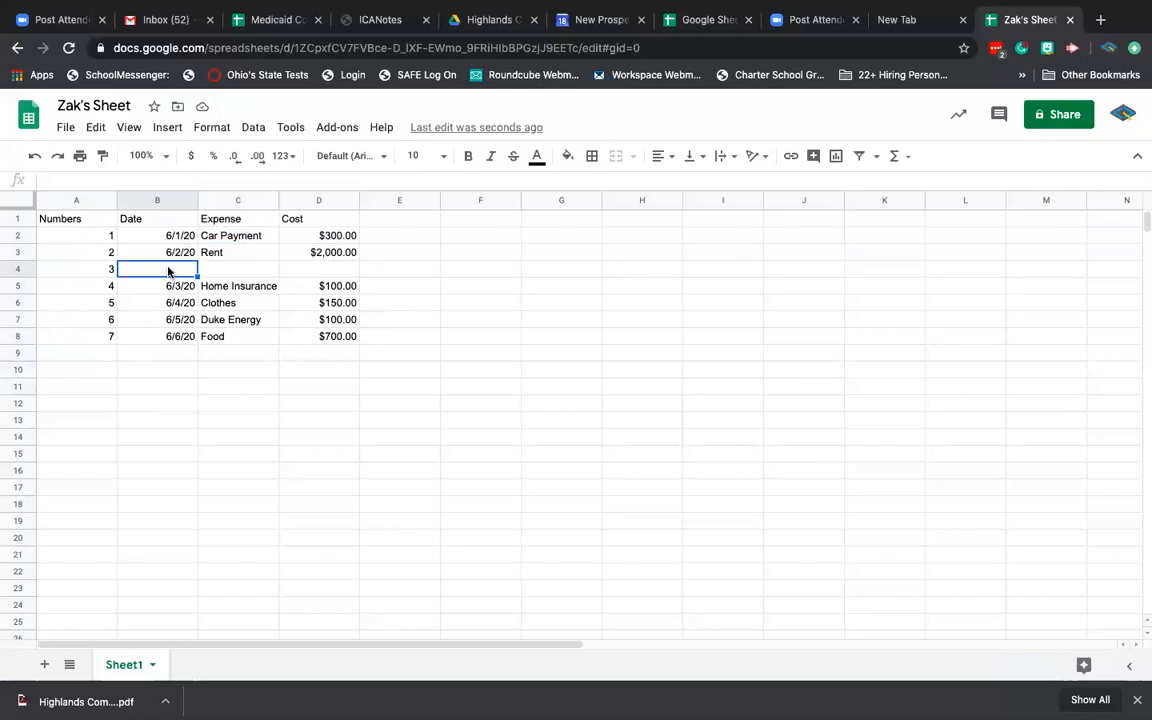
text(6/3/20)
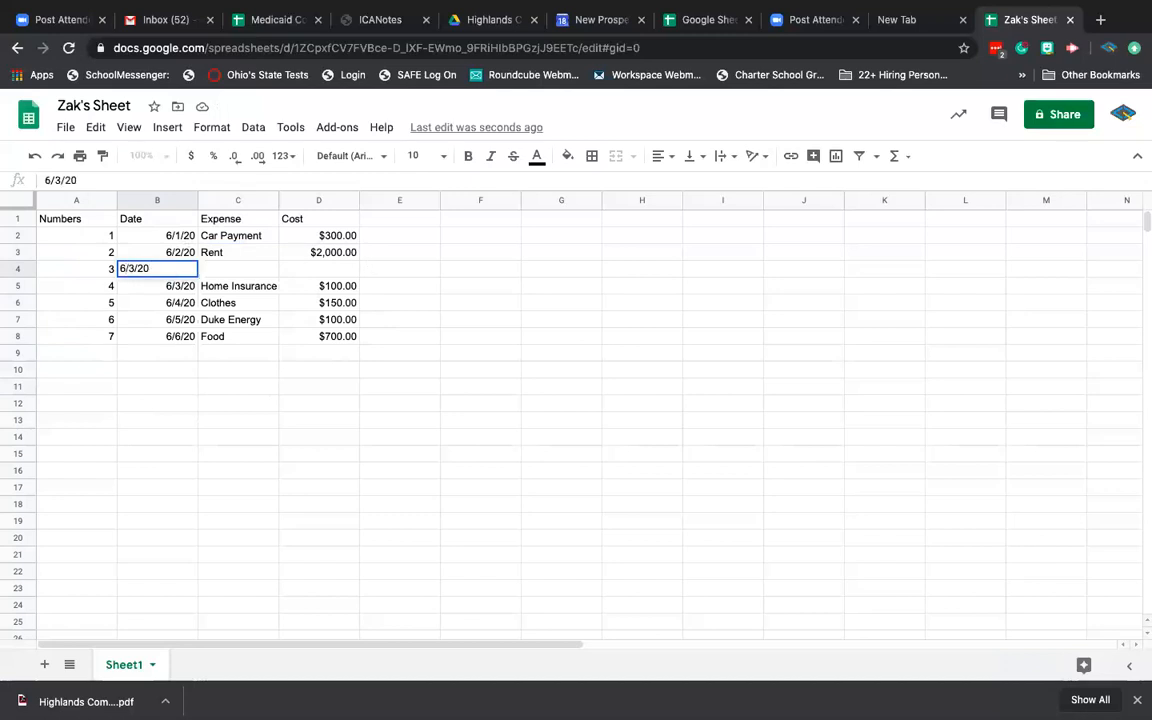
click(316, 388)
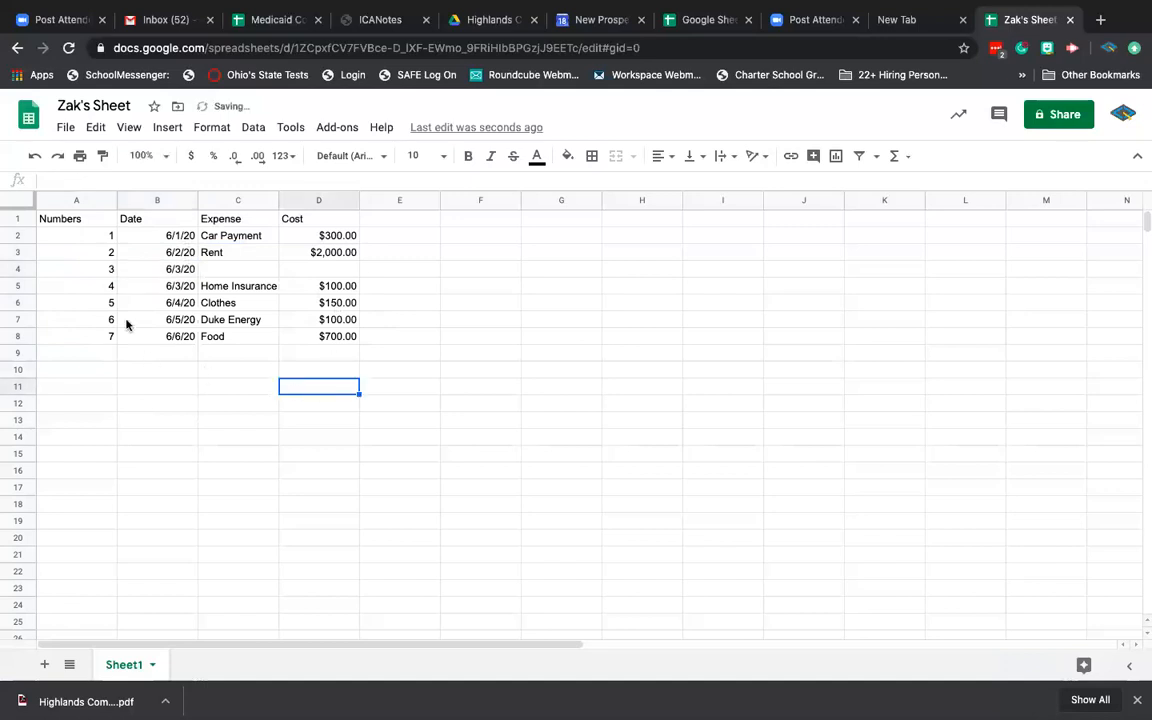
drag(146, 235, 152, 273)
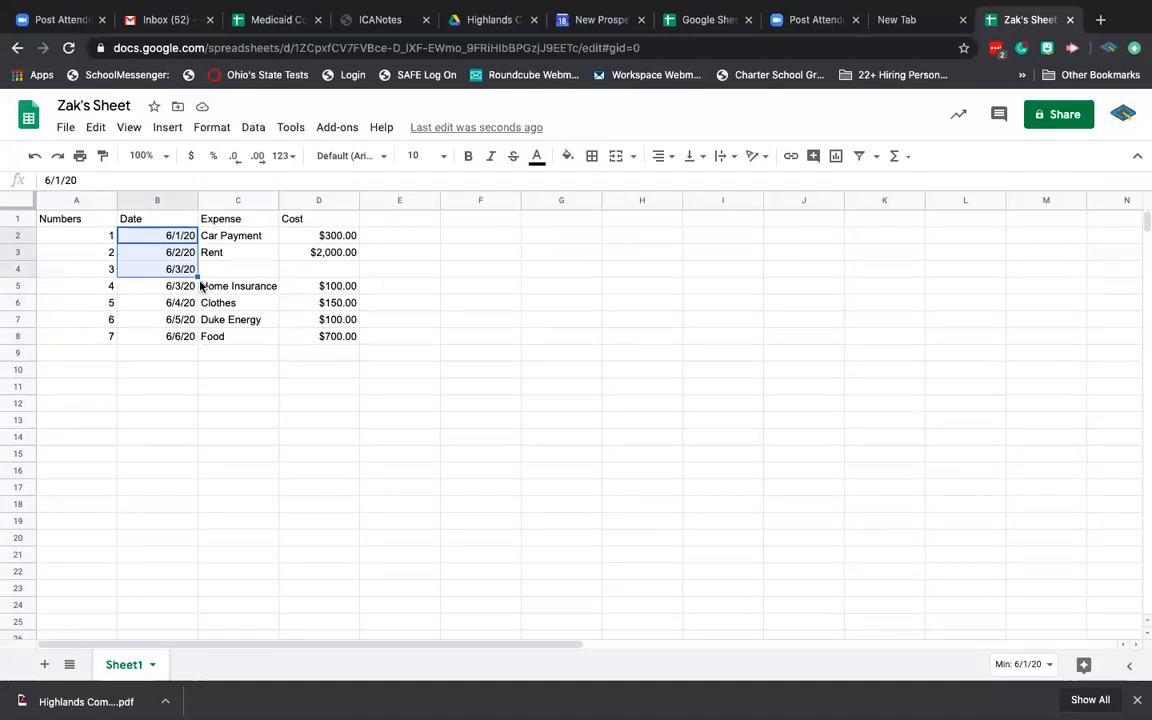
drag(198, 277, 188, 340)
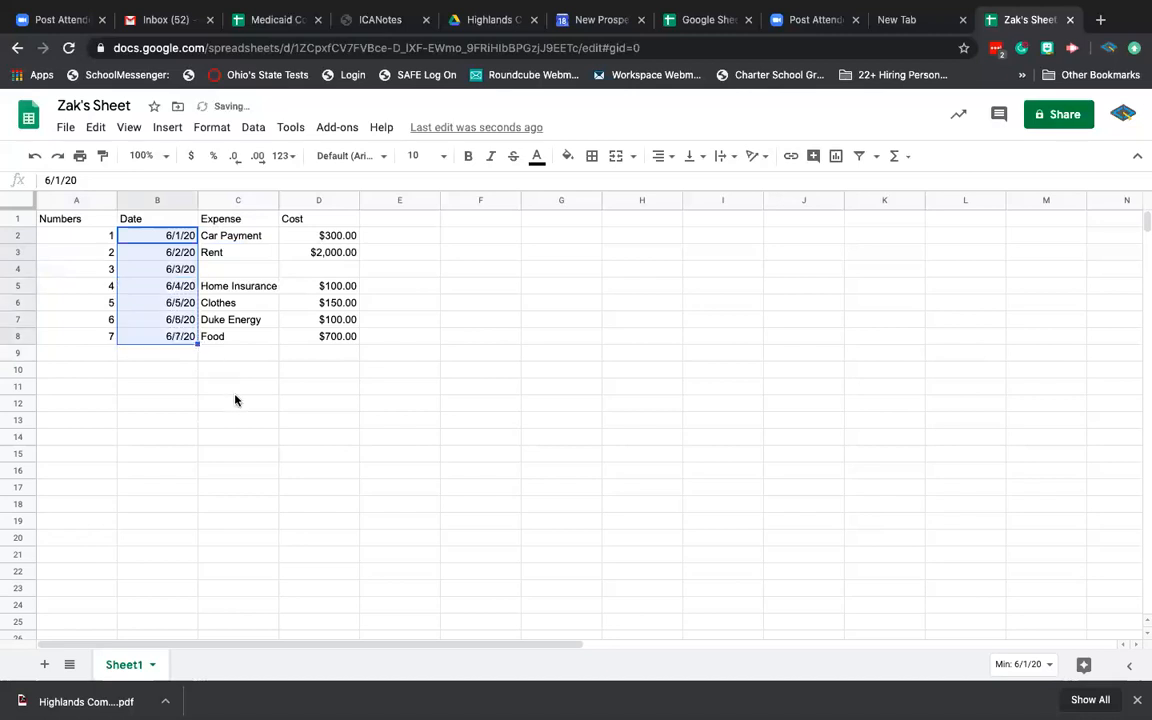
click(245, 403)
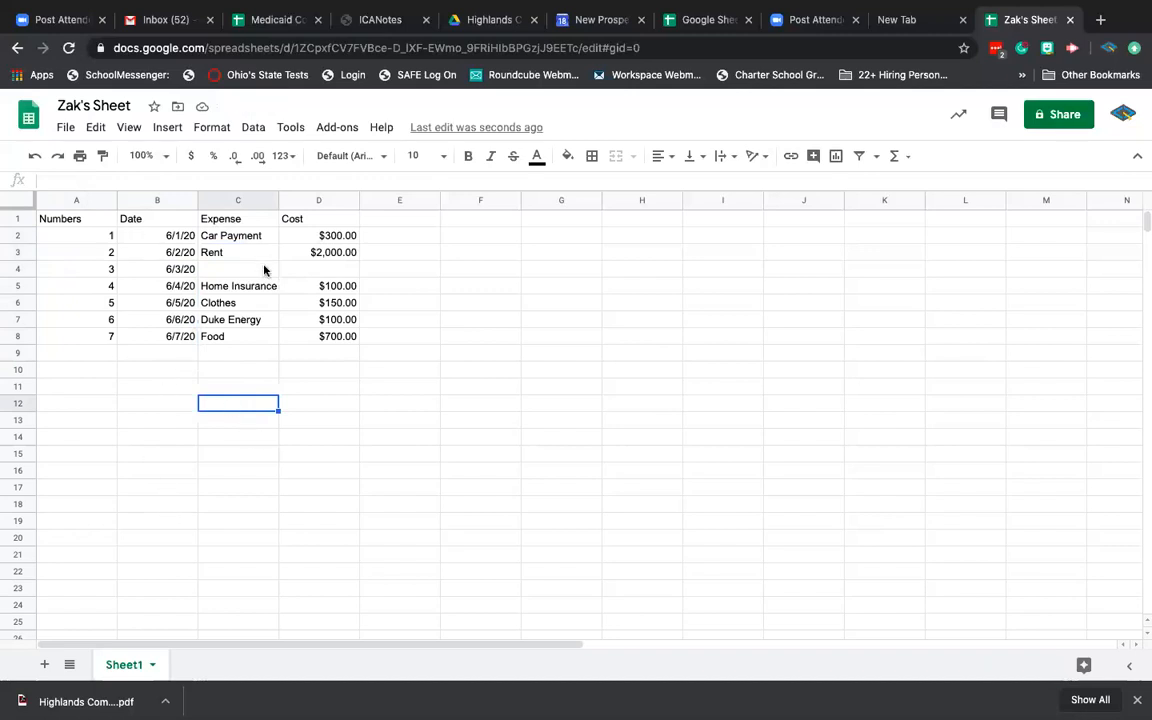
Enter the expense Remodel in cell C4 with a cost of 400 in D4
click(212, 270)
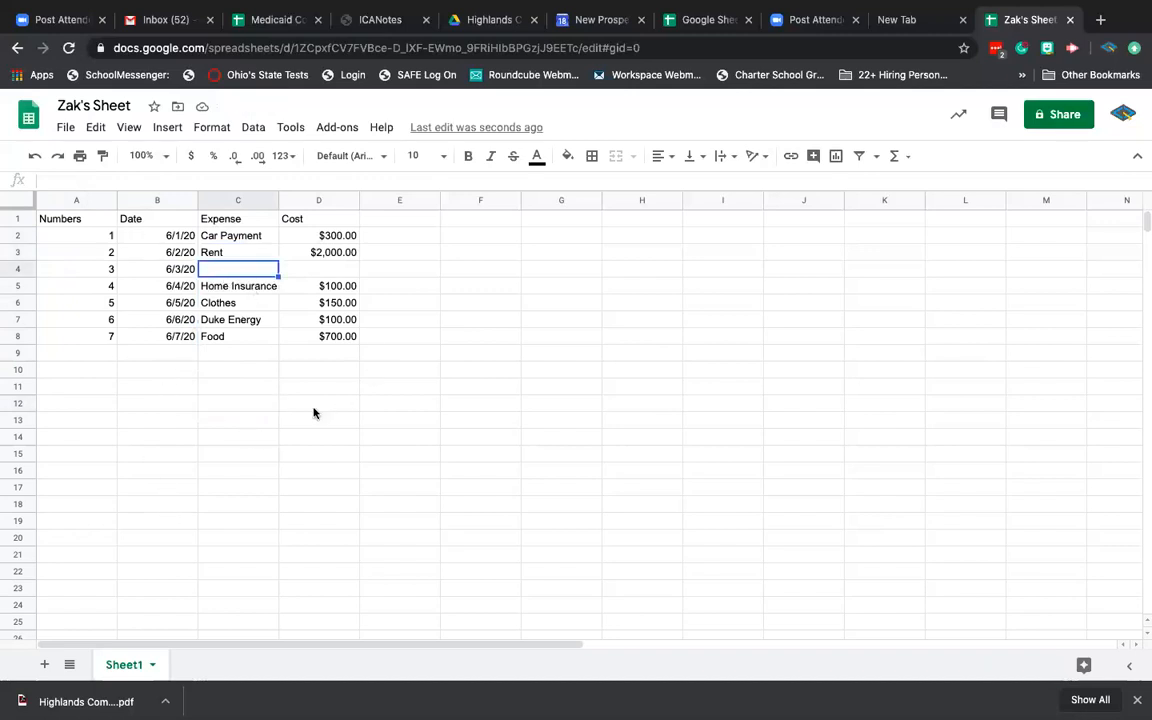
text(Remo)
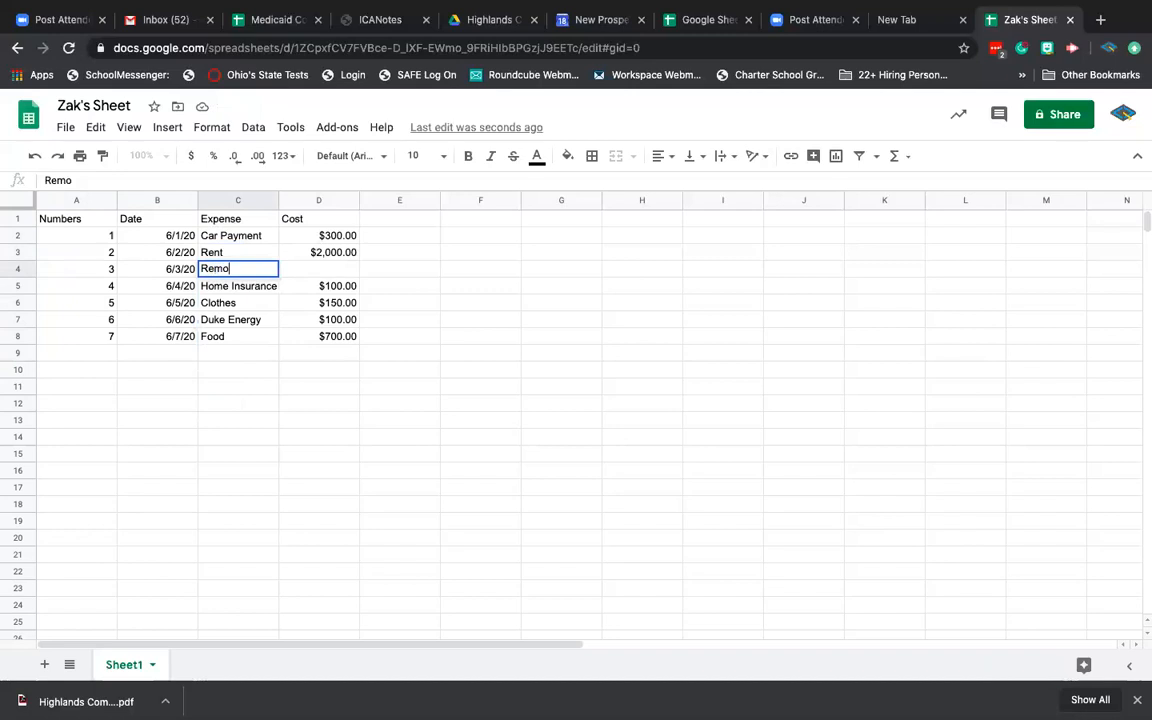
text(del)
key(Tab)
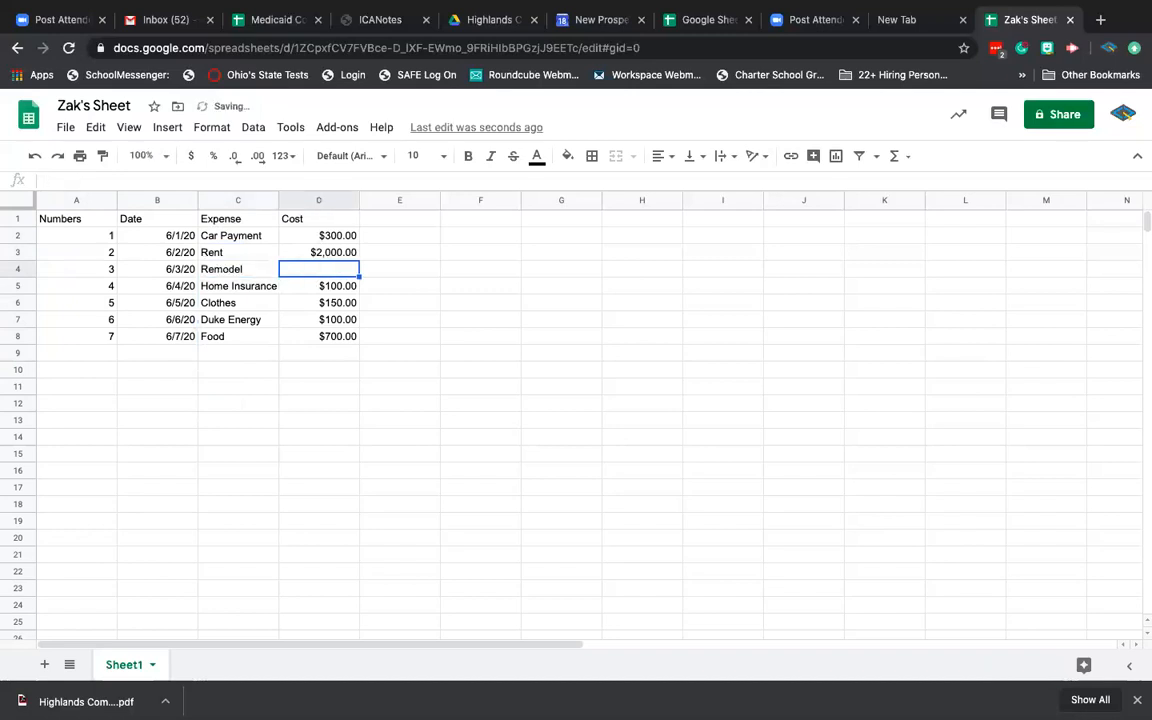
text(400)
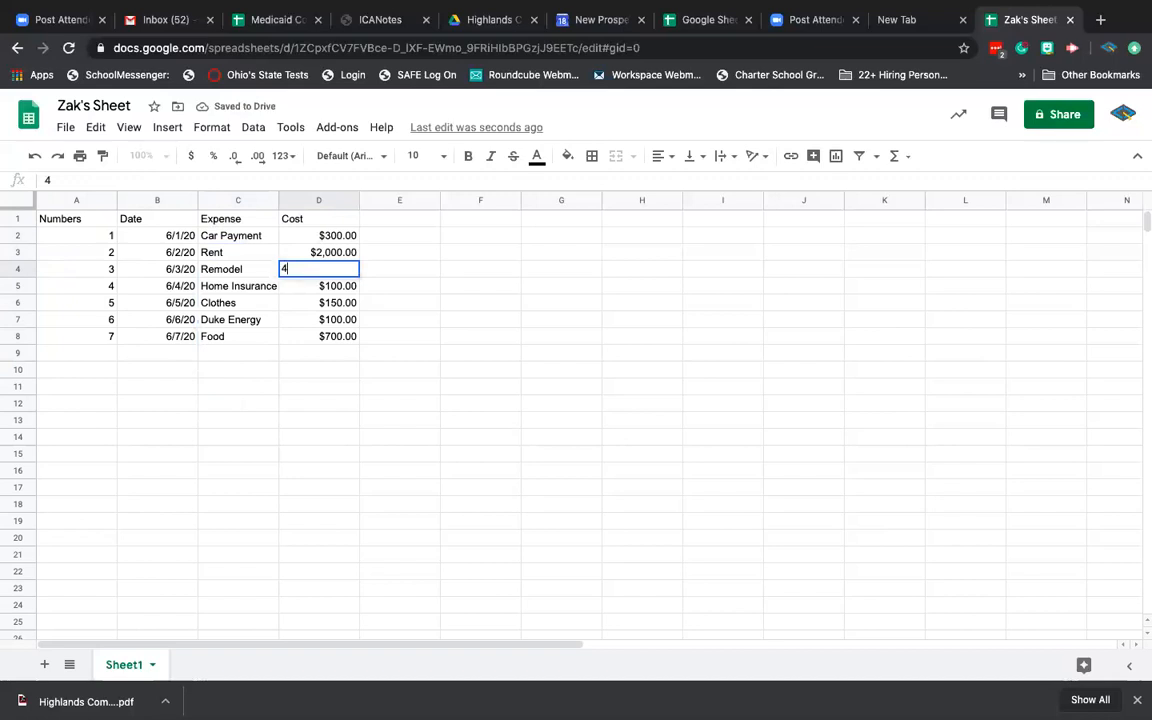
key(Tab)
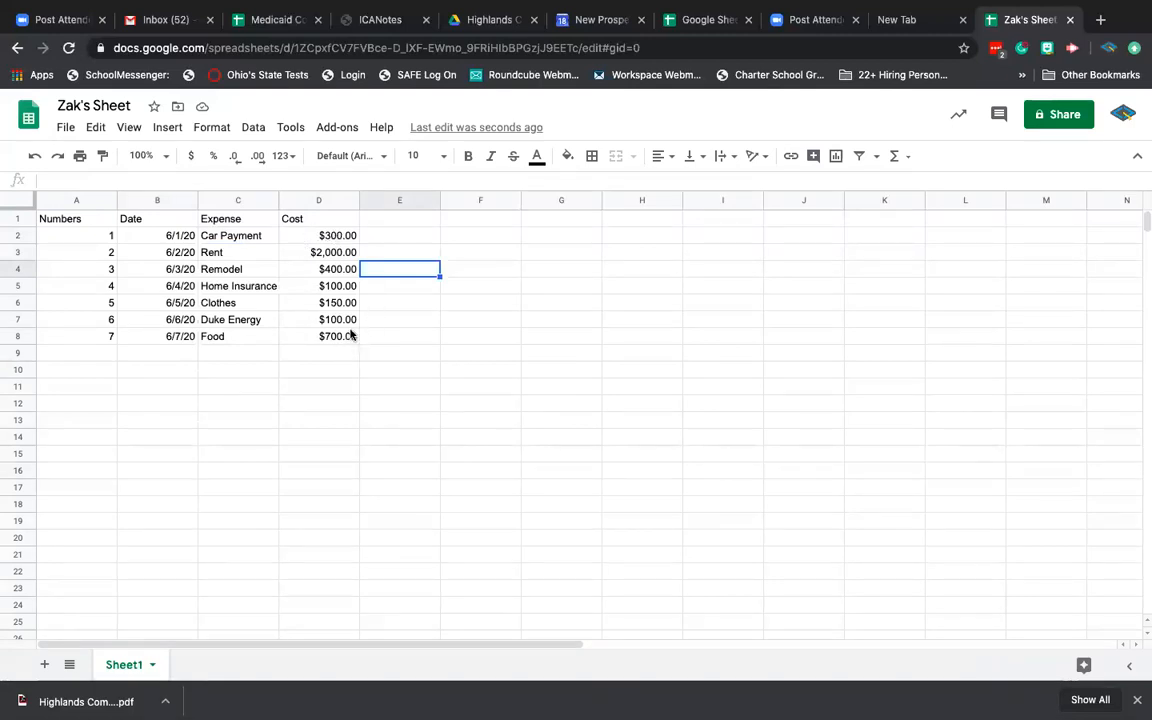
Try sorting the whole sheet A → Z by the Cost column, and undo the sort
click(355, 204)
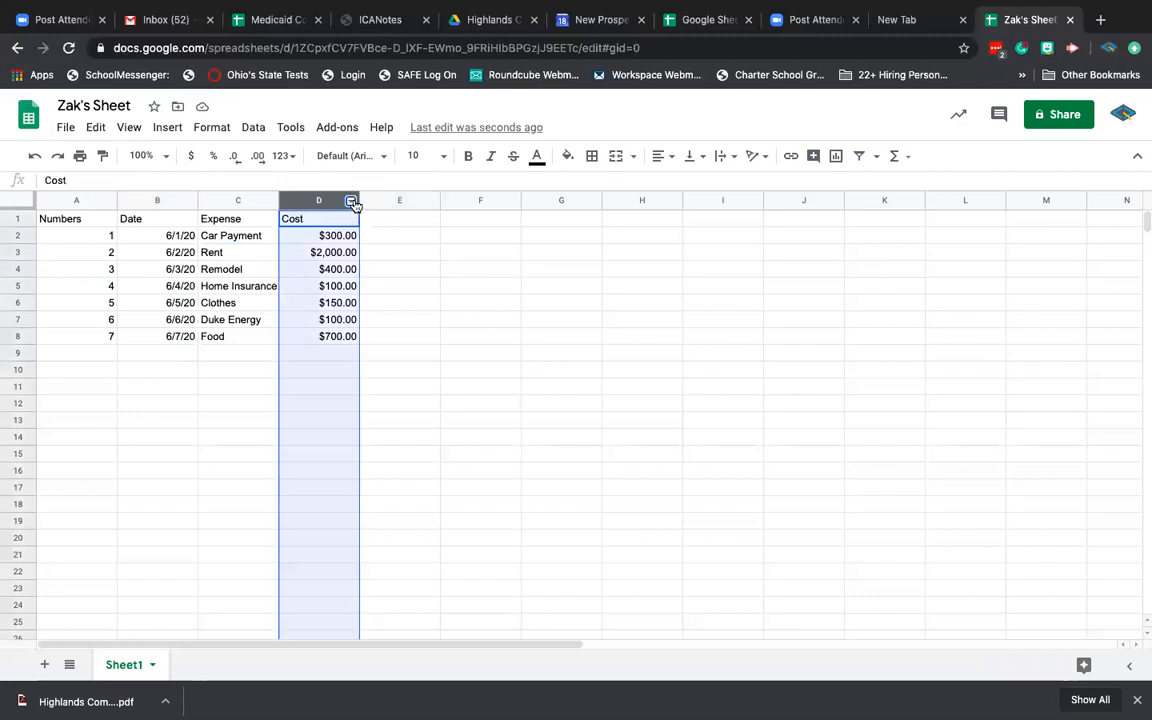
click(391, 501)
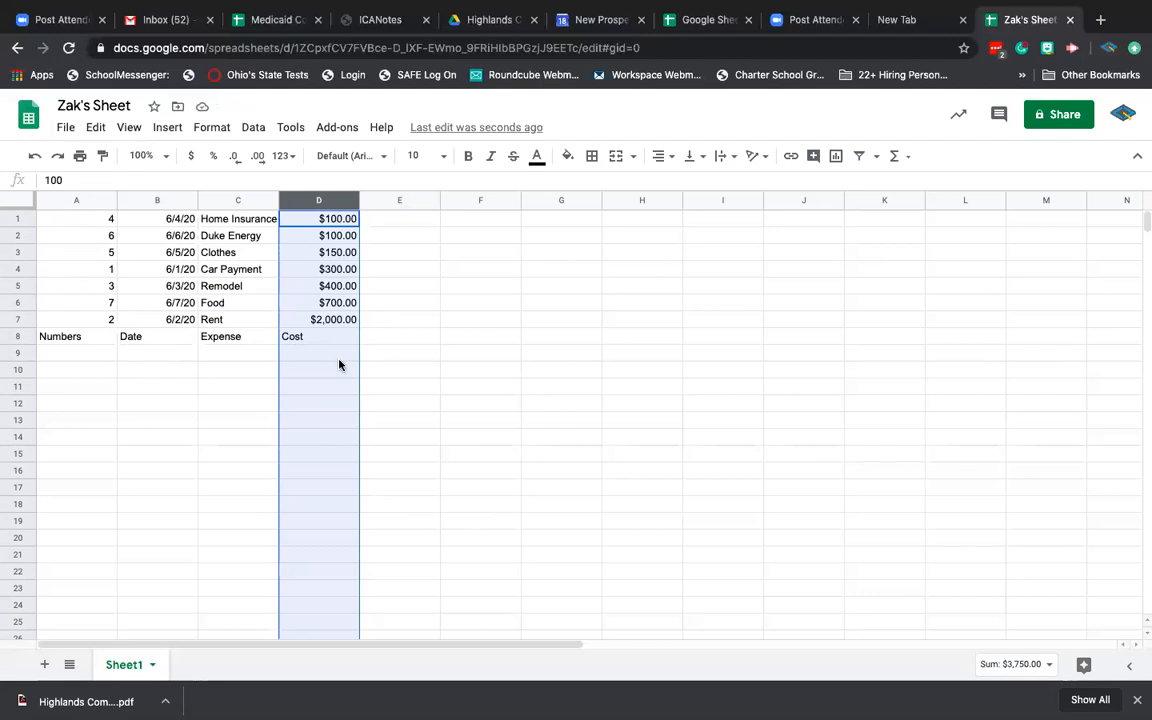
click(419, 387)
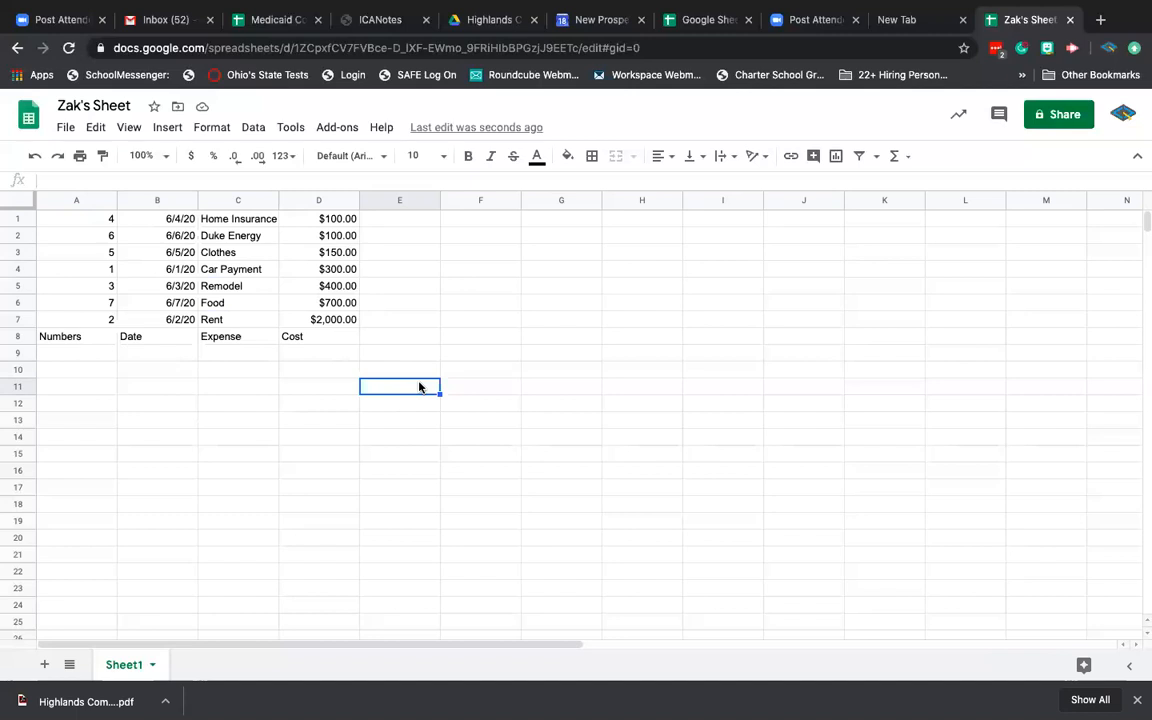
key(super+z)
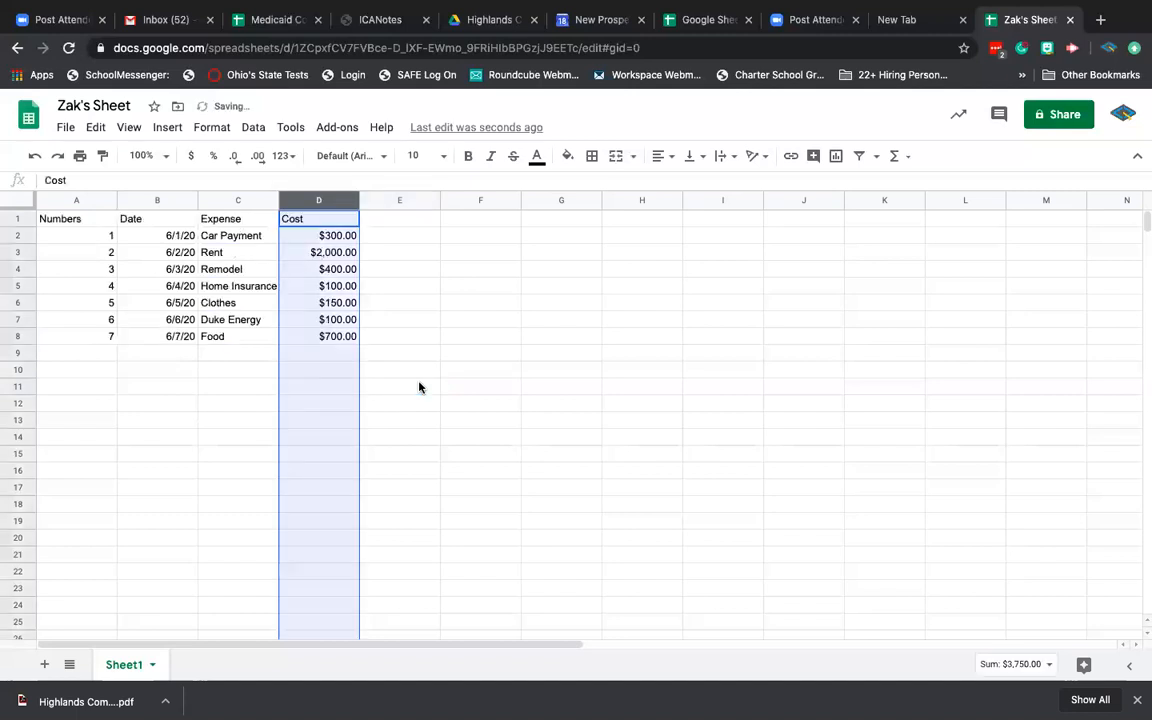
click(419, 387)
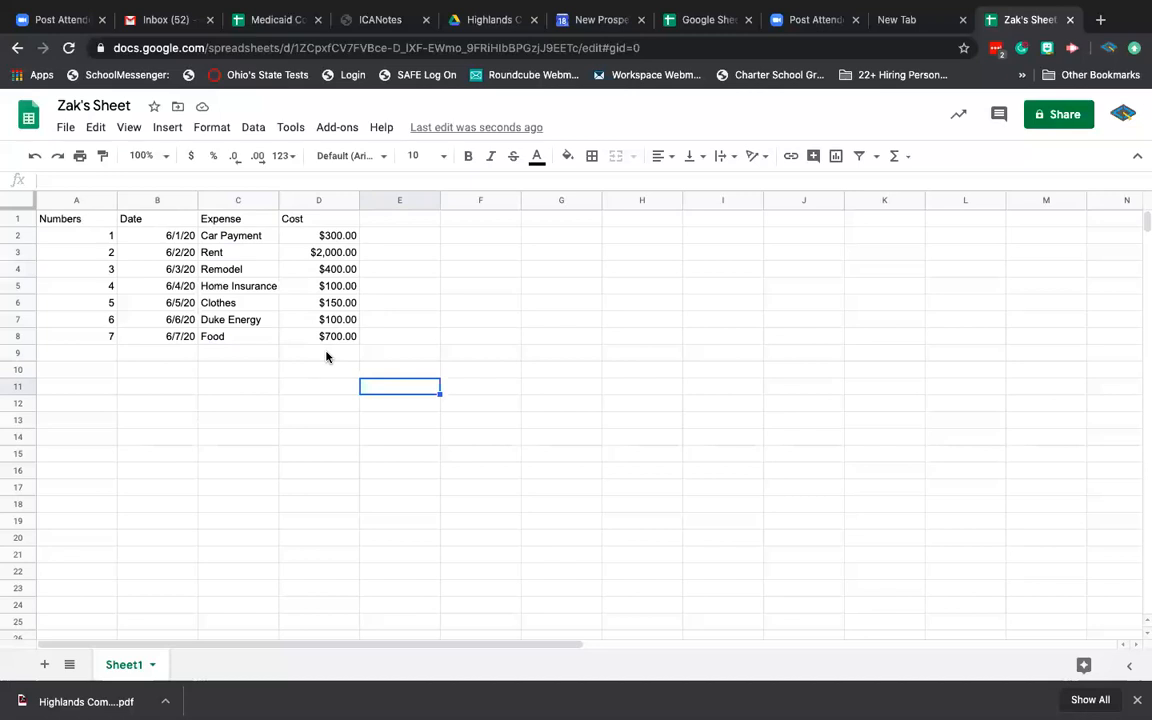
Freeze the first row so the column headings stay fixed above the expense data
click(131, 135)
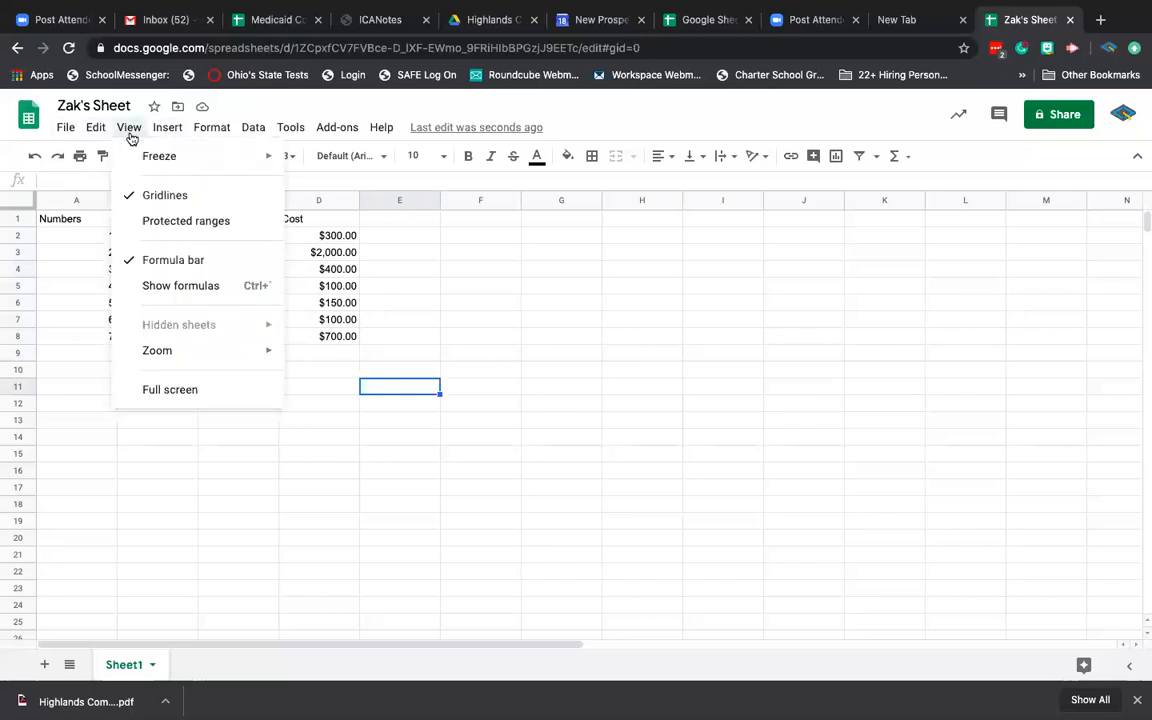
mouse_move(146, 165)
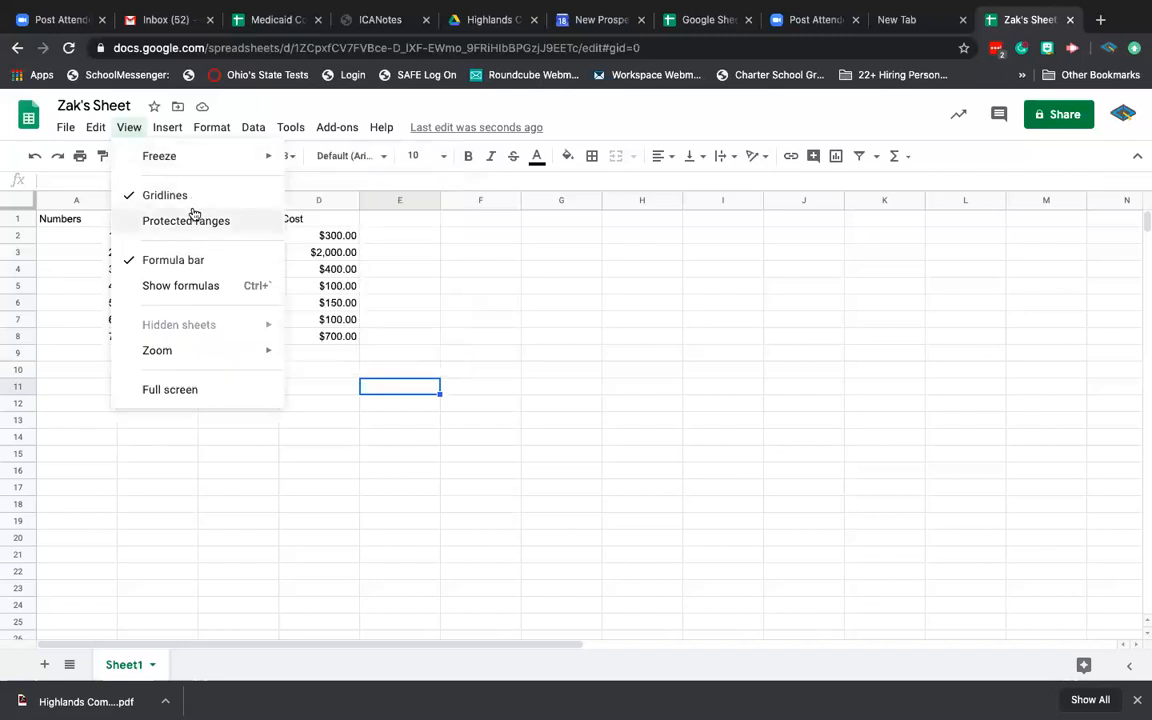
mouse_move(205, 153)
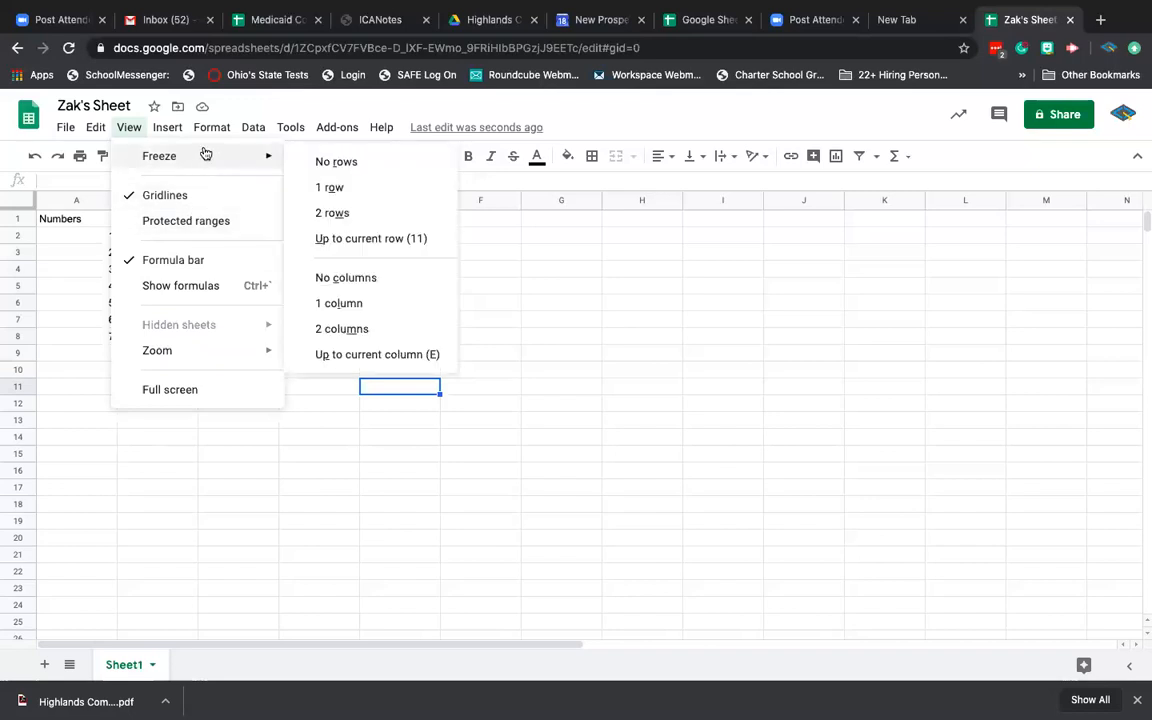
click(320, 190)
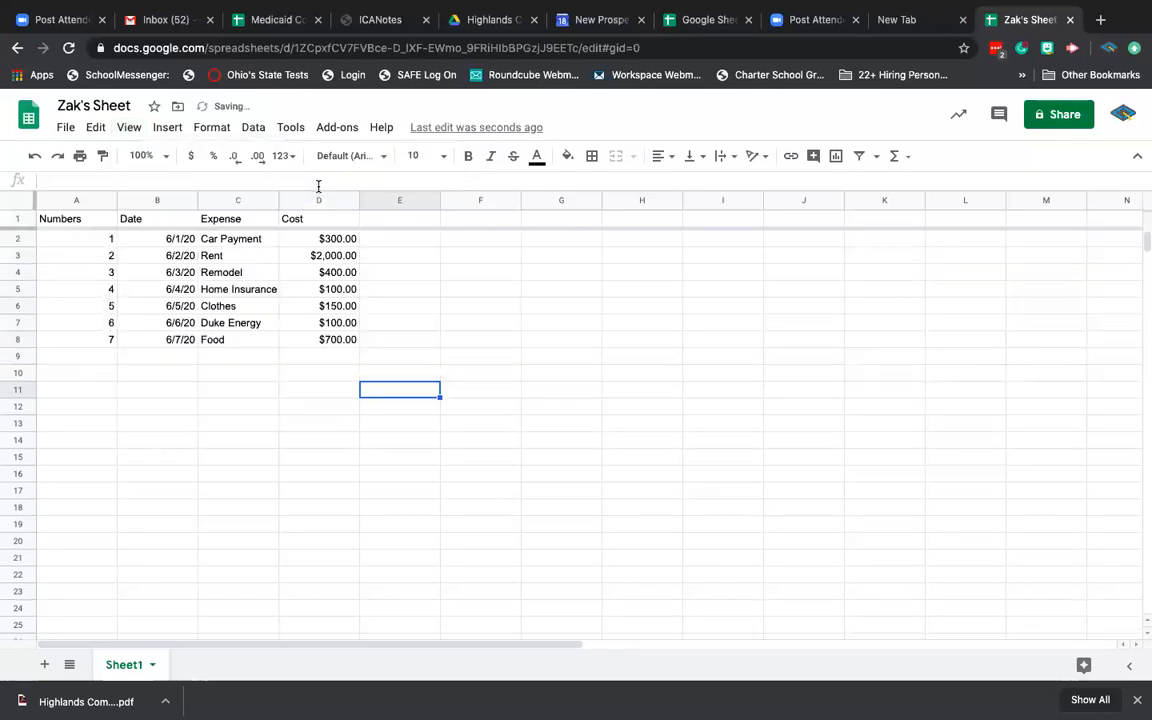
click(452, 292)
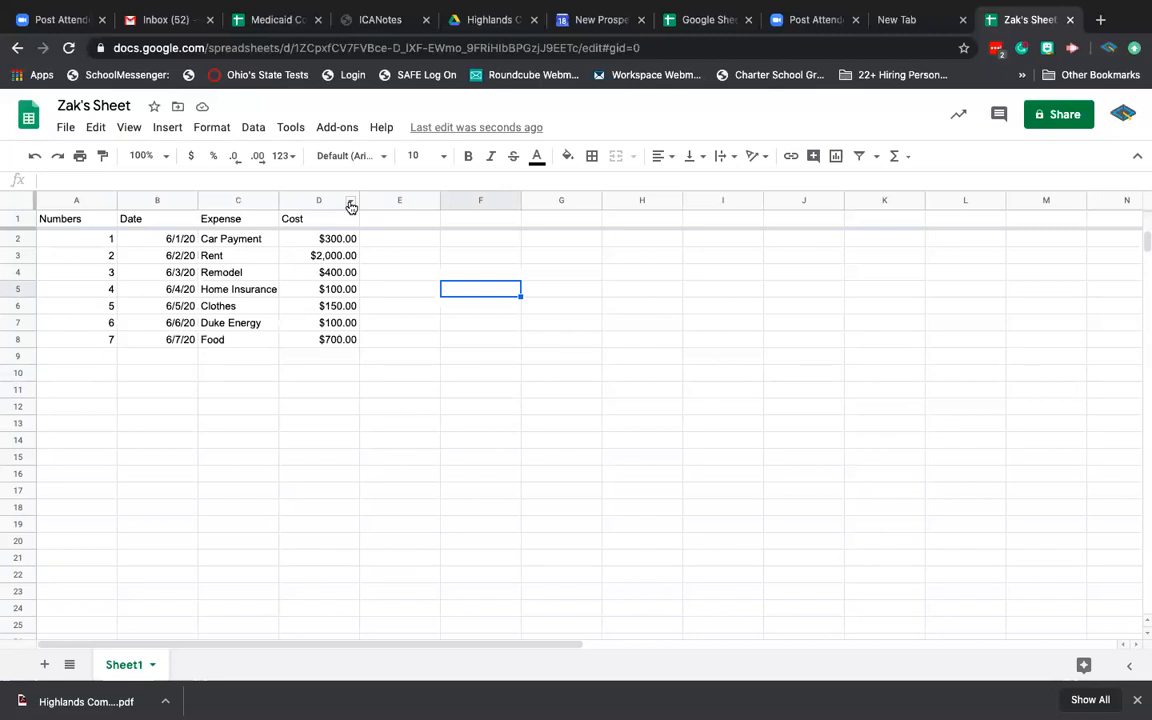
Sort the whole sheet Z → A by the Cost column so the highest expenses come first
click(351, 205)
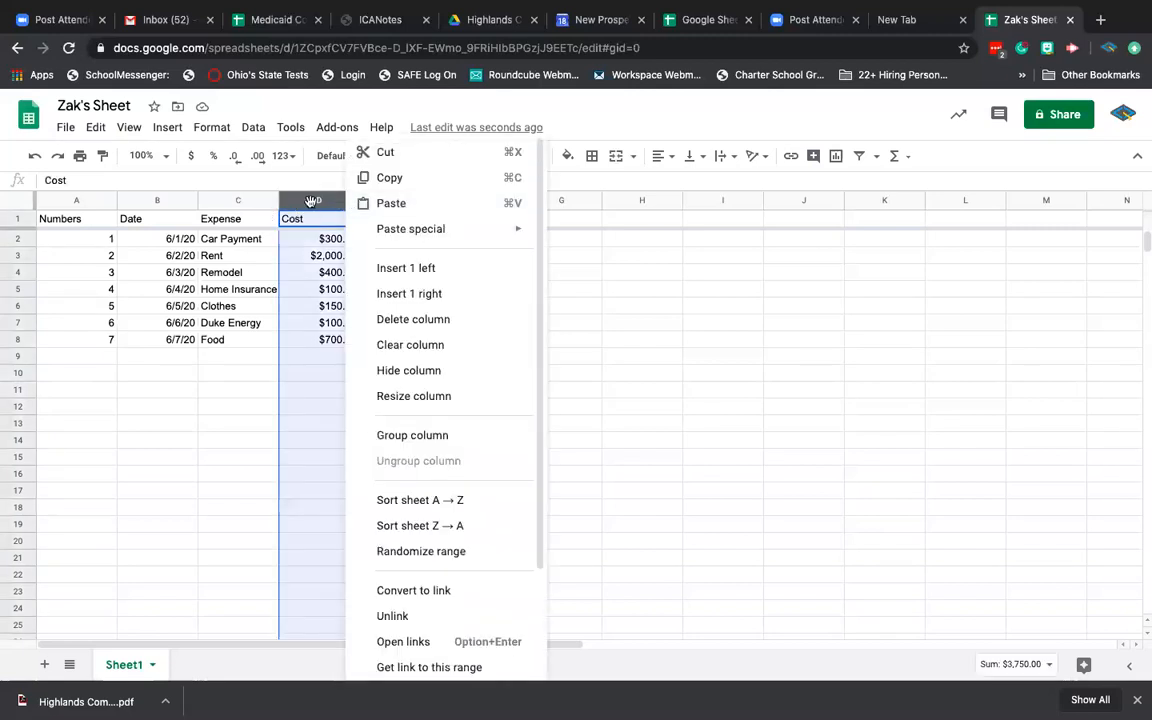
click(312, 202)
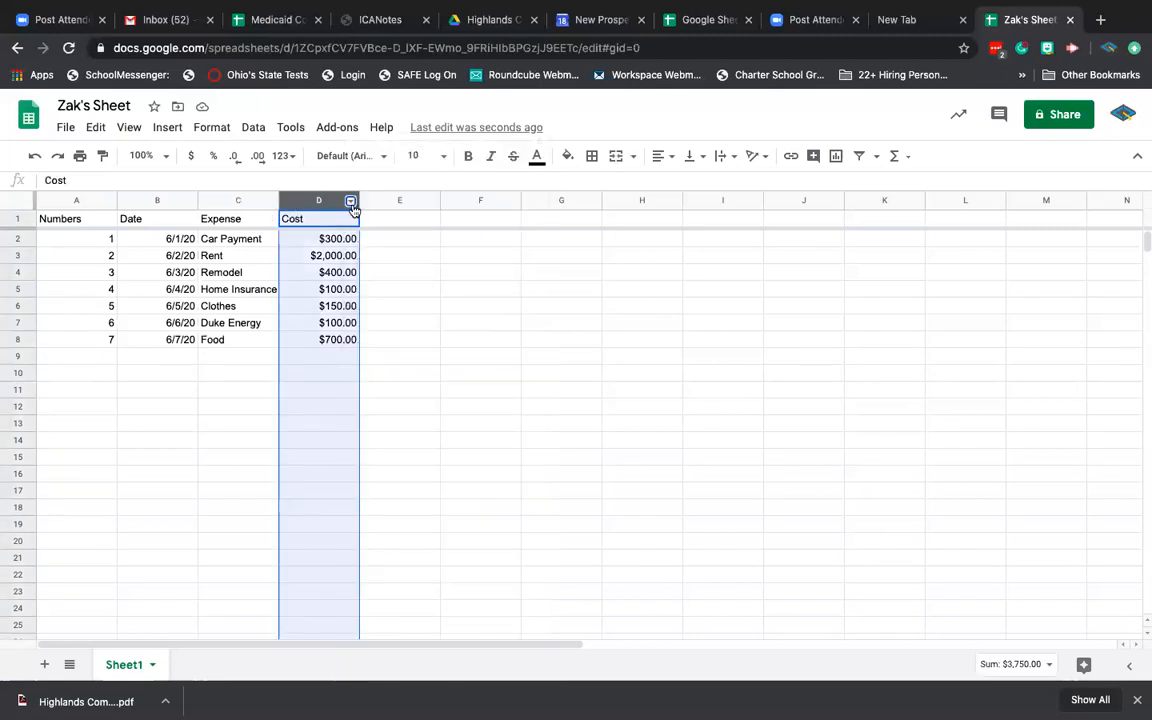
click(351, 205)
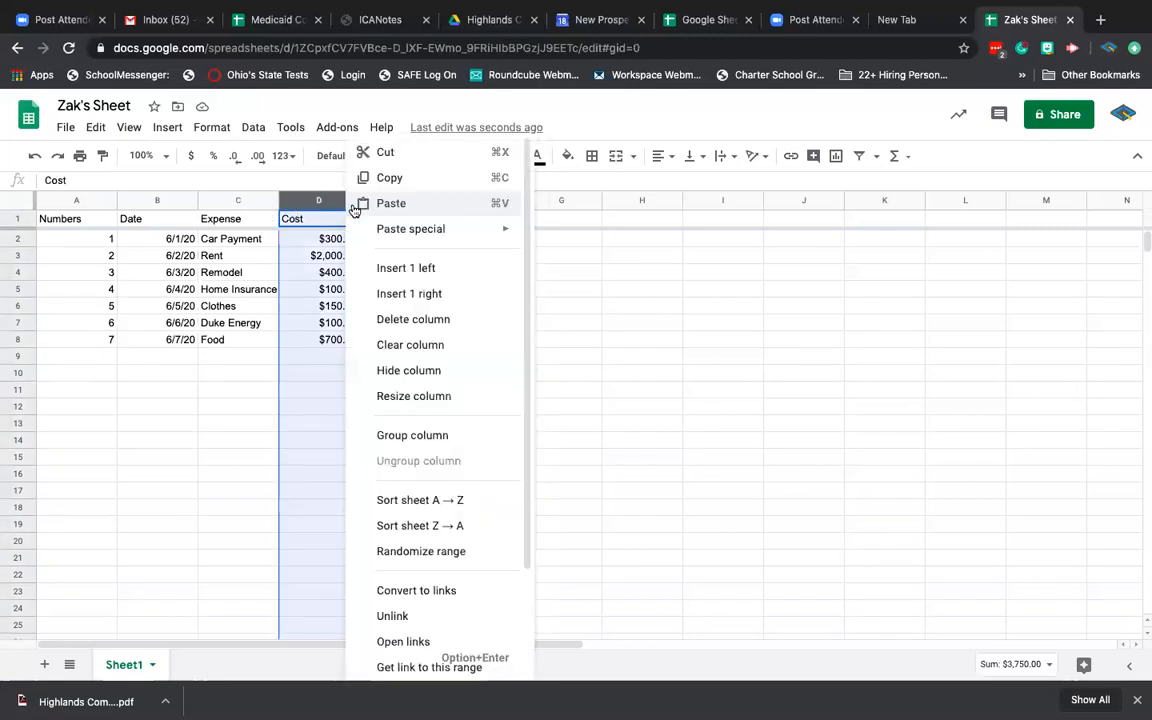
click(404, 527)
click(585, 474)
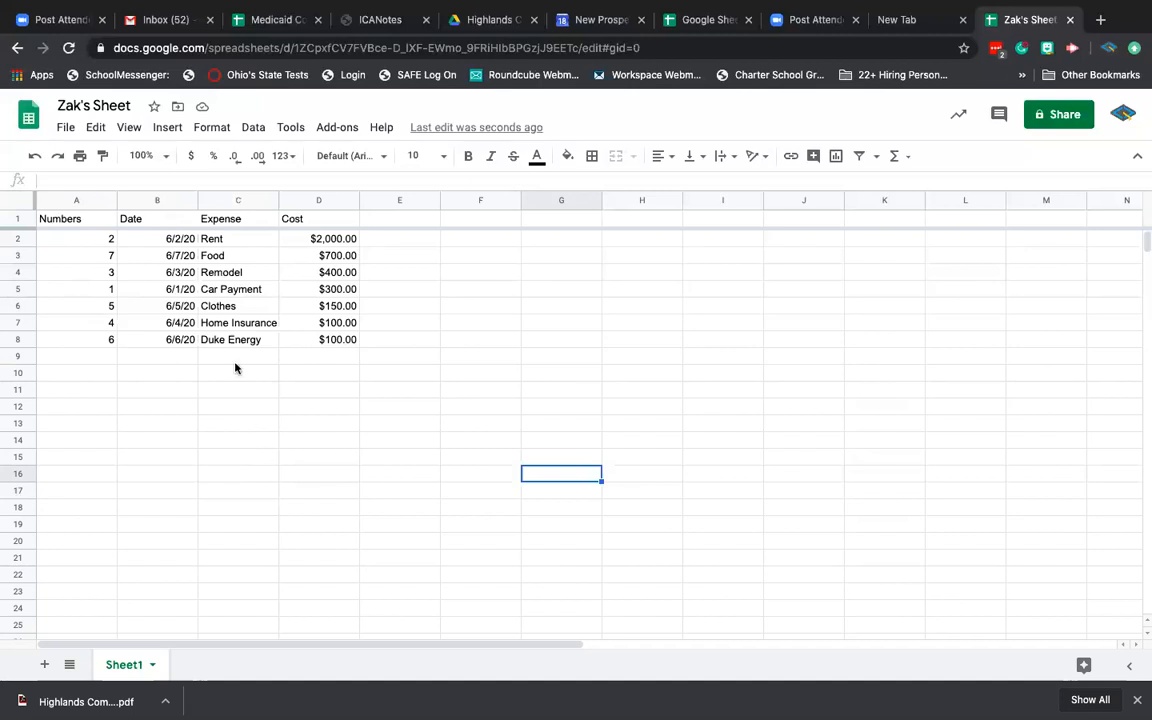
Sort the whole sheet A → Z by the Date column to put the expenses in chronological order
right_click(189, 202)
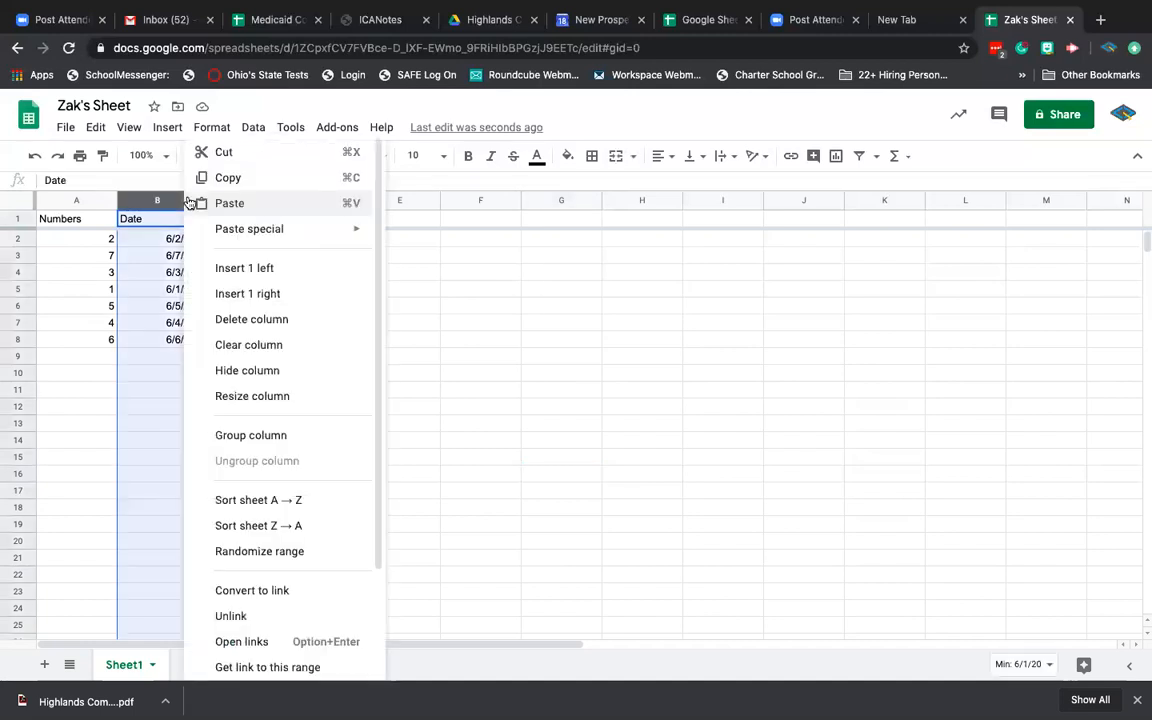
click(256, 499)
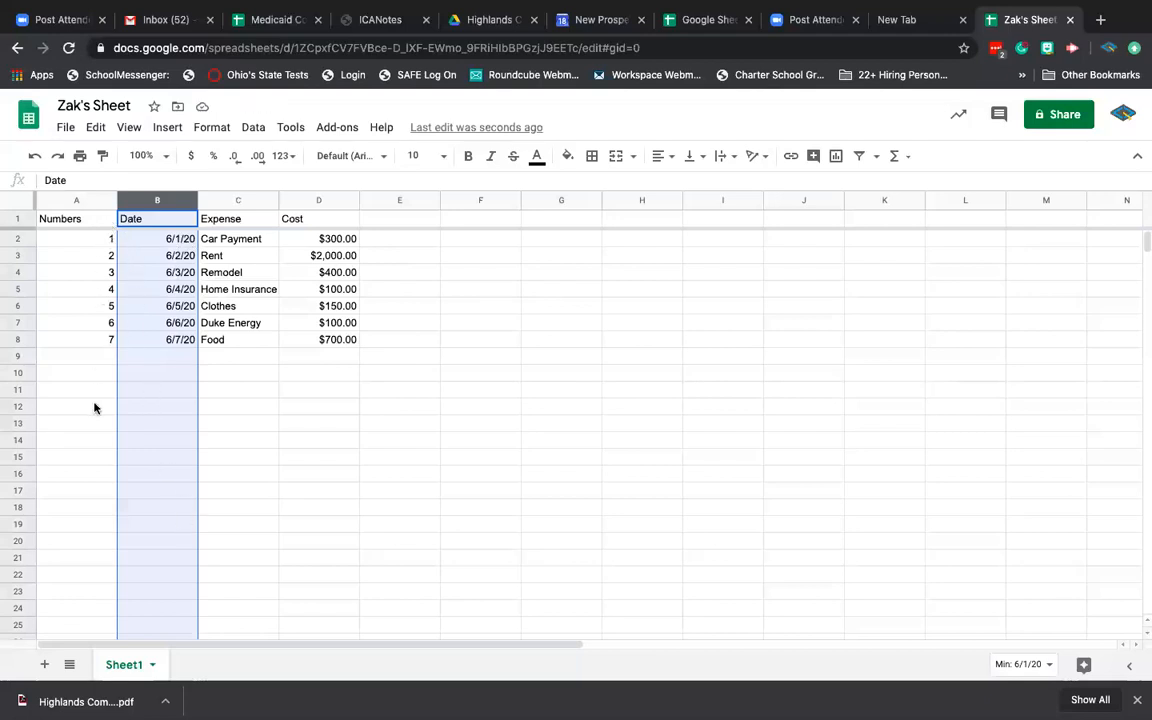
click(425, 396)
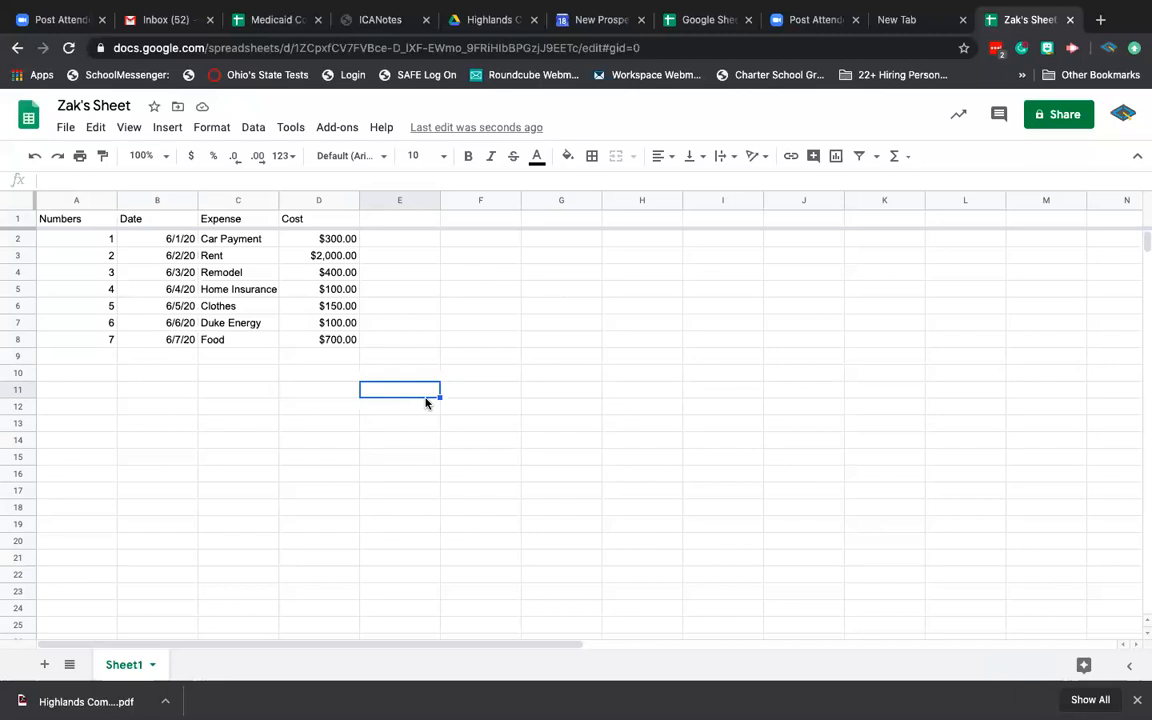
Try copying the entire sheet's contents and pasting the copy from cell A11, and undo the paste
key(super+a)
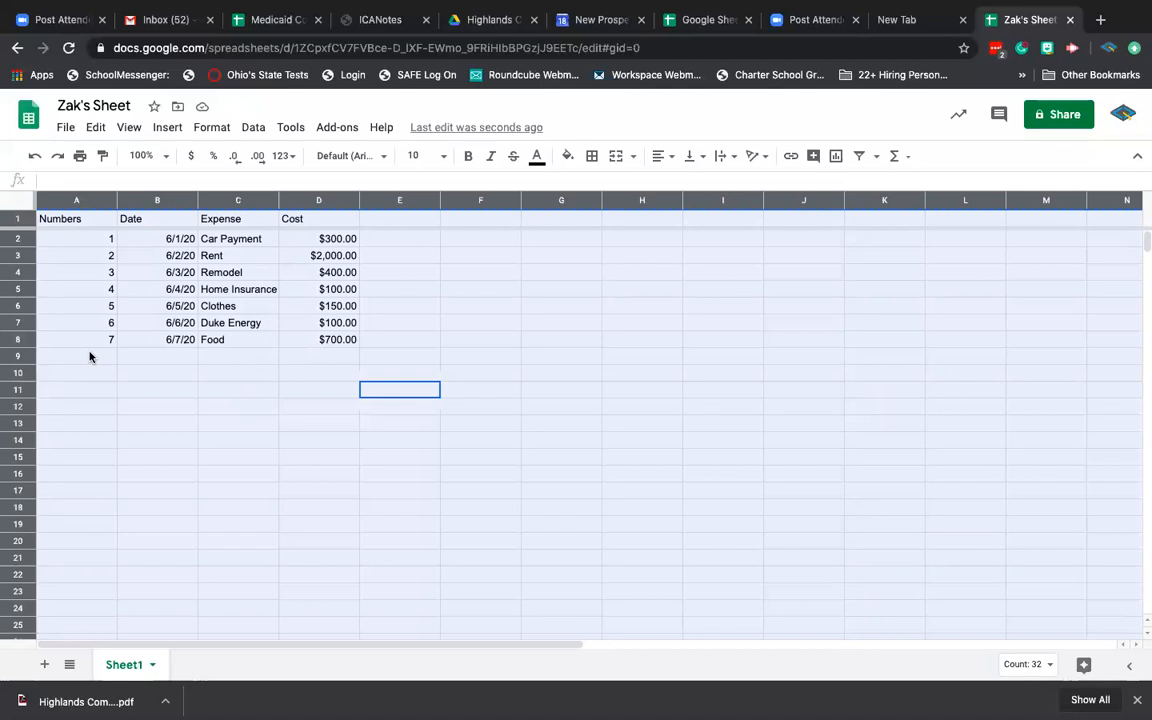
key(ctrl+c)
click(89, 356)
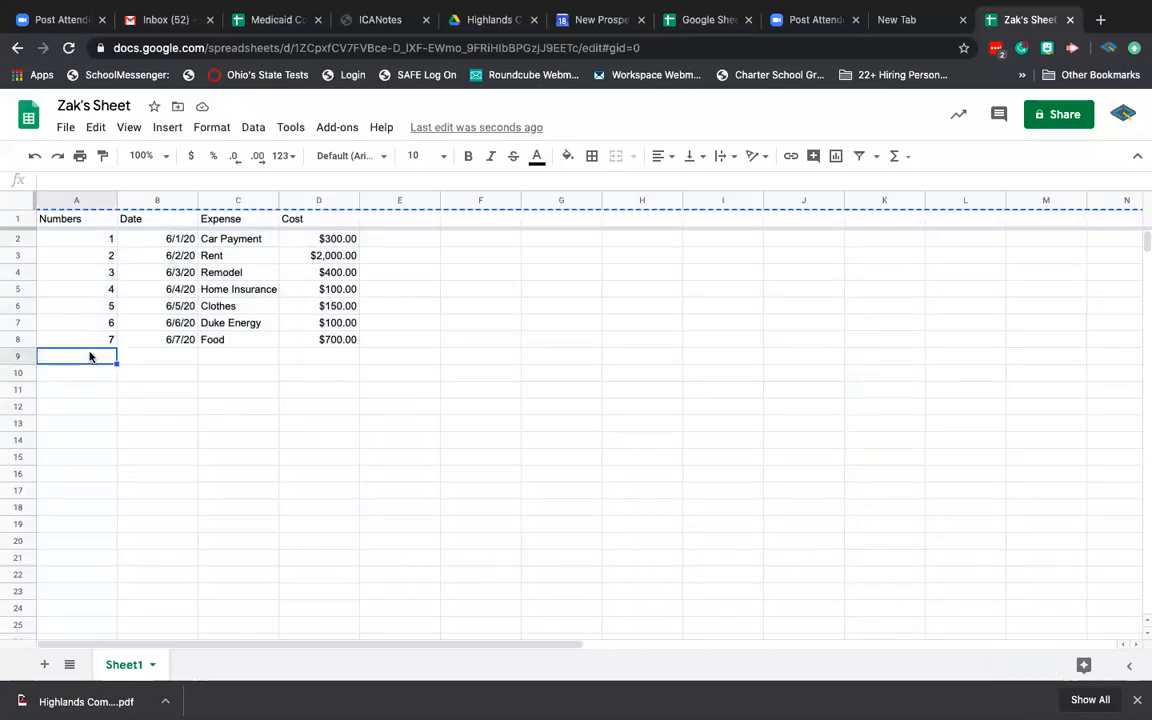
key(Down)
key(Return)
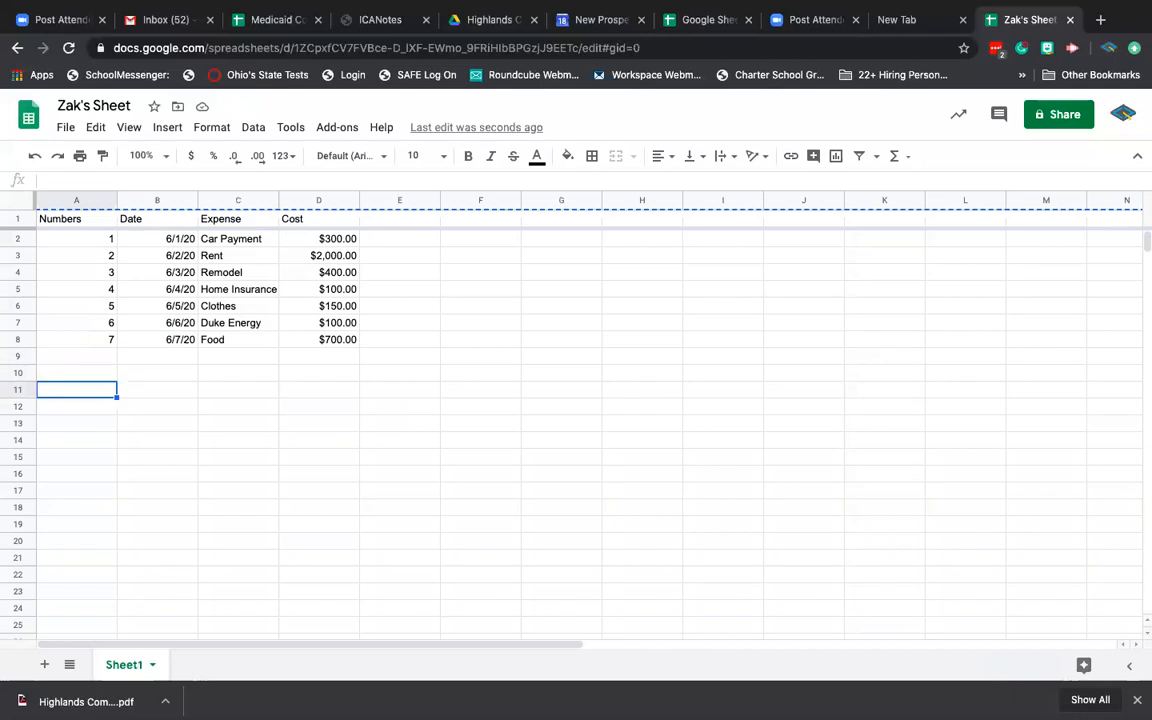
key(super+v)
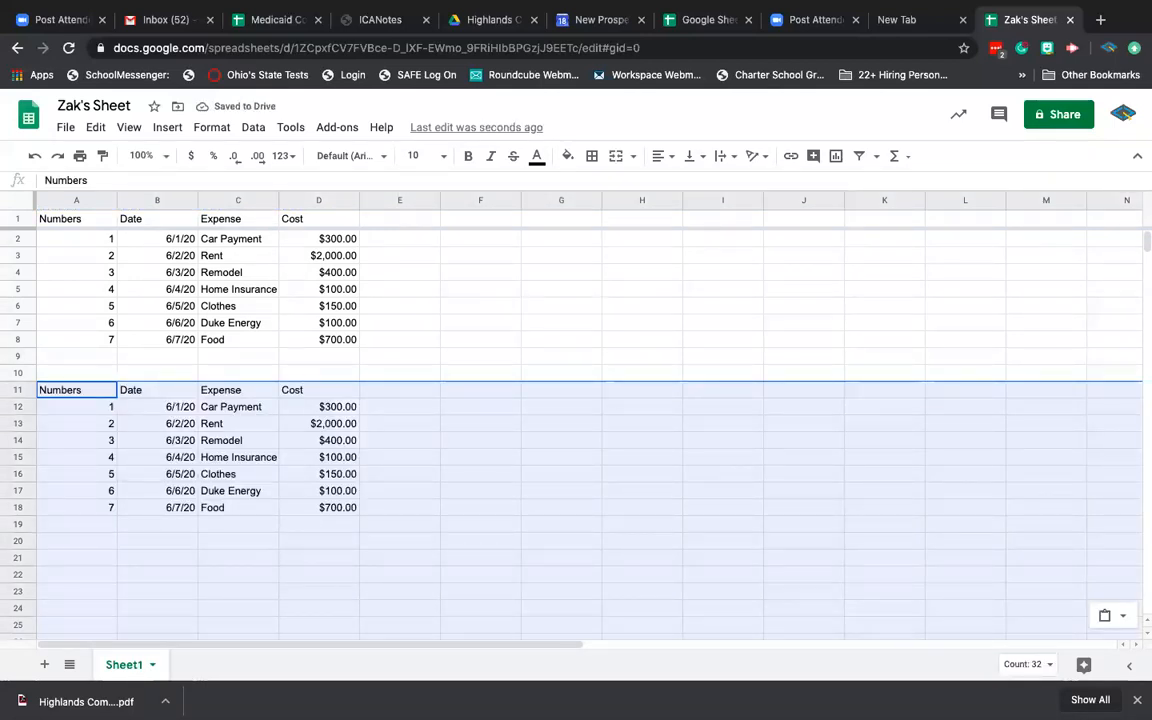
click(438, 510)
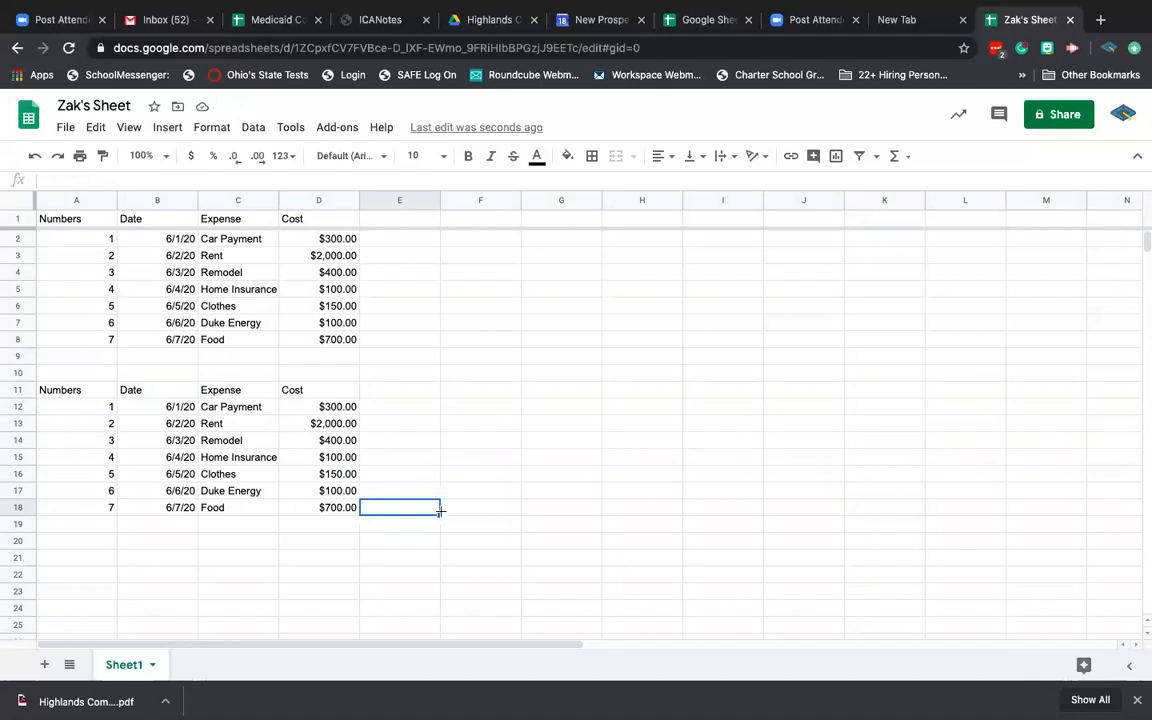
key(ctrl+z)
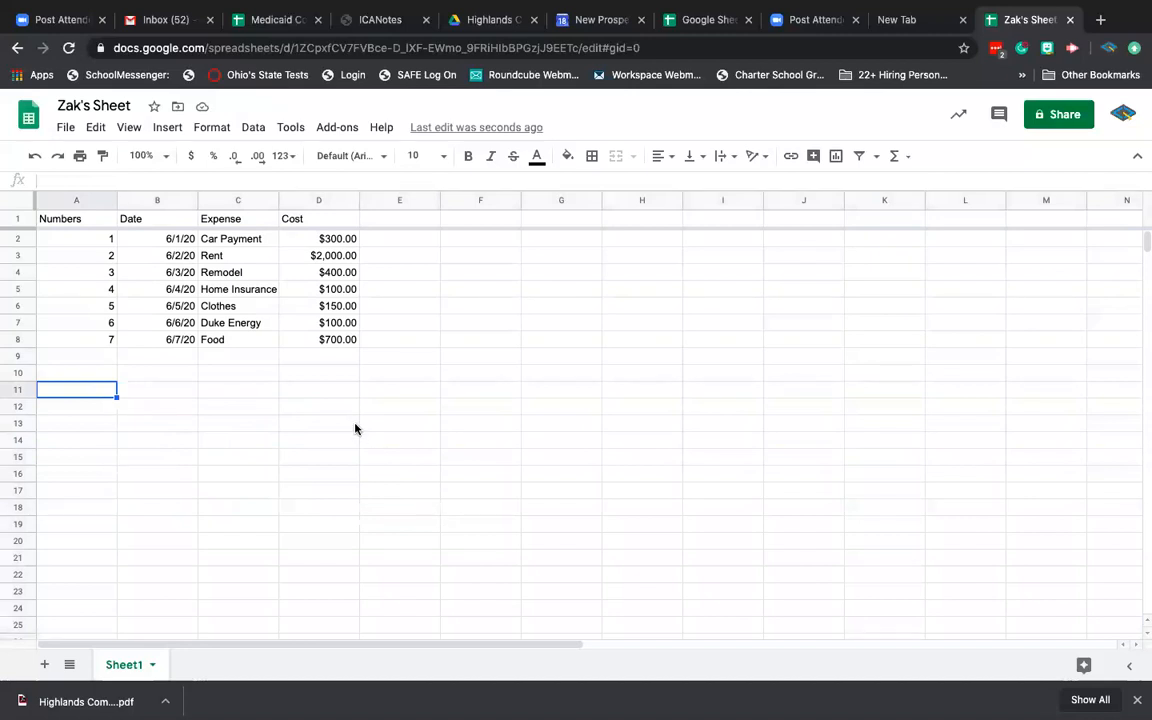
Try copying all the sheet data again, pasting it from cell A10, and undo the paste
key(ctrl+a)
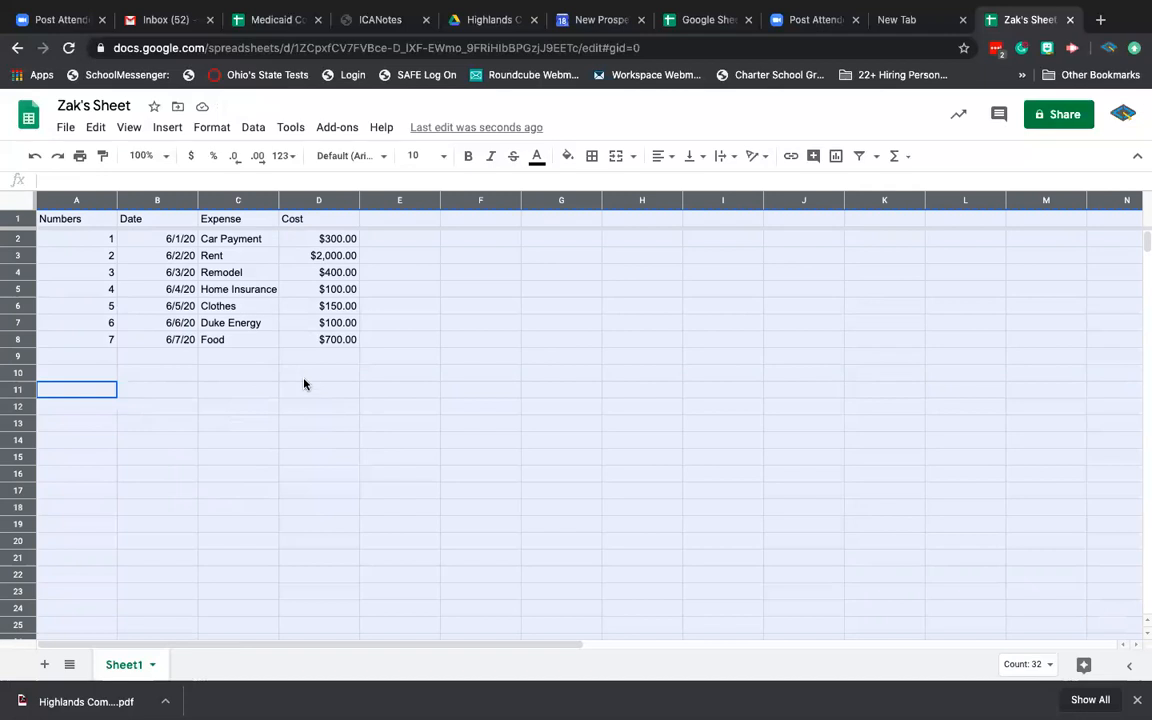
key(ctrl+c)
click(106, 366)
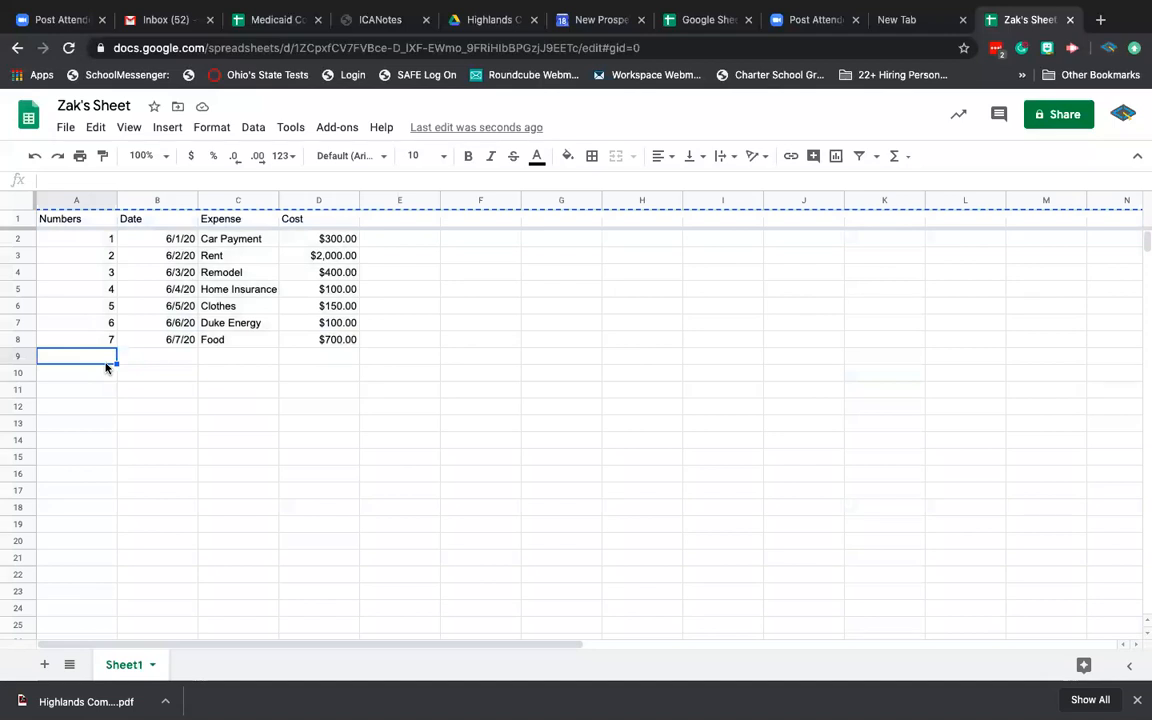
key(Down)
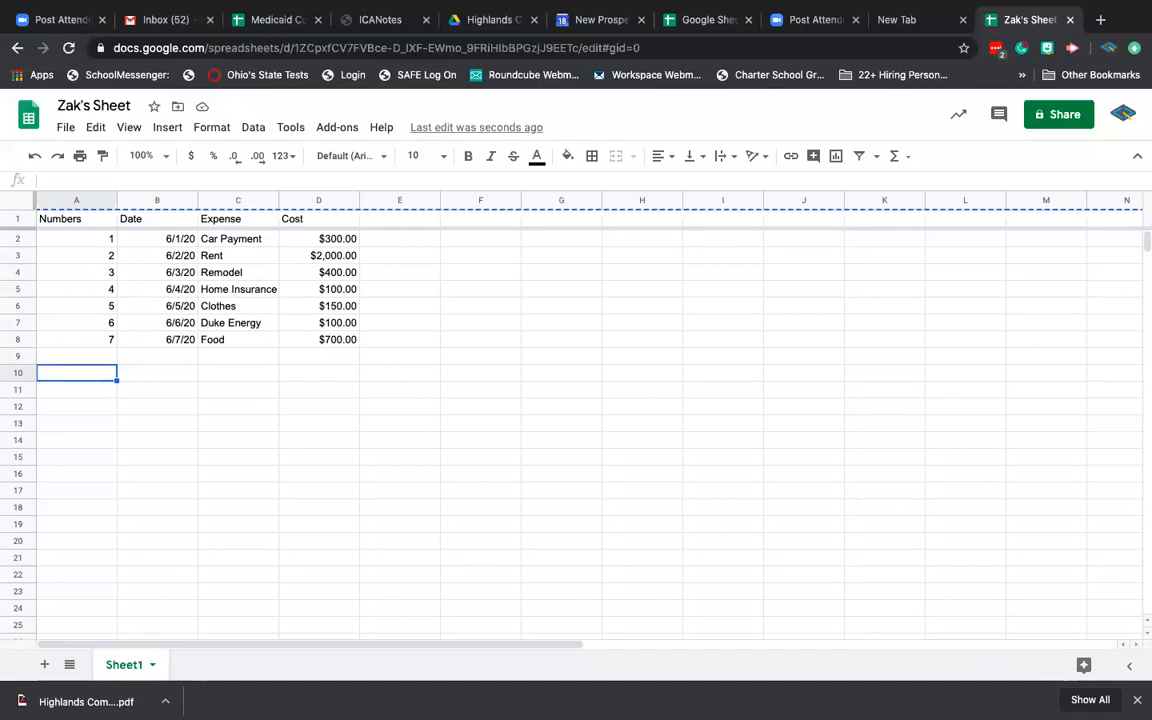
key(ctrl+v)
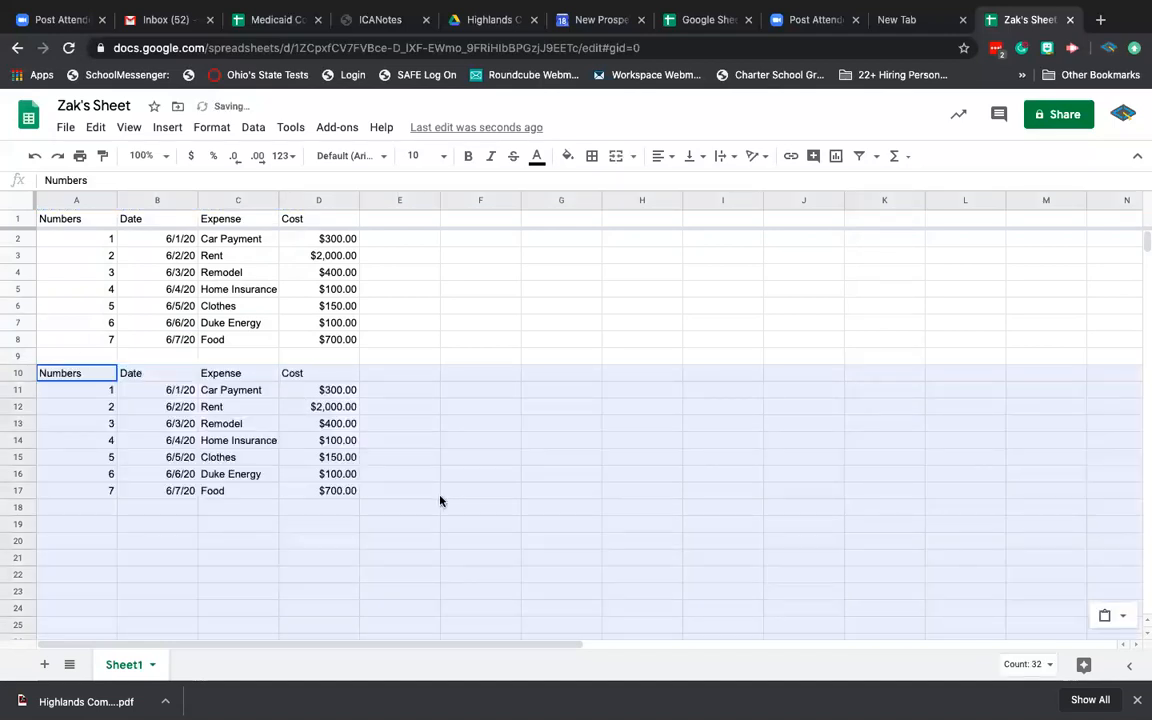
click(446, 491)
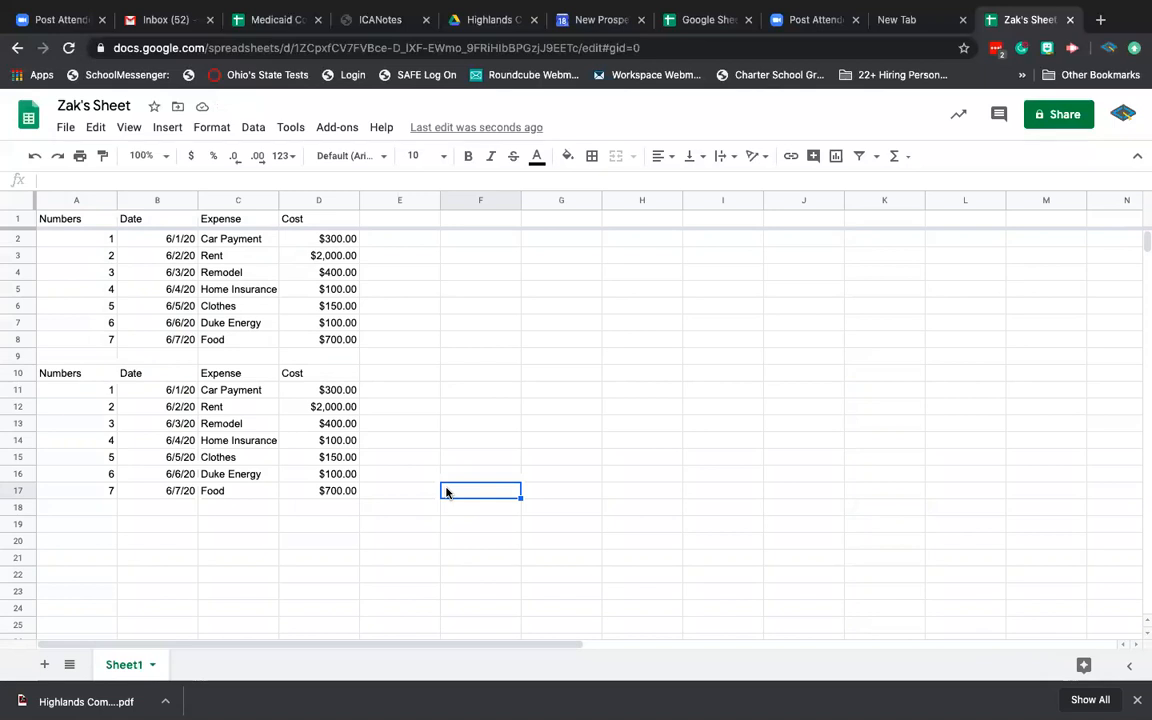
key(ctrl+z)
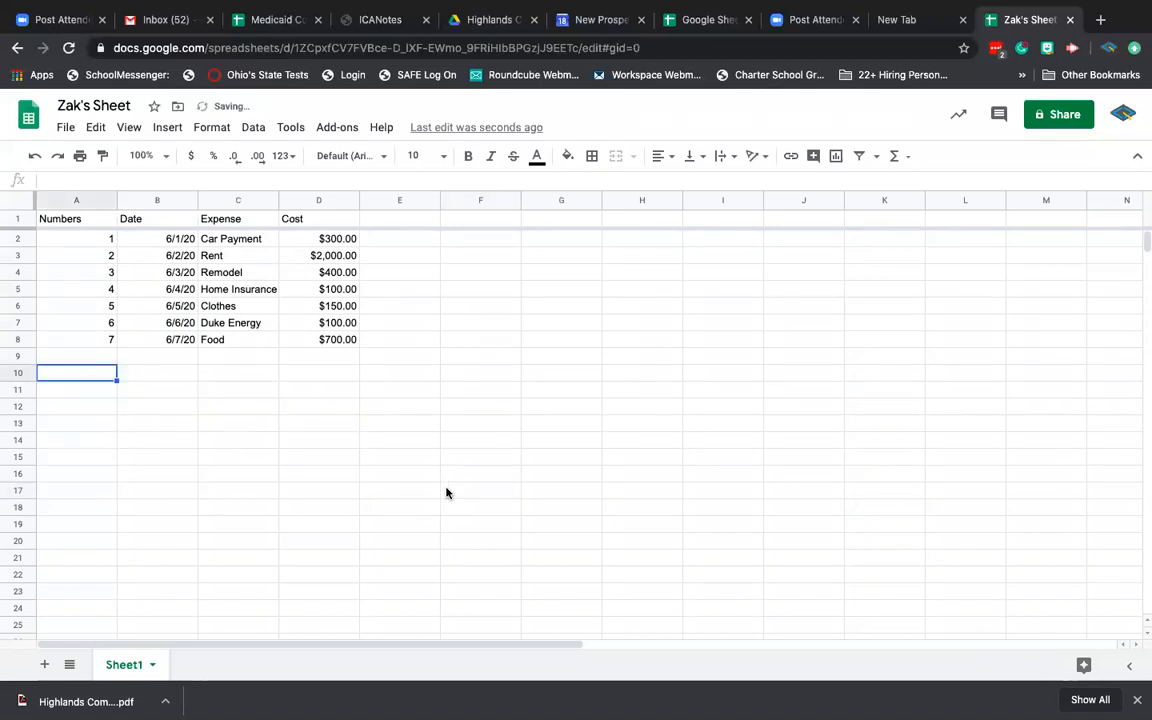